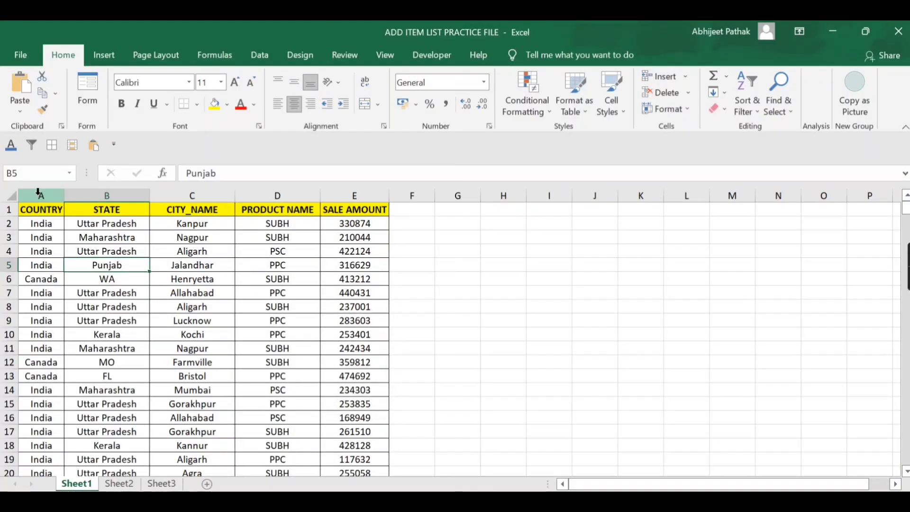
- Review the COUNTRY, STATE, CITY_NAME, PRODUCT NAME and SALE AMOUNT columns of the source data on Sheet1
drag(38, 192, 359, 223)
click(194, 238)
click(40, 195)
click(107, 195)
click(197, 194)
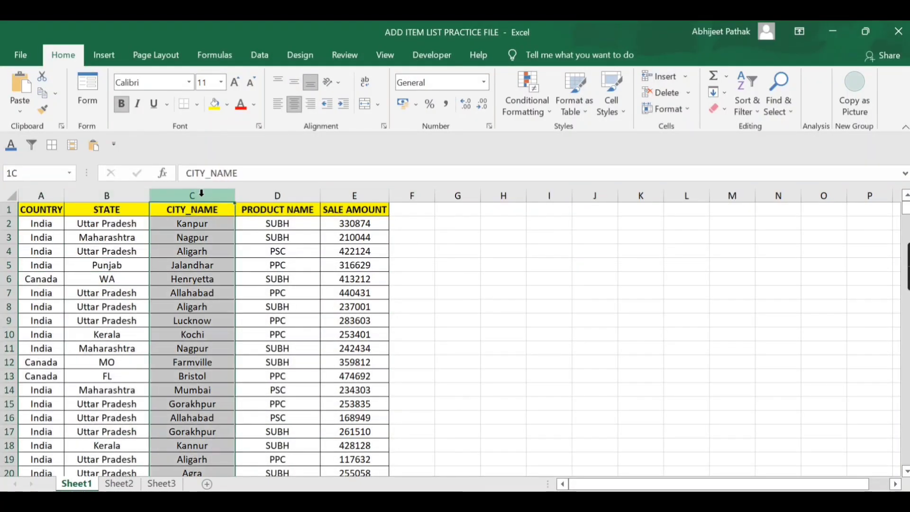
click(286, 195)
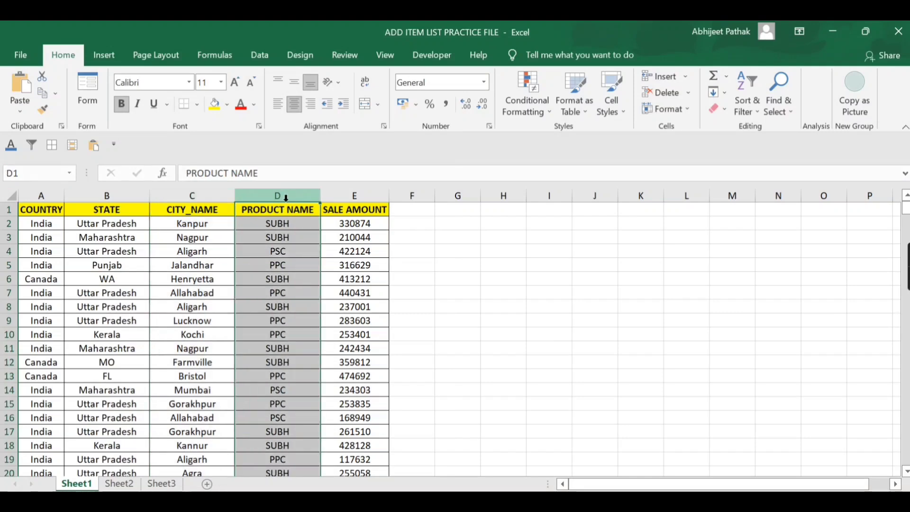
click(366, 191)
click(273, 226)
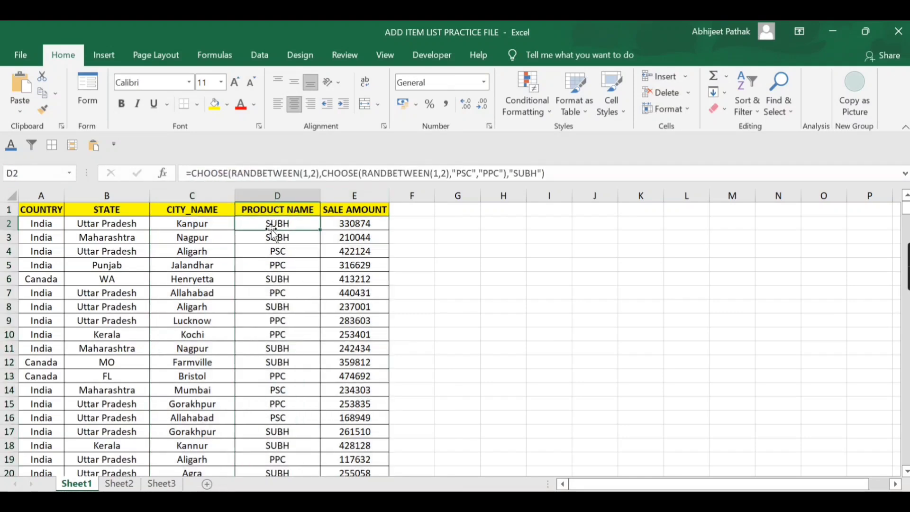
click(363, 230)
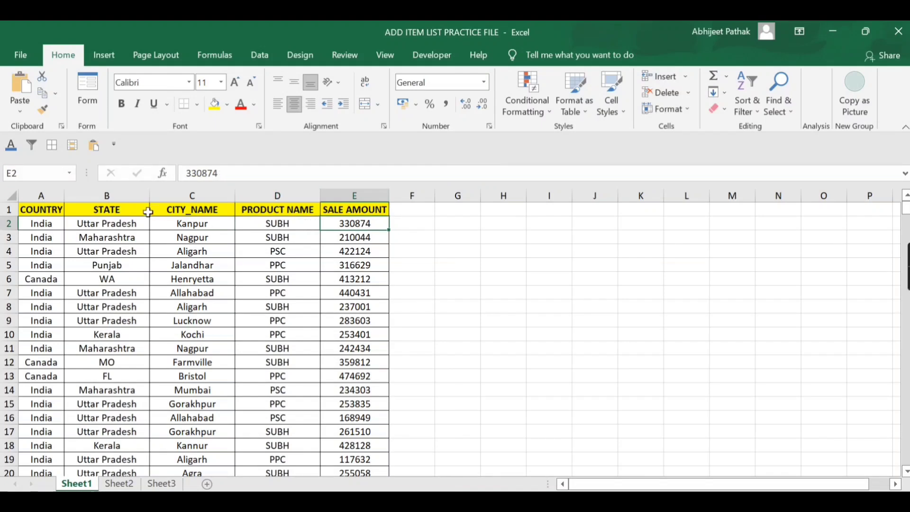
- Create a PivotTable on a new worksheet from the Sheet1 data range A1:E372
click(52, 211)
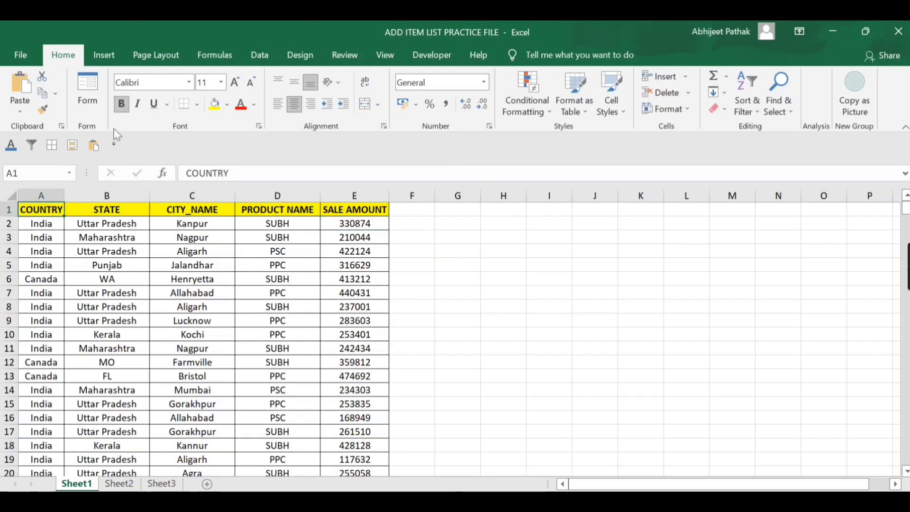
click(104, 55)
click(24, 87)
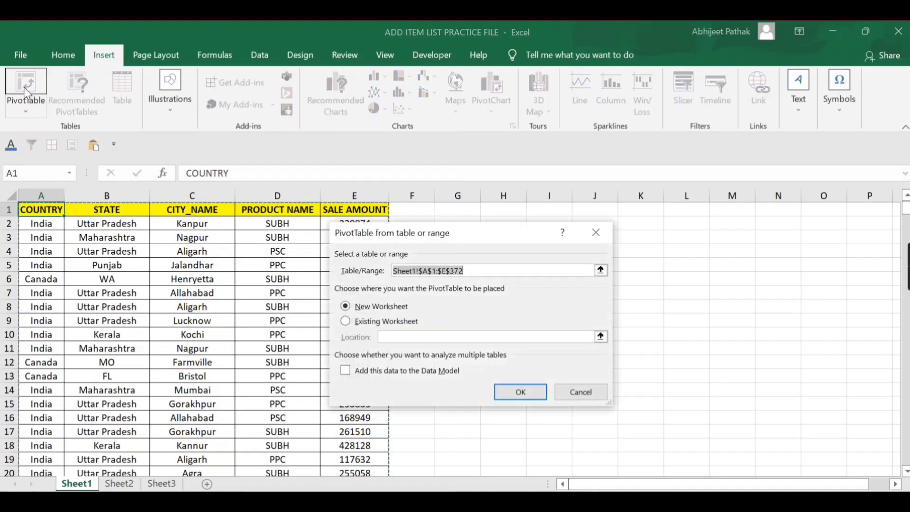
click(522, 392)
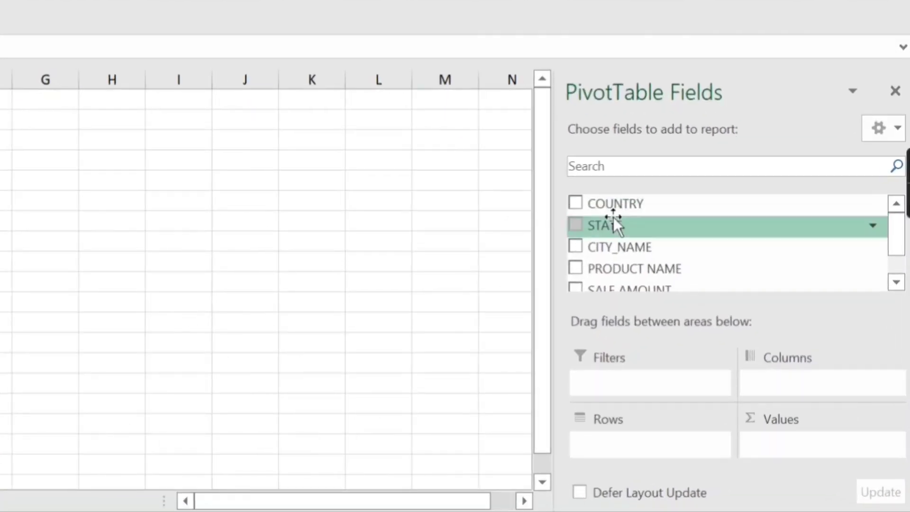
- Place COUNTRY, STATE and CITY_NAME in the PivotTable rows, PRODUCT NAME in the columns and SALE AMOUNT in the values
drag(618, 206, 636, 441)
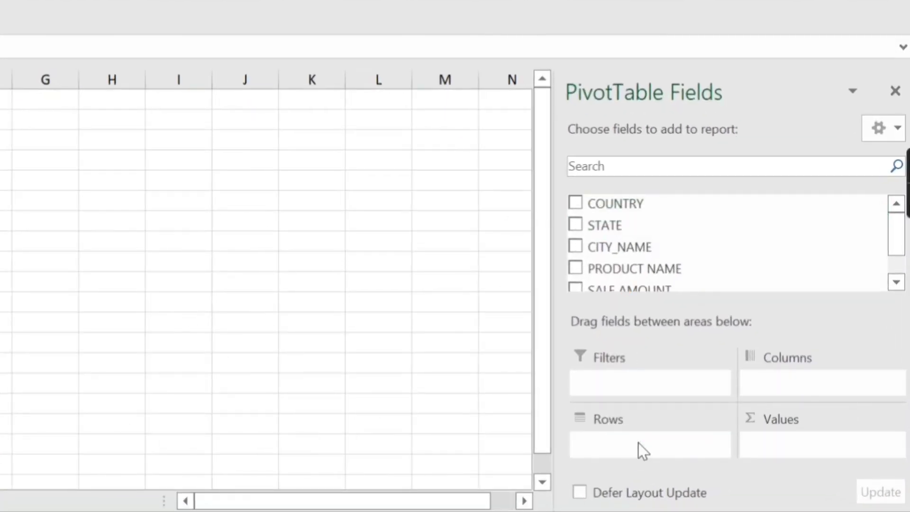
click(576, 223)
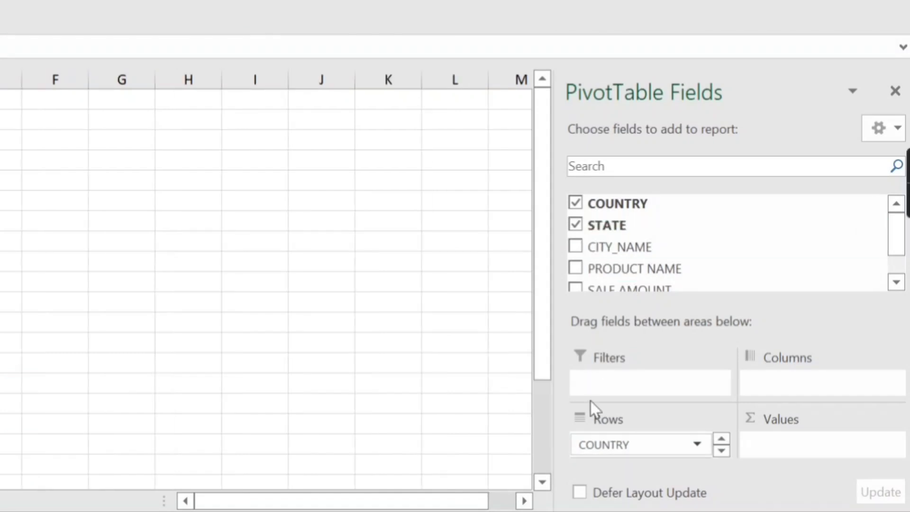
click(574, 247)
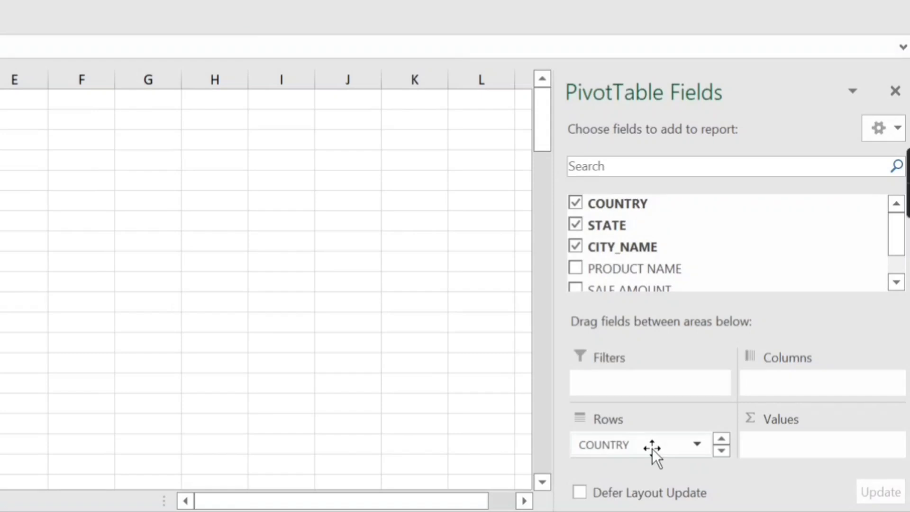
drag(647, 269, 784, 392)
drag(645, 288, 819, 440)
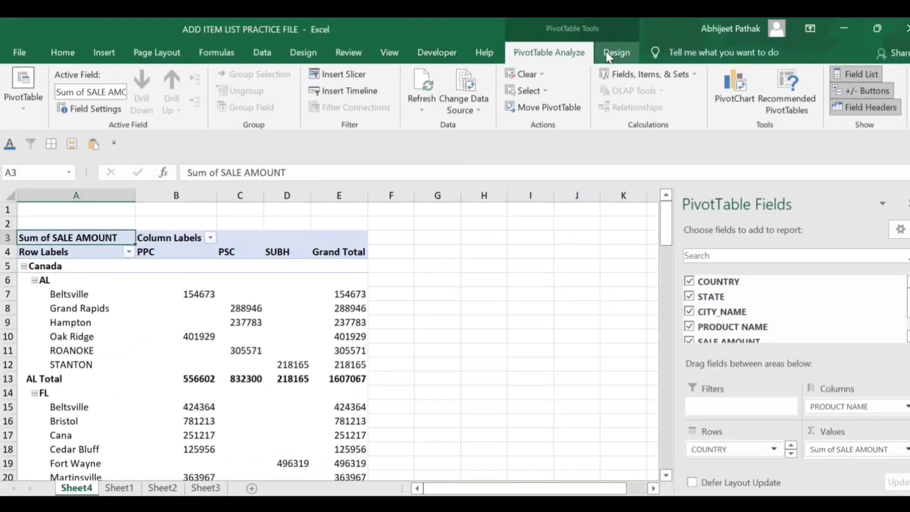
- Show the PivotTable report in tabular form and close the field list
click(609, 42)
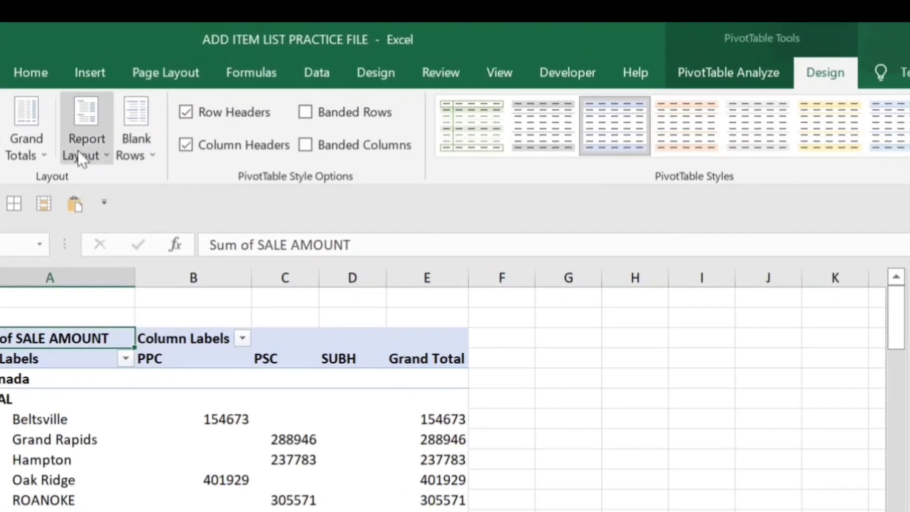
click(78, 150)
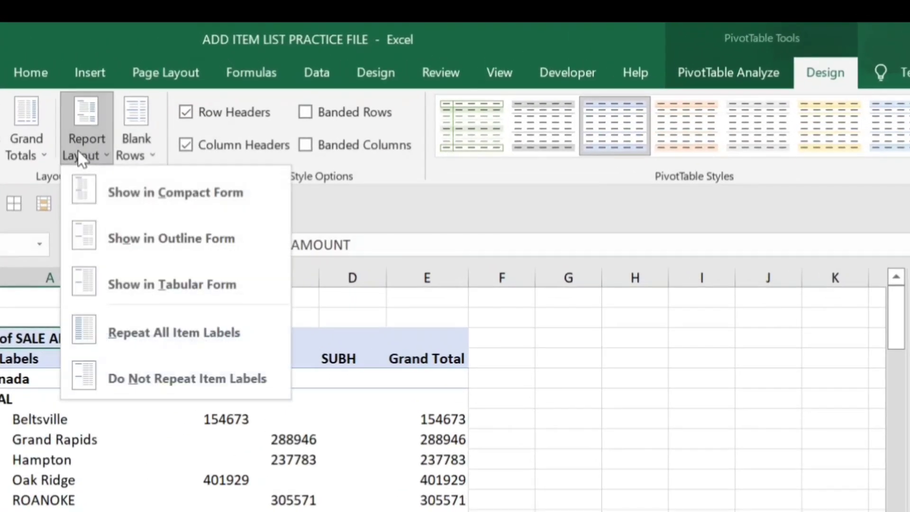
click(167, 280)
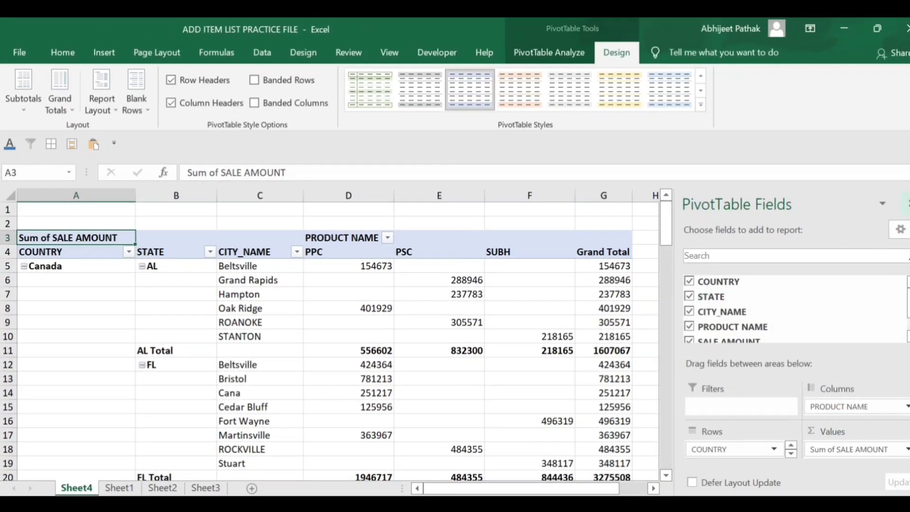
click(909, 203)
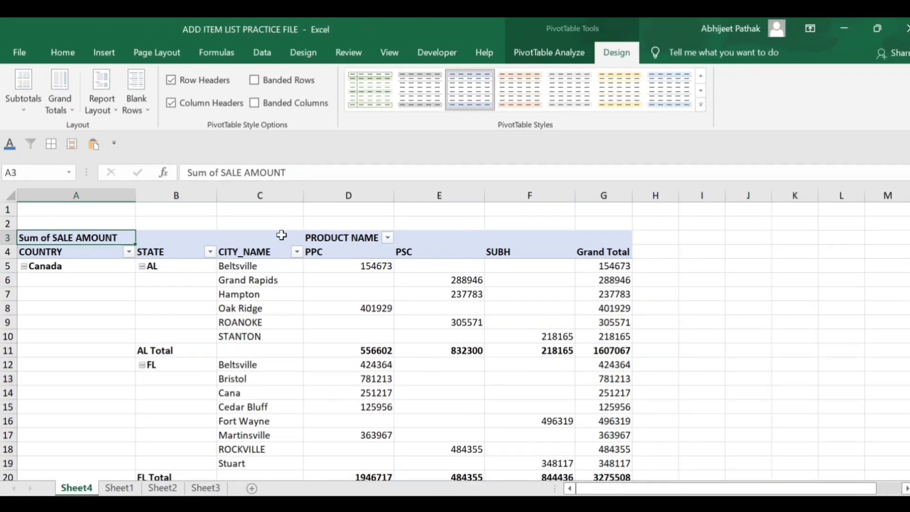
- Examine the PivotTable's country, state and city labels, its product headings and the sale amounts with their grand total
click(528, 55)
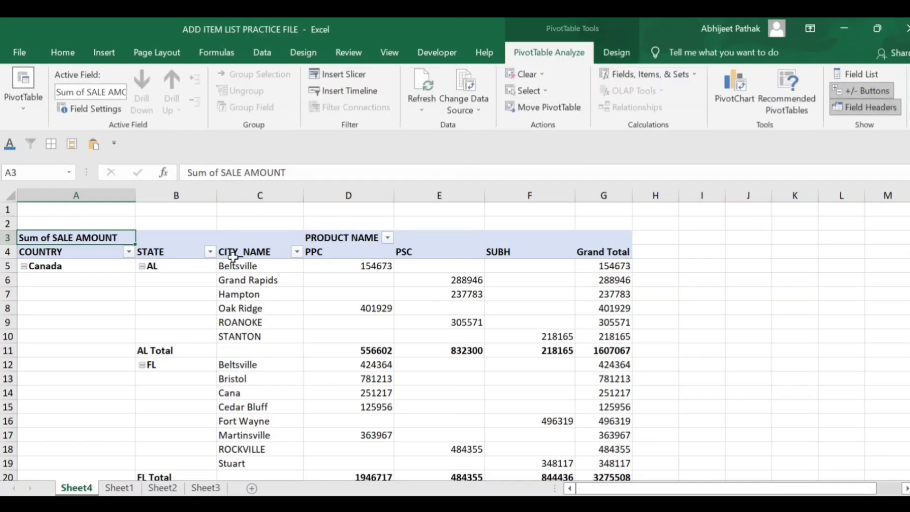
click(95, 268)
scroll(87, 294, down, 2)
scroll(88, 295, up, 2)
click(171, 264)
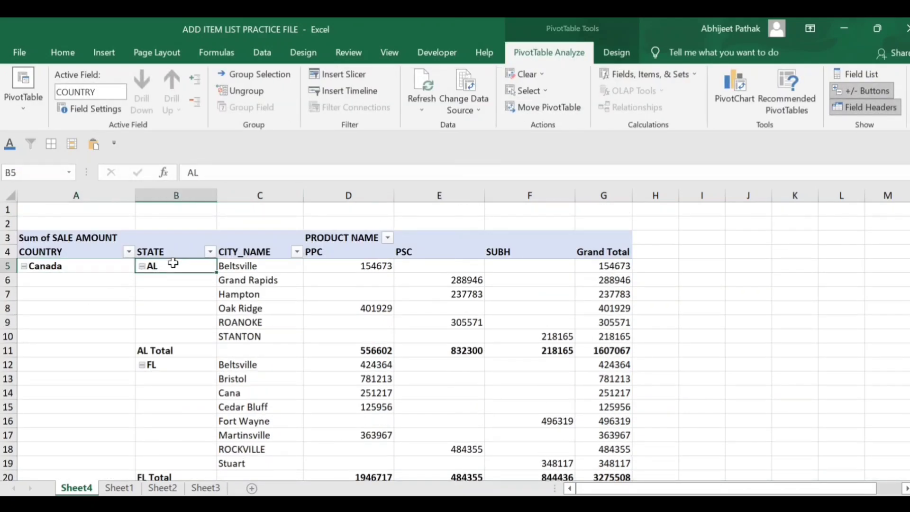
click(267, 266)
click(343, 254)
click(460, 252)
click(517, 254)
click(360, 269)
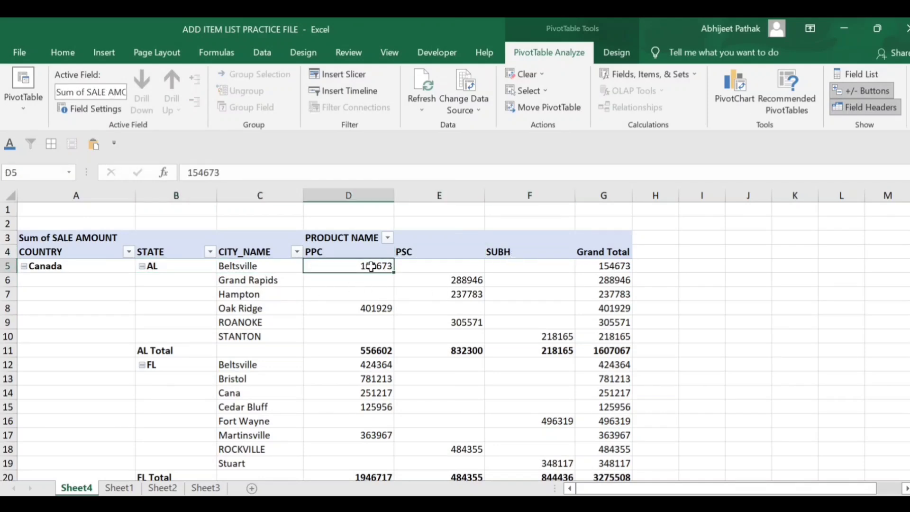
click(608, 266)
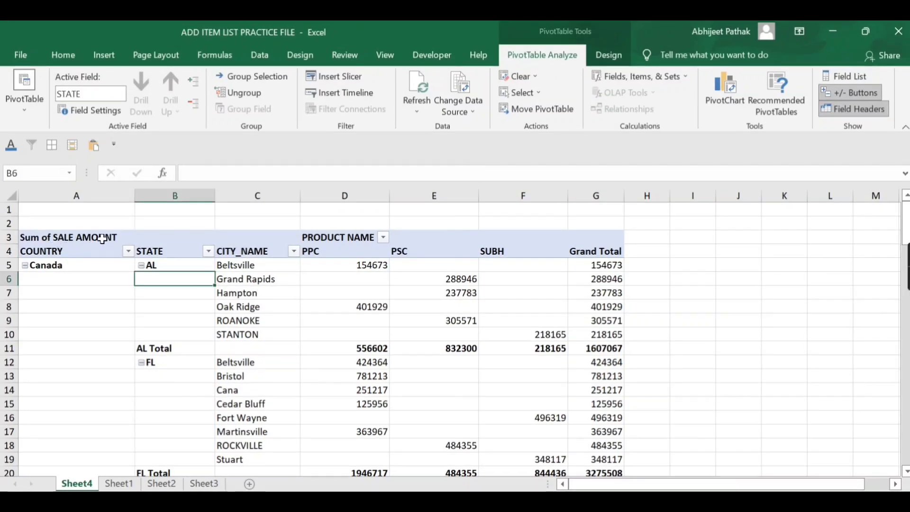
- Check which calculated field and item commands are available for the Sum of SALE AMOUNT heading
click(106, 239)
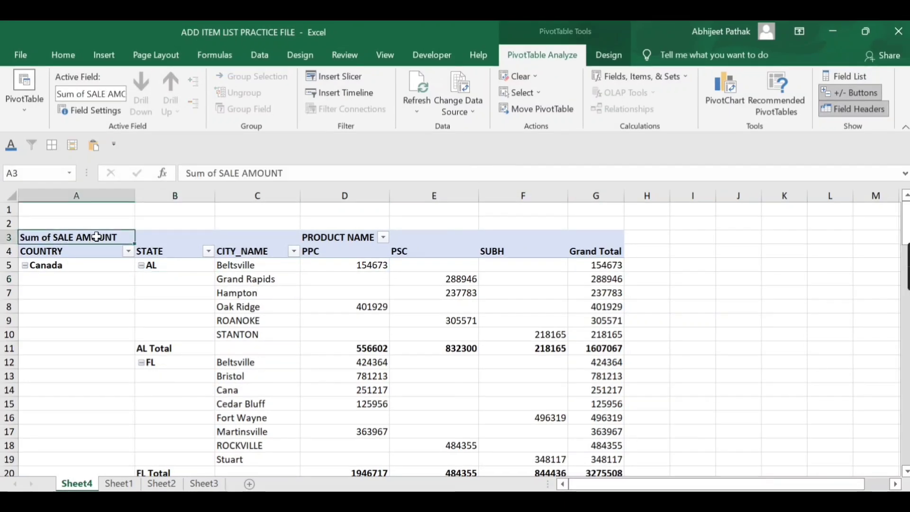
click(620, 78)
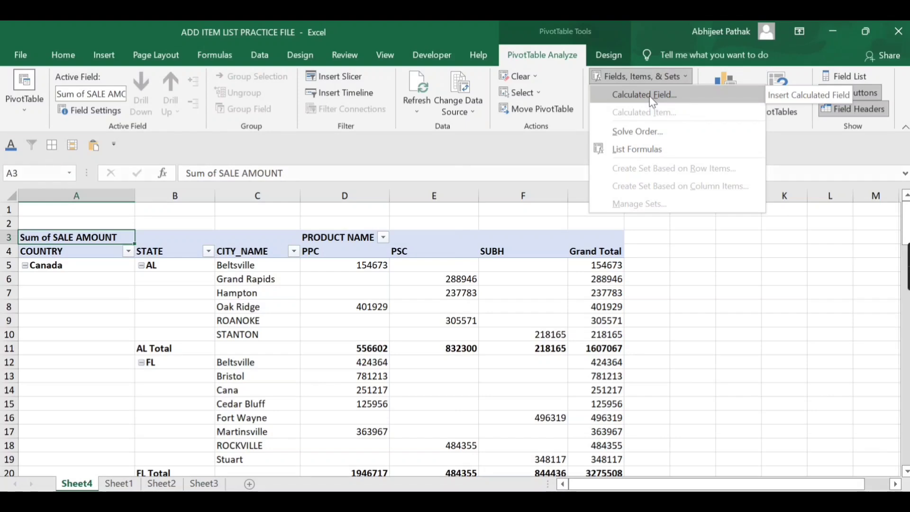
click(542, 236)
- Inspect the PivotTable's country column, the PPC, PSC and SUBH product columns and the Grand Total column
click(598, 195)
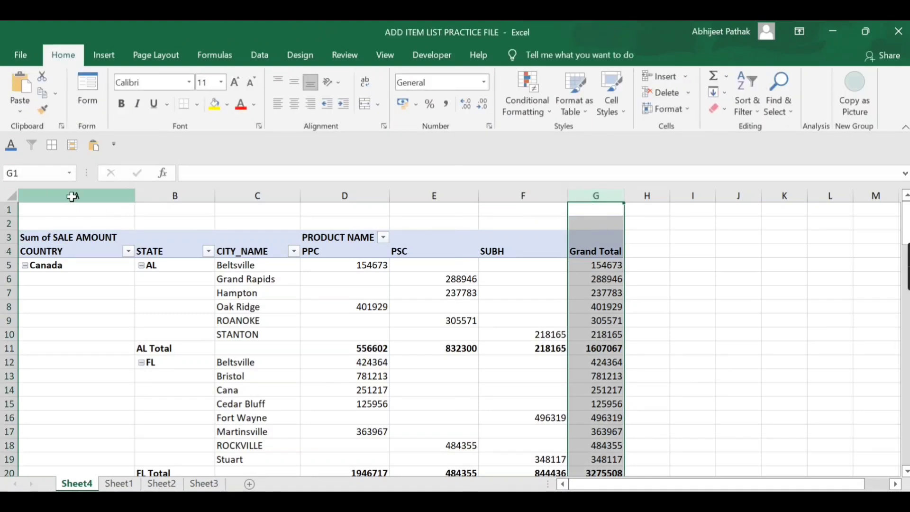
click(72, 194)
click(97, 235)
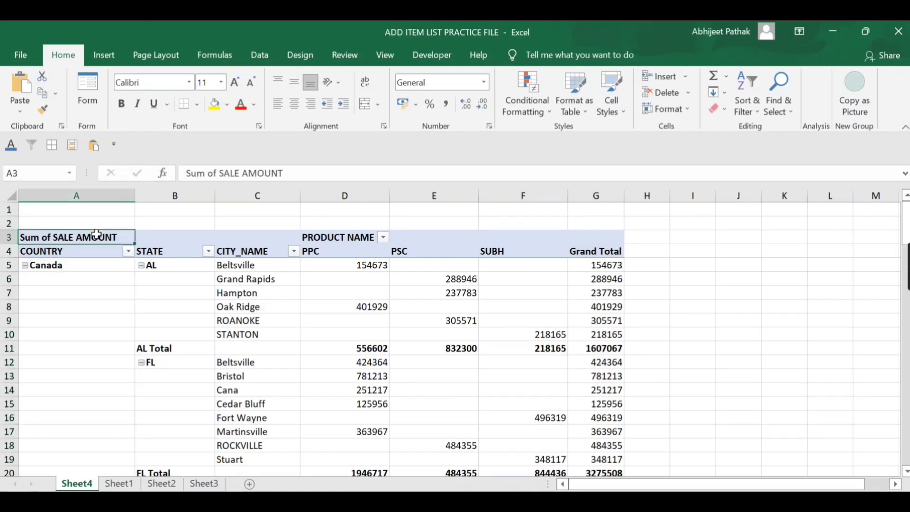
click(301, 239)
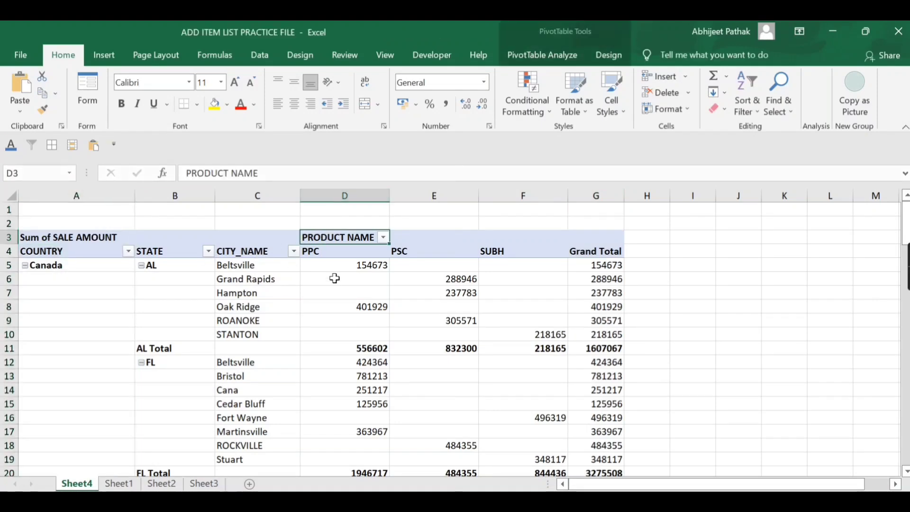
click(331, 194)
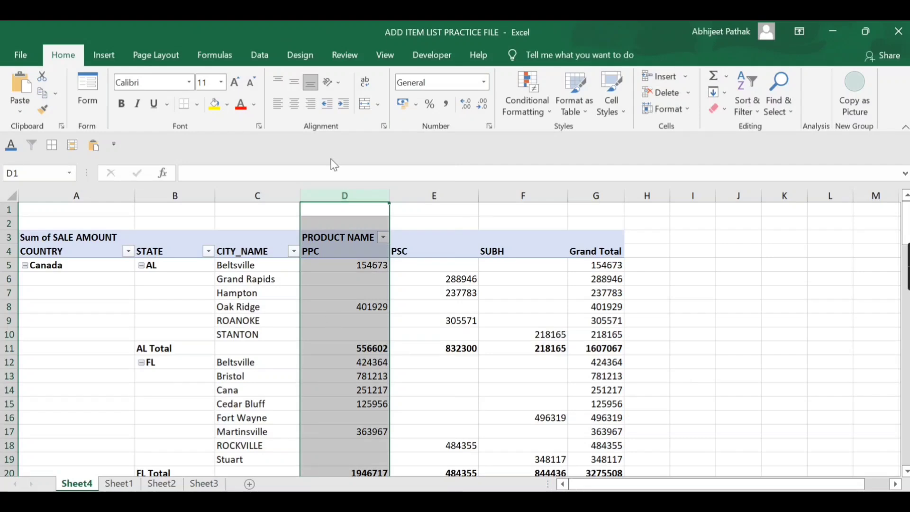
click(431, 195)
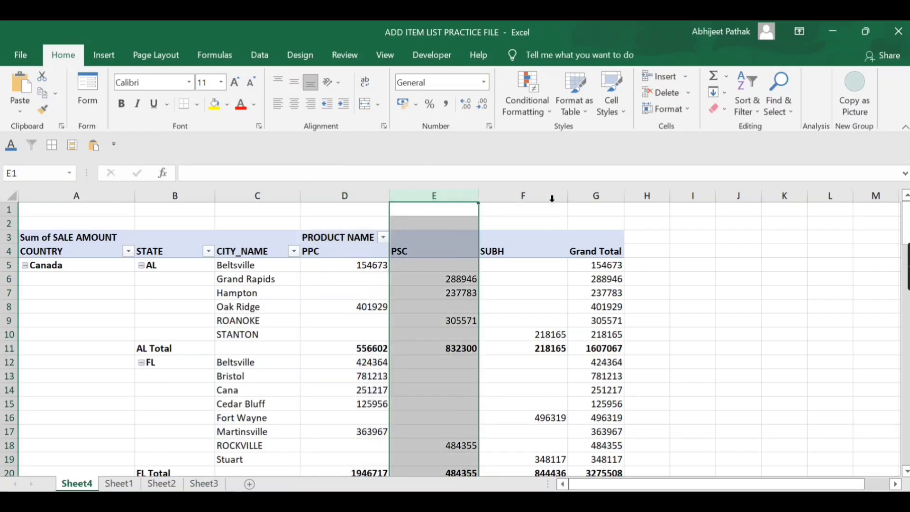
click(552, 195)
click(591, 195)
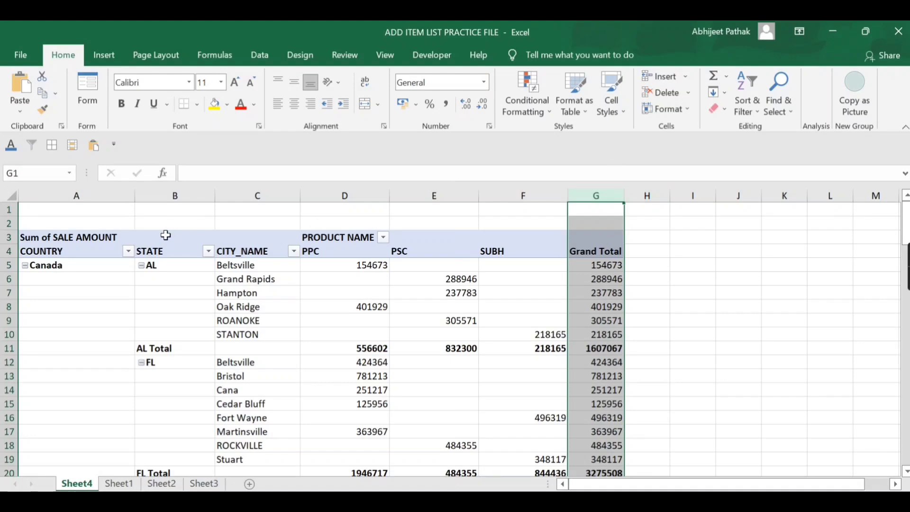
- Review the PivotTable calculation commands again with the Sum of SALE AMOUNT cell A3 selected
click(115, 241)
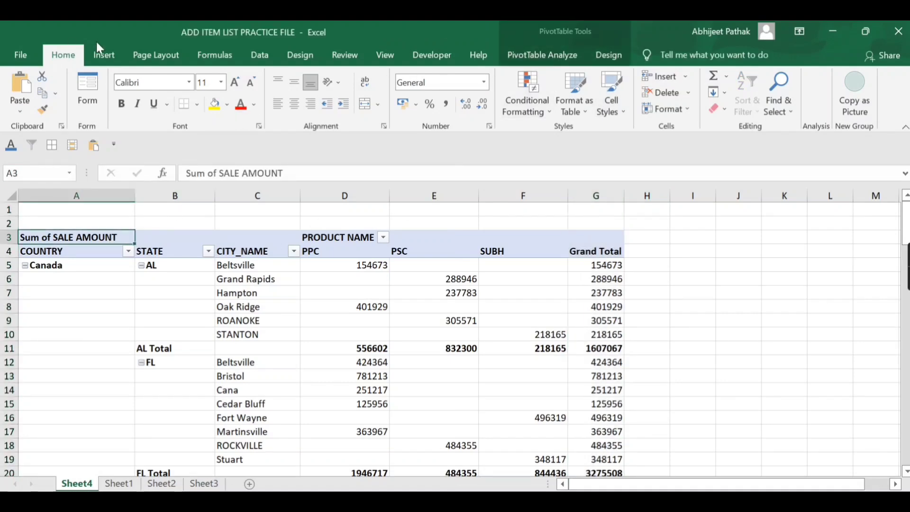
click(106, 55)
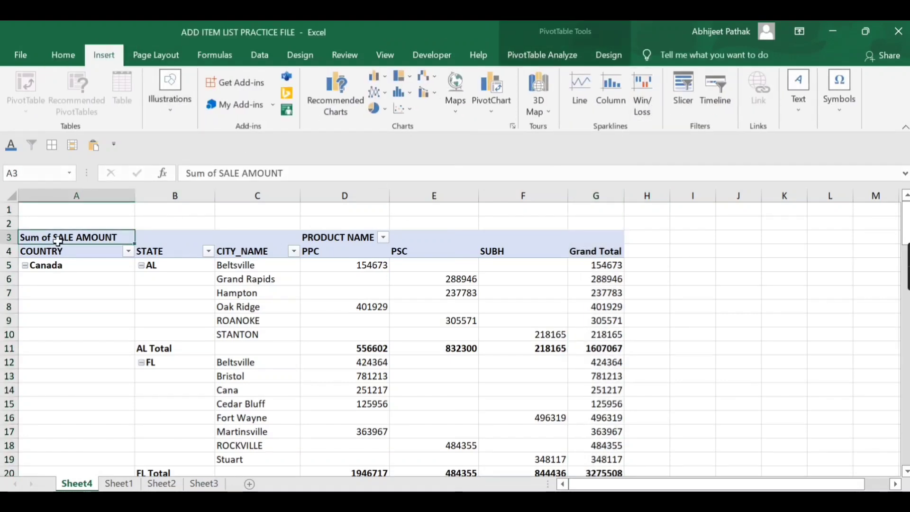
click(540, 54)
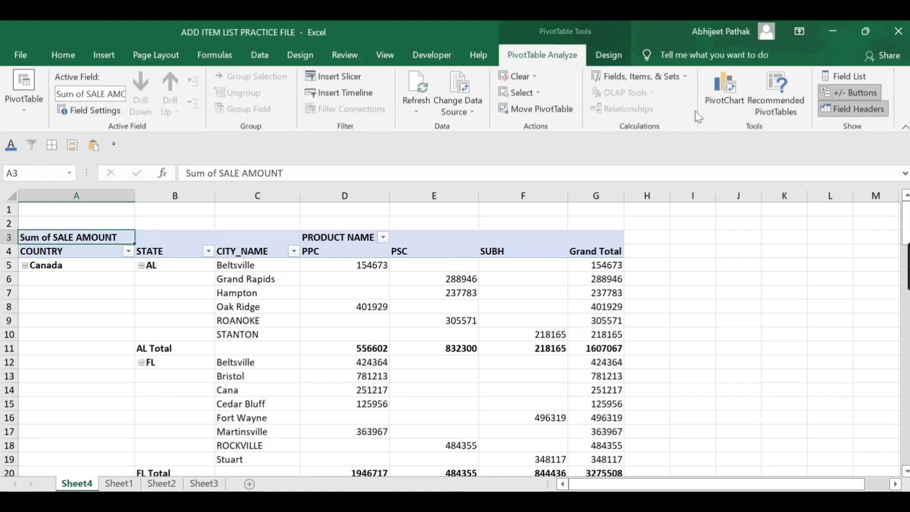
click(675, 77)
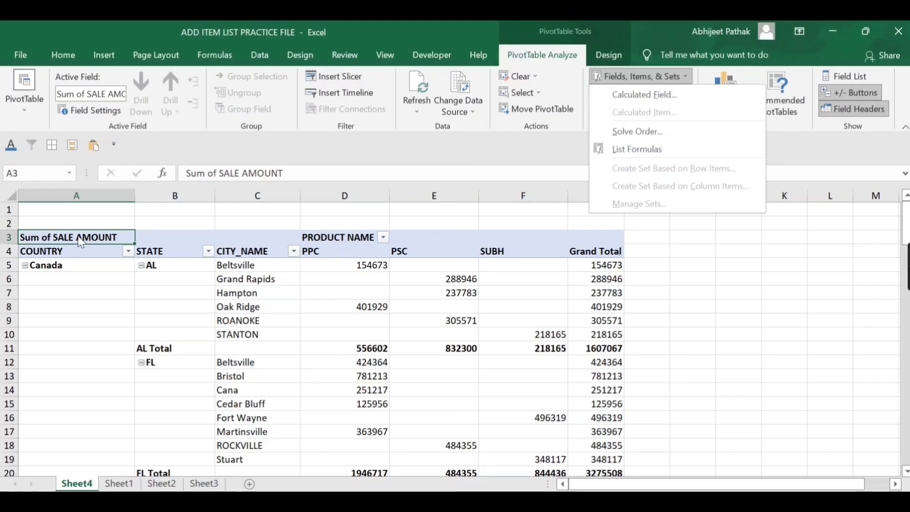
click(105, 256)
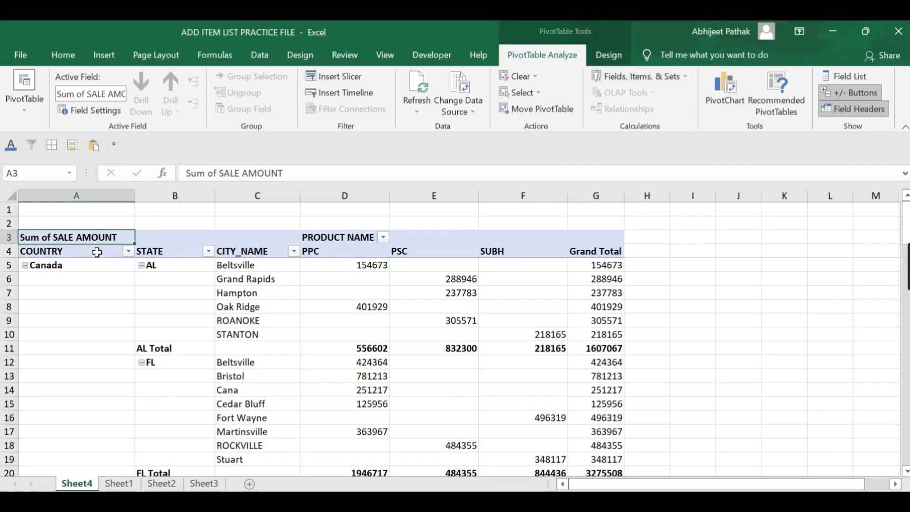
- Check whether a calculated item can be inserted with the COUNTRY heading in A4 selected
click(97, 253)
click(619, 77)
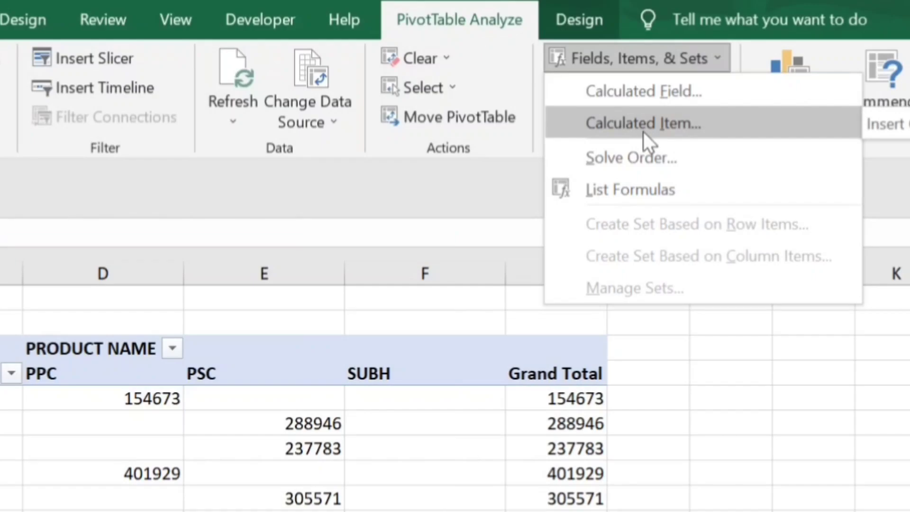
click(48, 447)
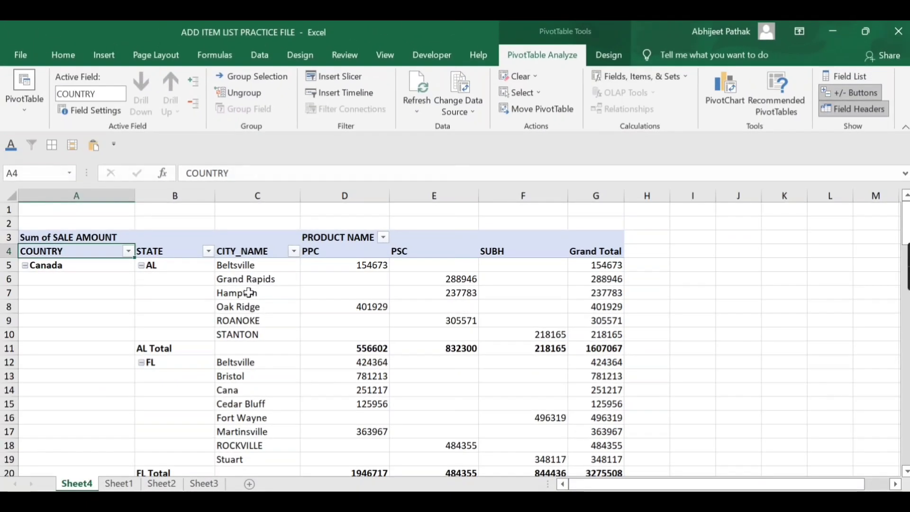
click(246, 280)
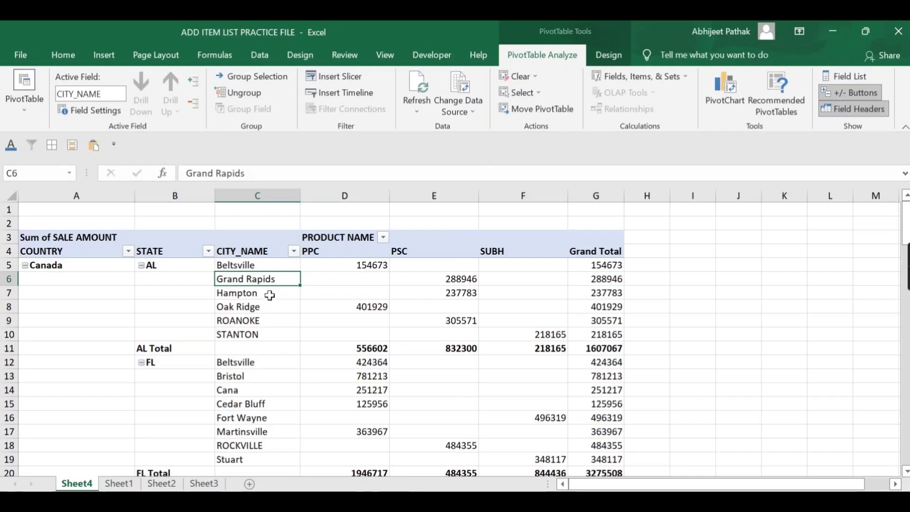
- Inspect the STATE heading, its AL item and the city names listed under CITY_NAME
click(163, 254)
click(169, 269)
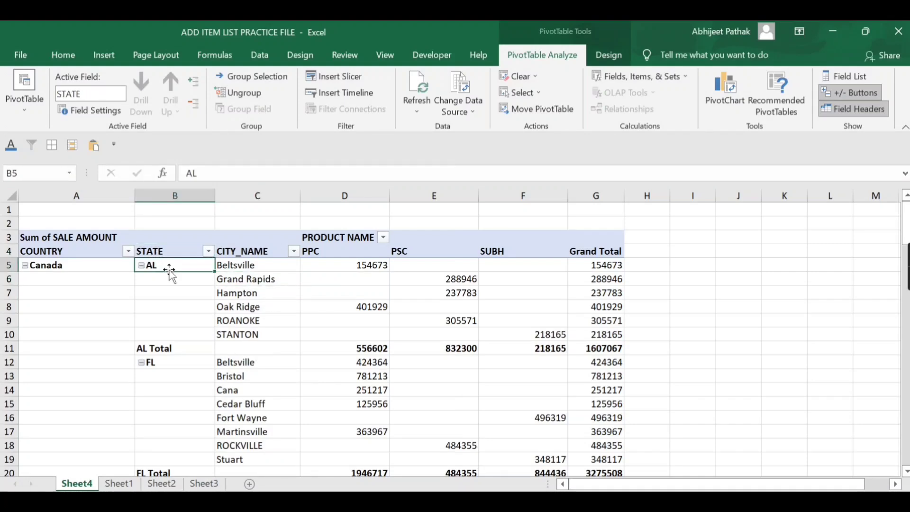
click(250, 267)
click(251, 279)
click(246, 306)
click(244, 324)
- Check which calculated field and item commands are available with the STATE heading in B4 selected
click(183, 267)
click(174, 253)
click(635, 77)
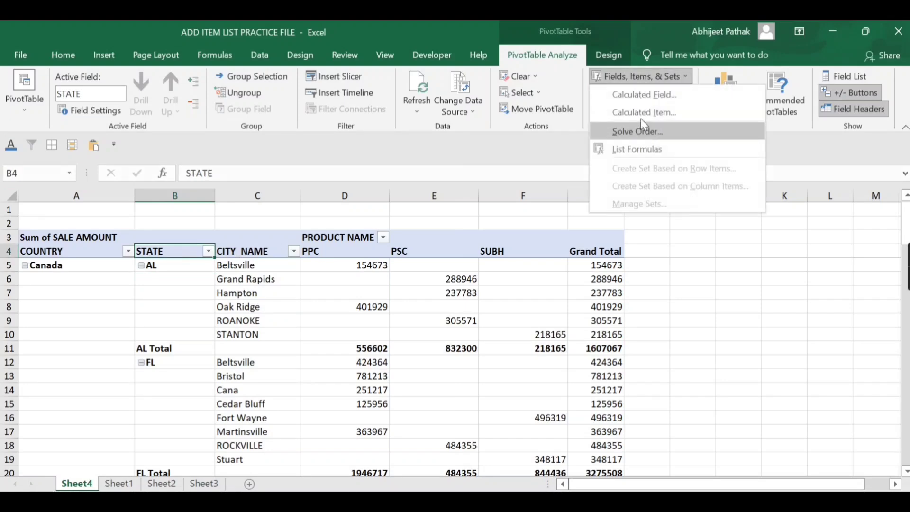
click(242, 272)
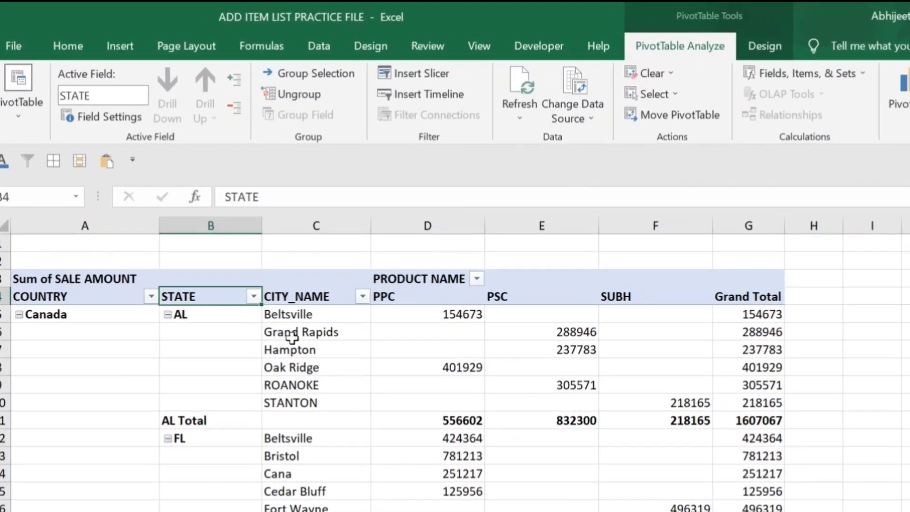
- Inspect the Beltsville and Canada labels, the PPC heading, and the PPC and Grand Total amounts in row 5
click(307, 315)
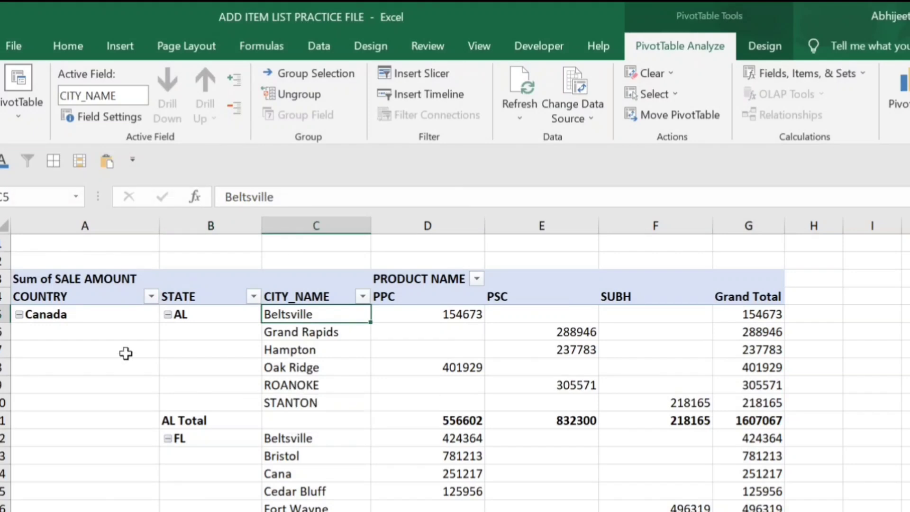
click(104, 321)
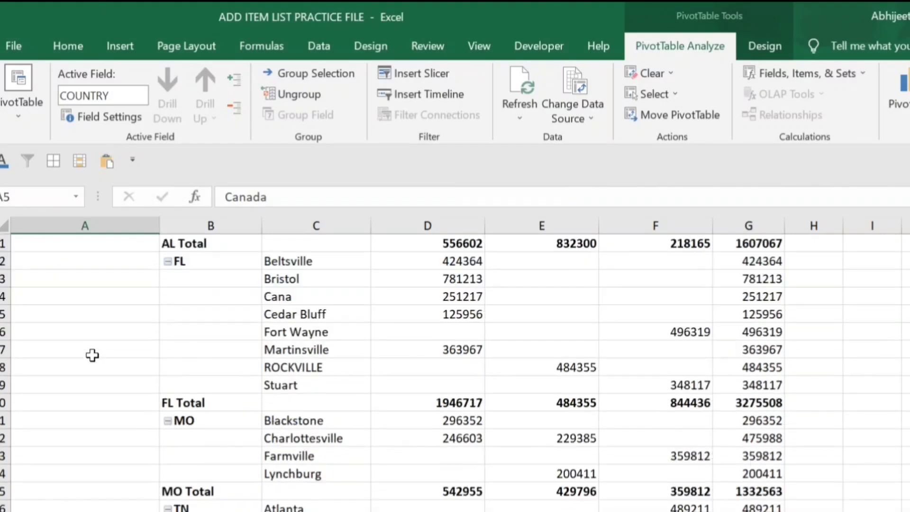
click(380, 296)
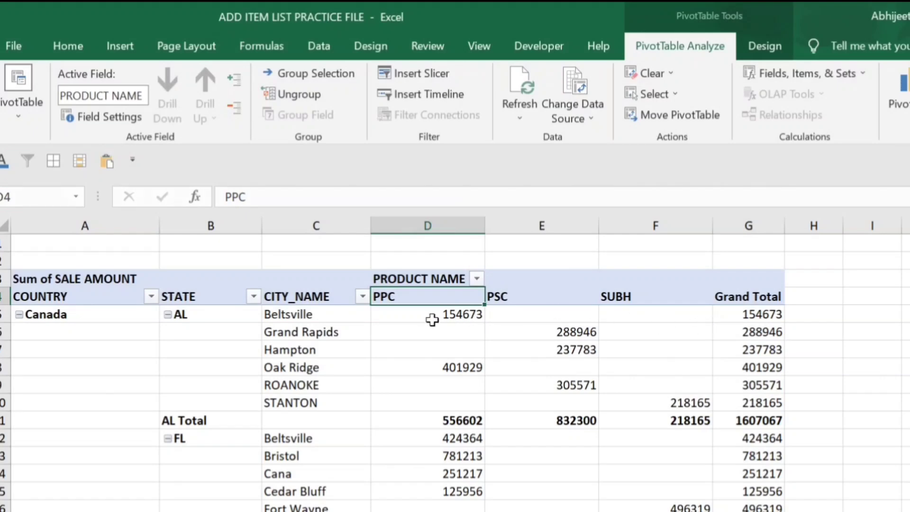
click(462, 316)
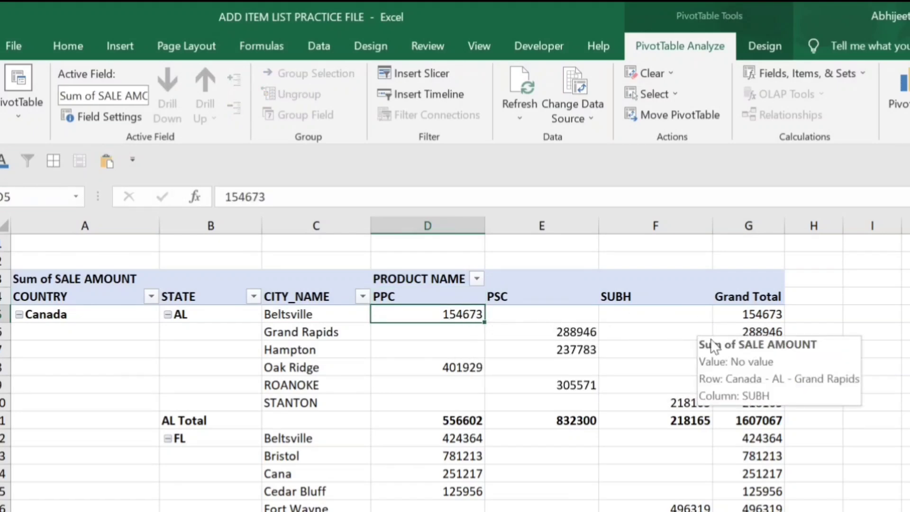
click(750, 317)
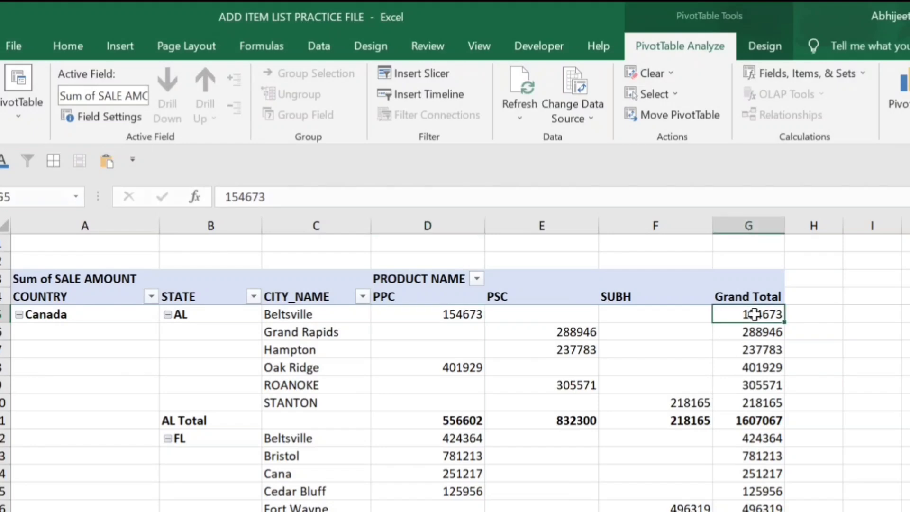
click(445, 316)
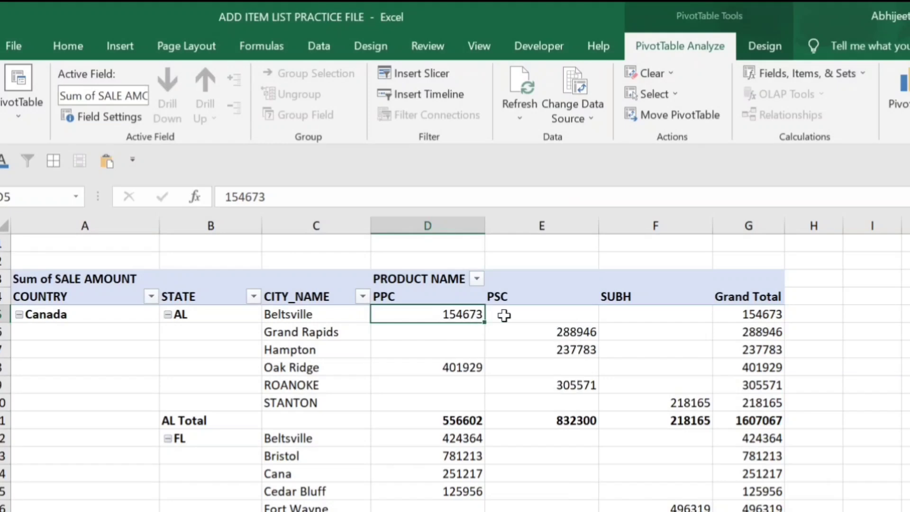
mouse_move(479, 308)
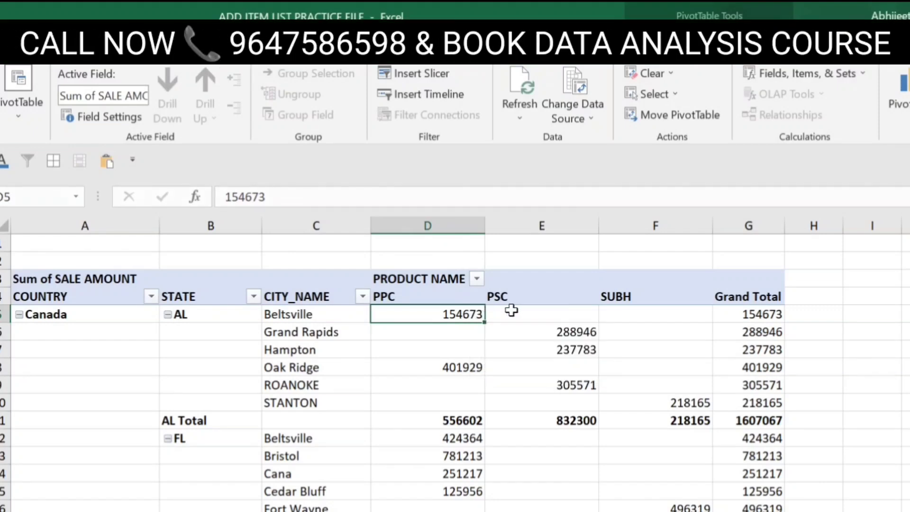
mouse_move(511, 310)
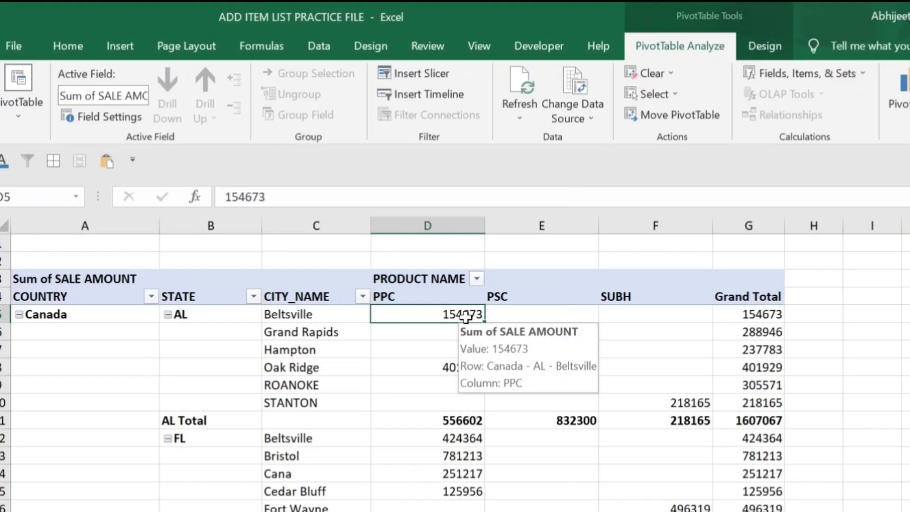
- Start a new calculated field from the STATE heading and name it 5%
click(199, 299)
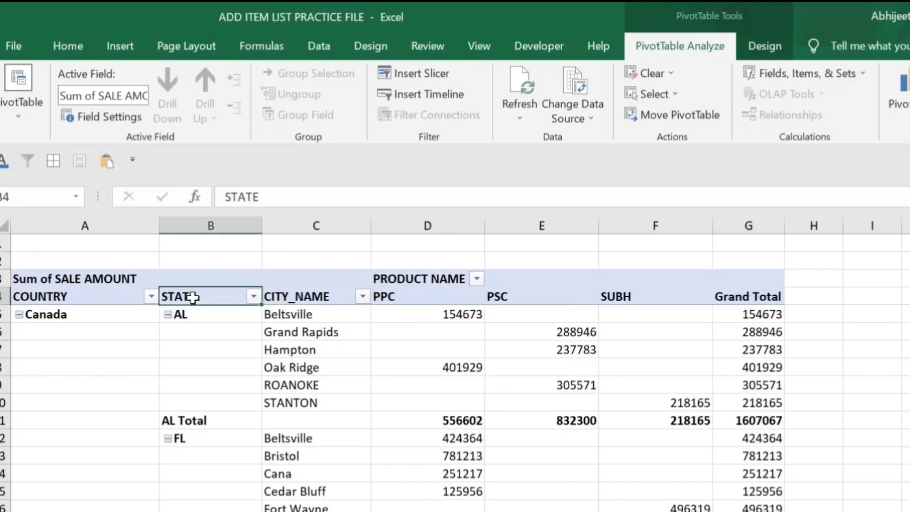
click(806, 73)
click(831, 96)
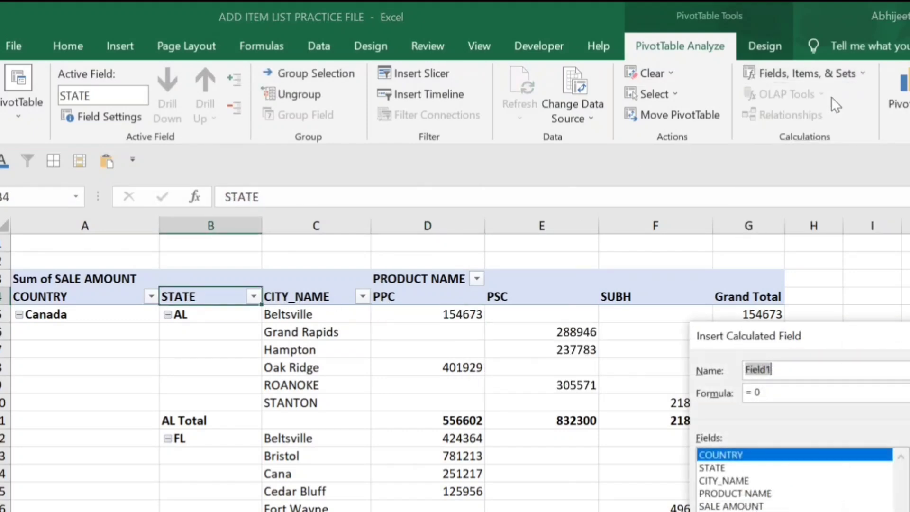
drag(772, 345, 471, 266)
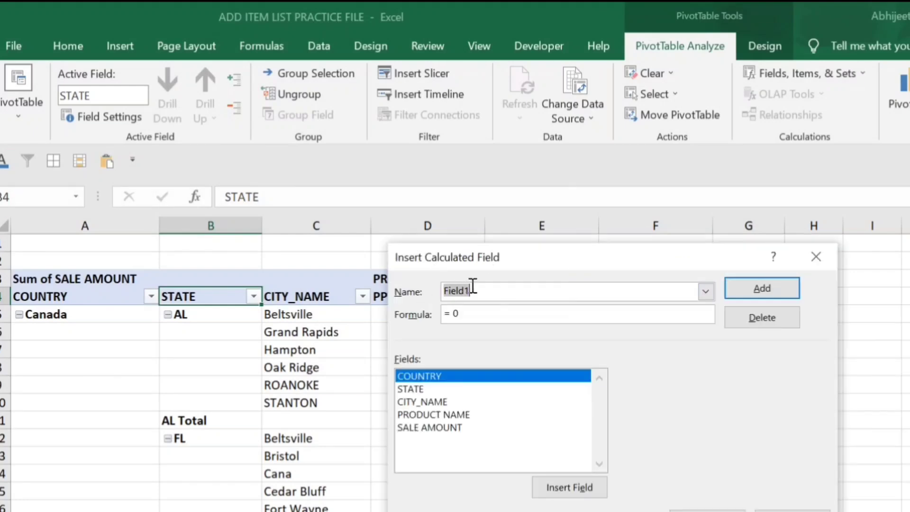
text(5%)
drag(526, 262, 540, 267)
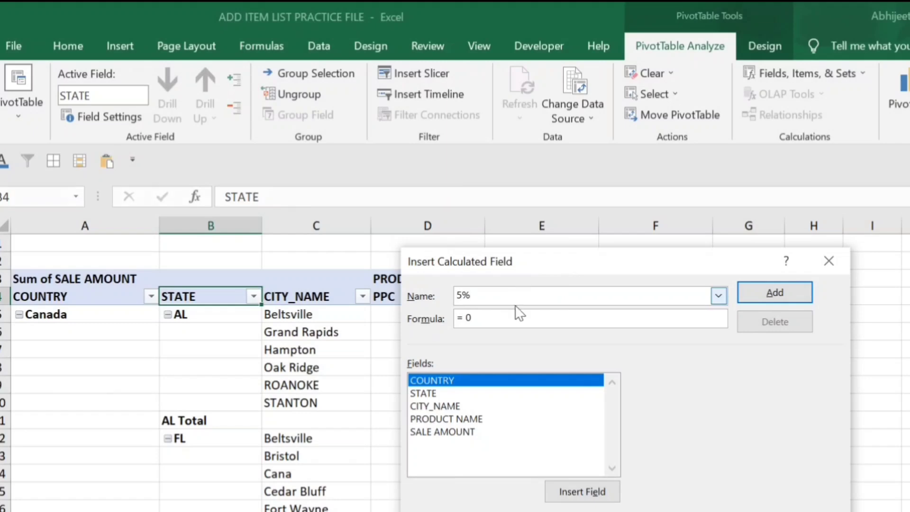
- Set the calculated field's formula to ='SALE AMOUNT'*5% and insert it into the PivotTable
click(513, 318)
click(451, 433)
drag(537, 273, 647, 300)
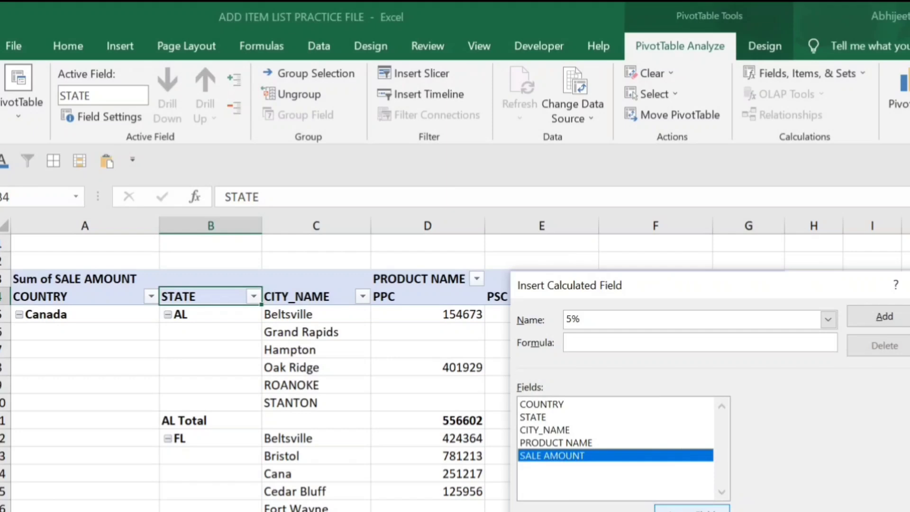
click(693, 508)
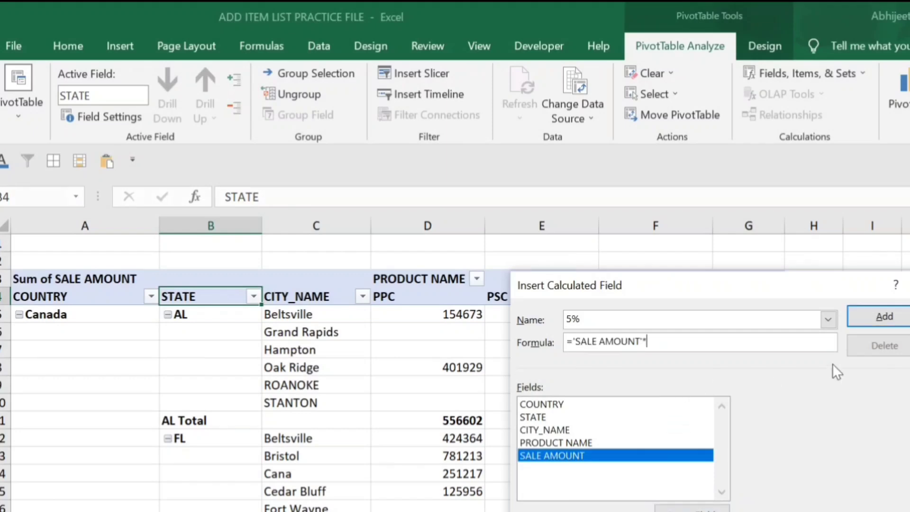
text(*5%)
drag(719, 306, 602, 263)
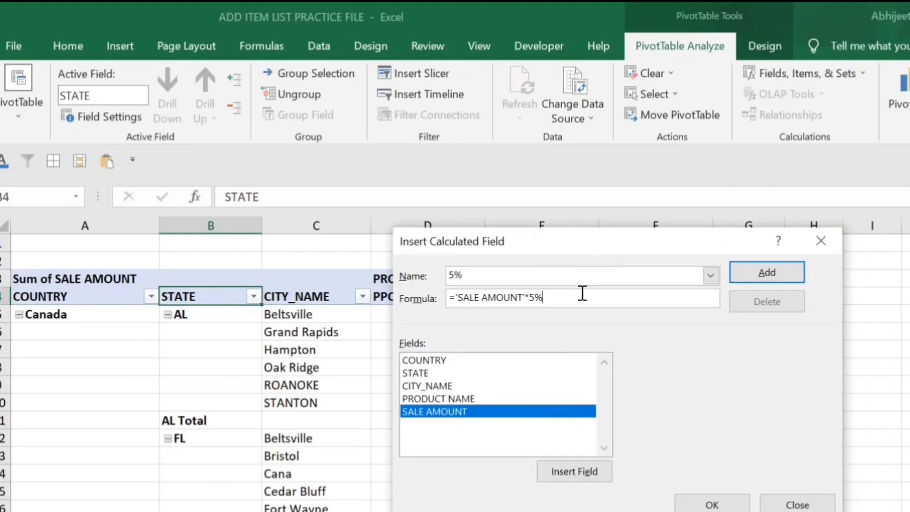
click(711, 504)
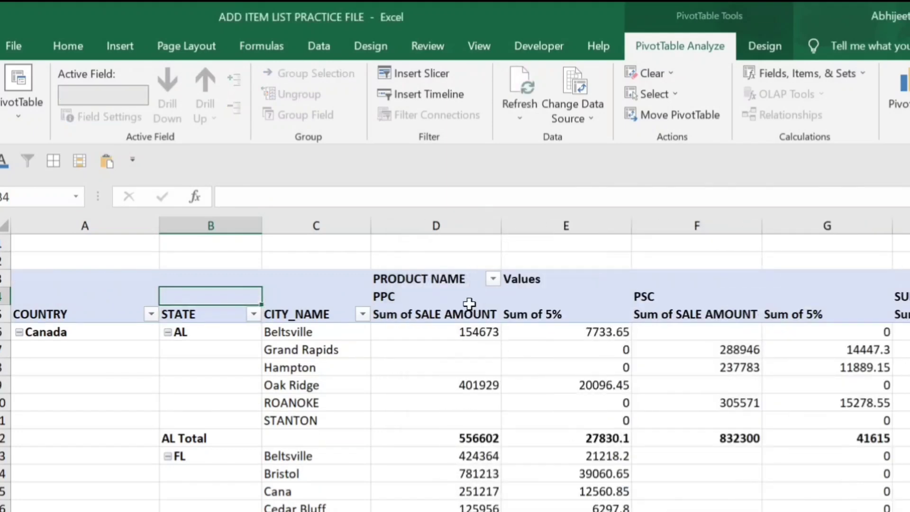
- Rename the Sum of 5% value field as 5% Amount
click(536, 317)
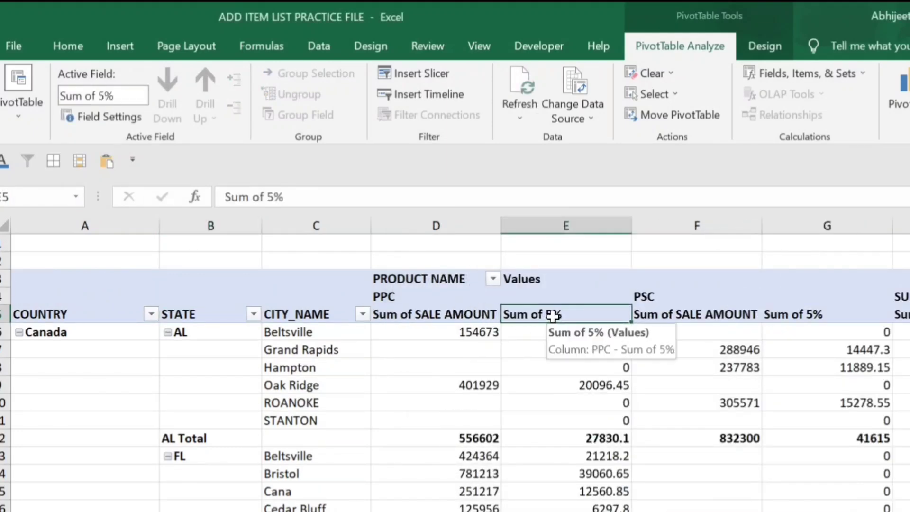
double_click(548, 316)
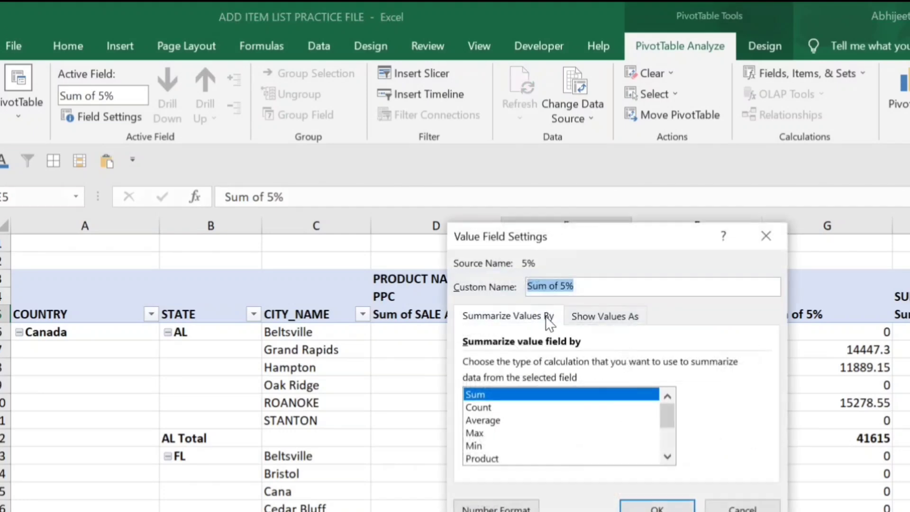
click(554, 286)
key(BackSpace)
key(BackSpace)
key(BackSpace)
key(BackSpace)
key(BackSpace)
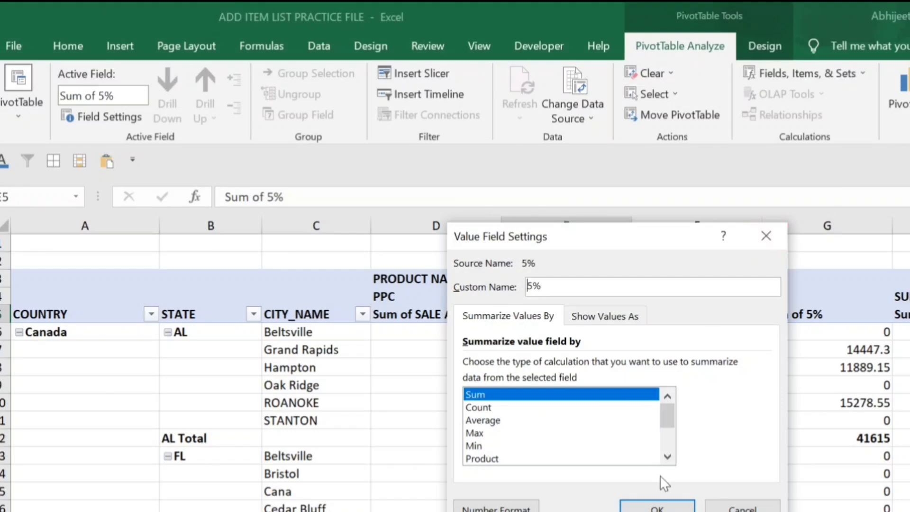
click(664, 506)
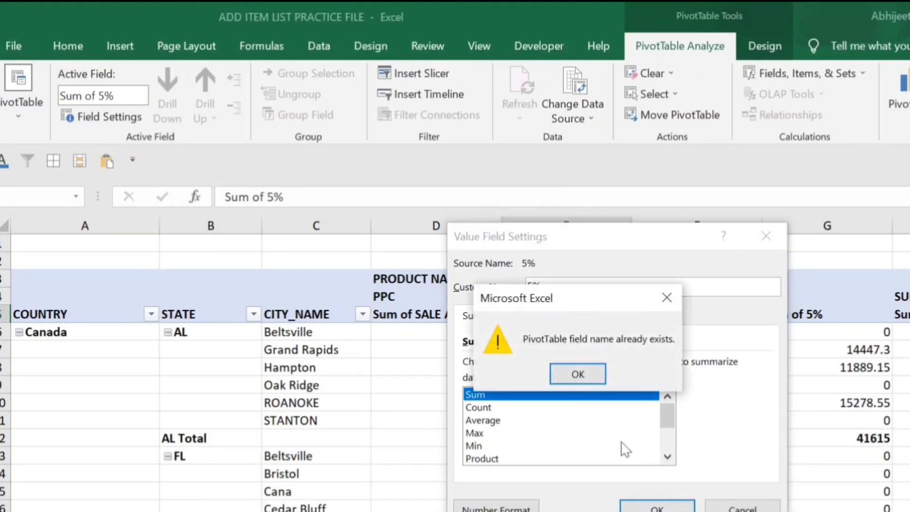
click(579, 376)
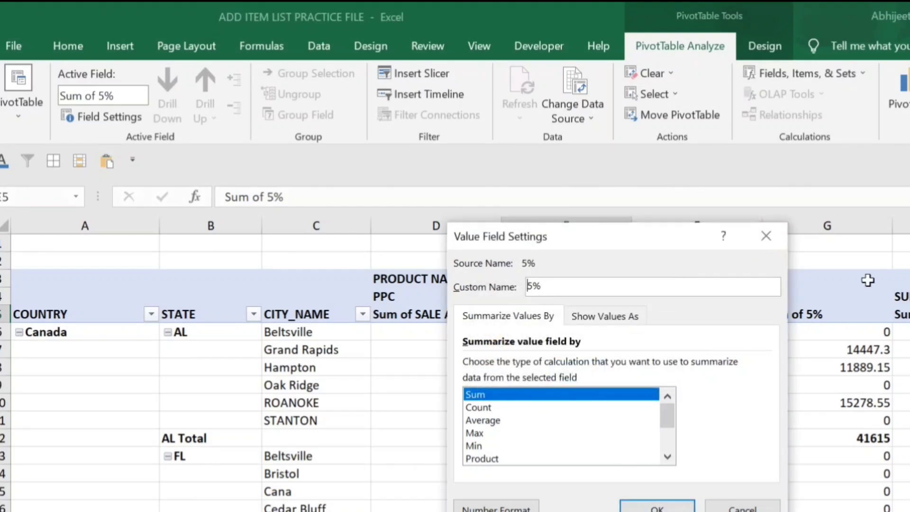
text(Amount)
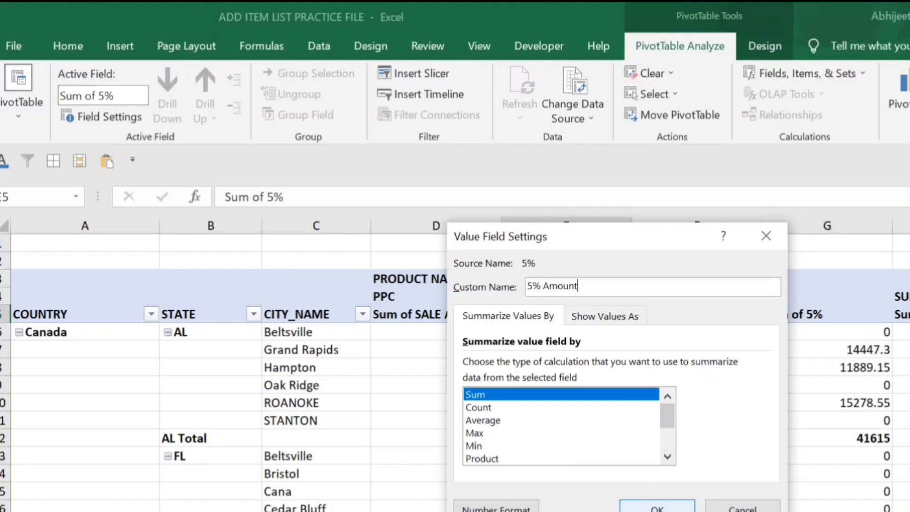
click(658, 508)
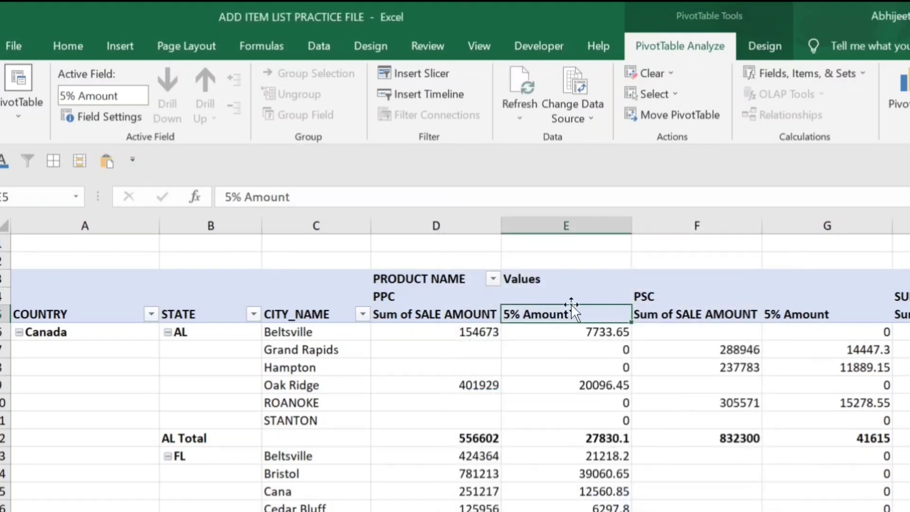
- Examine the sale amount and 5% Amount values across row 6, from the PPC columns to the total columns
click(469, 334)
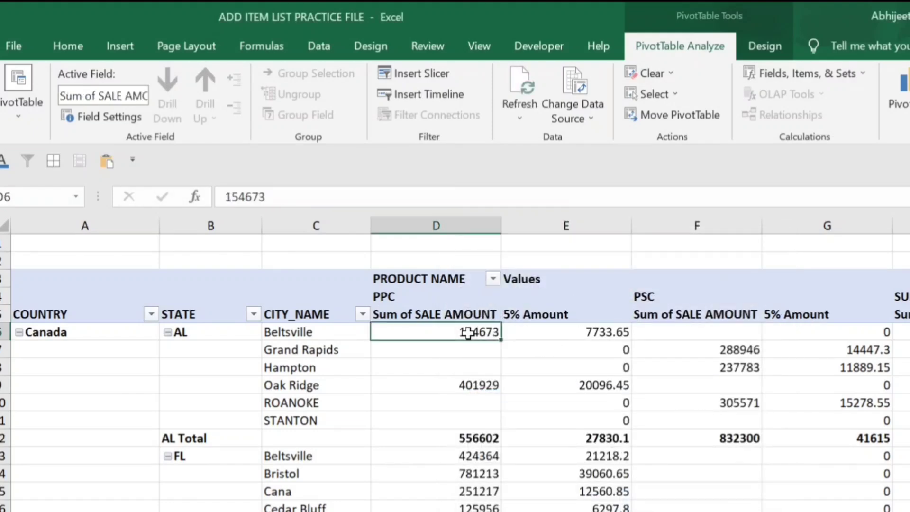
click(576, 332)
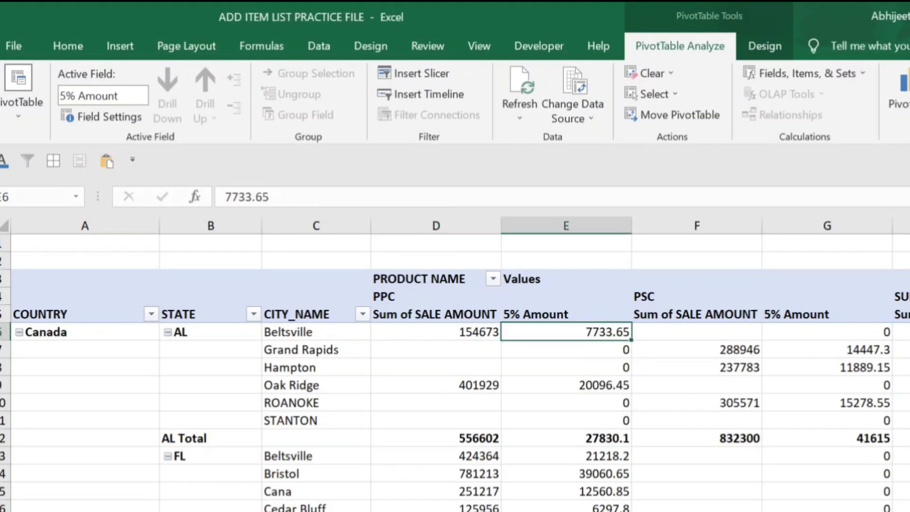
click(697, 332)
key(Right)
key(Right)
key(Right)
key(Right)
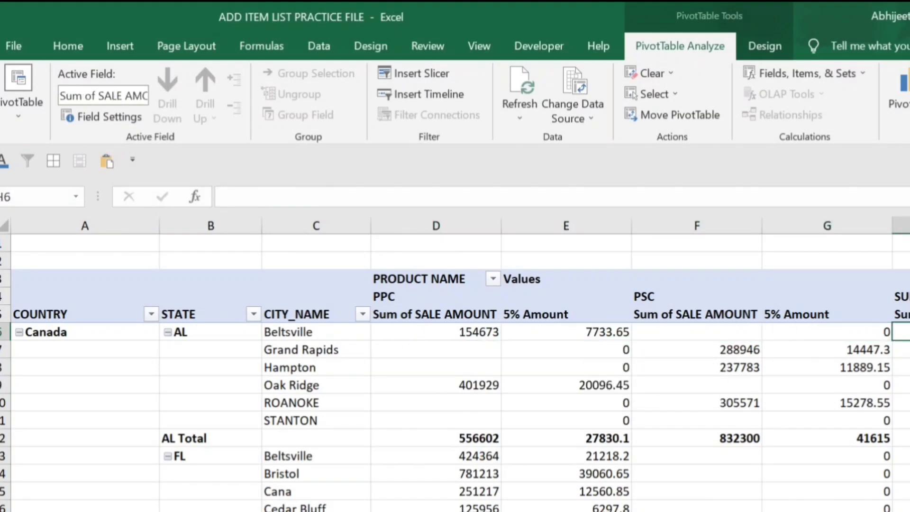
key(Right)
key(Right)
key(Left)
key(Left)
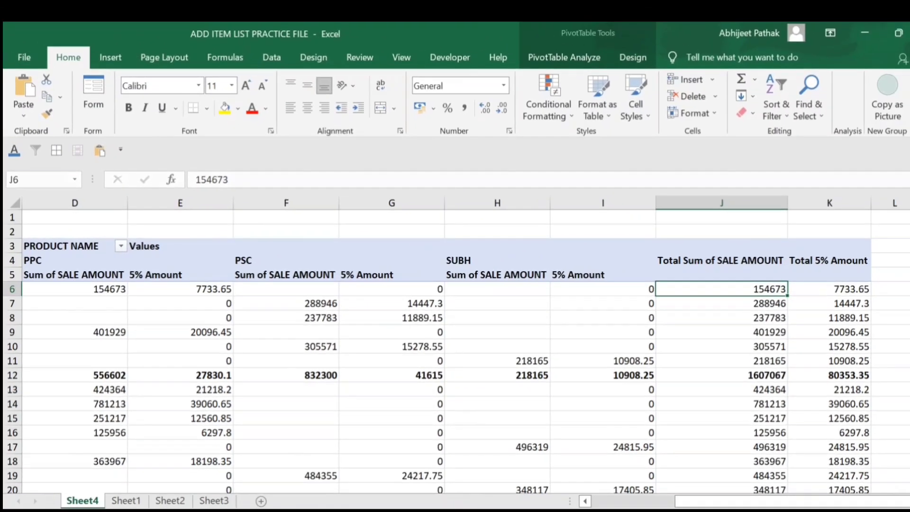
key(Right)
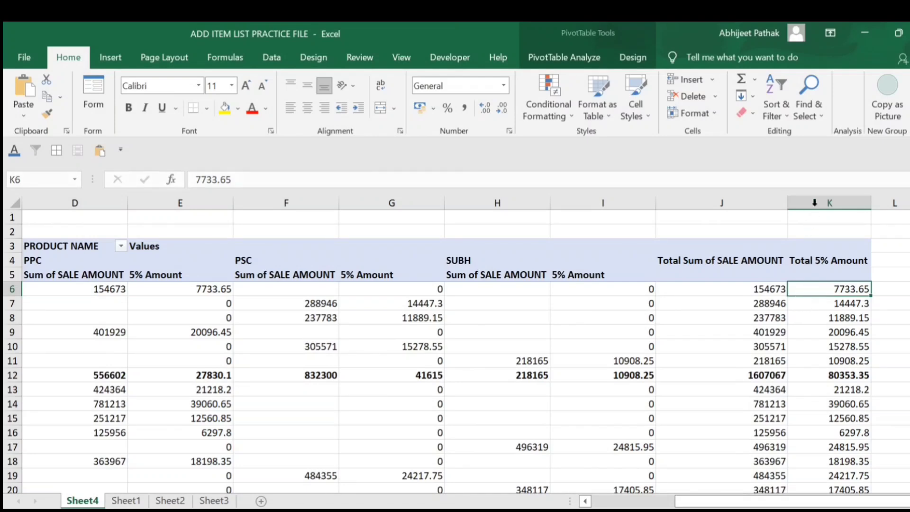
- Review the PSC, SUBH and Total 5% Amount columns, then compare the total sale amounts with the 5% totals from K6 down
click(816, 199)
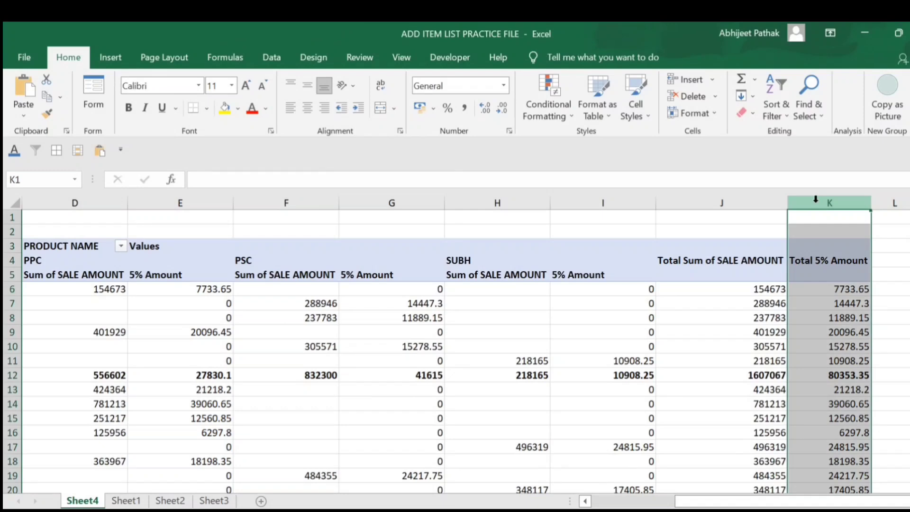
click(604, 201)
click(392, 203)
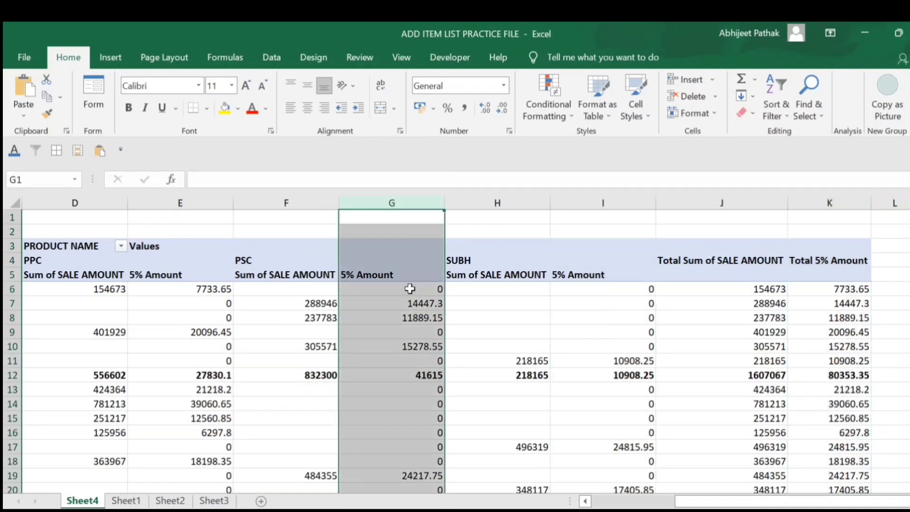
click(753, 290)
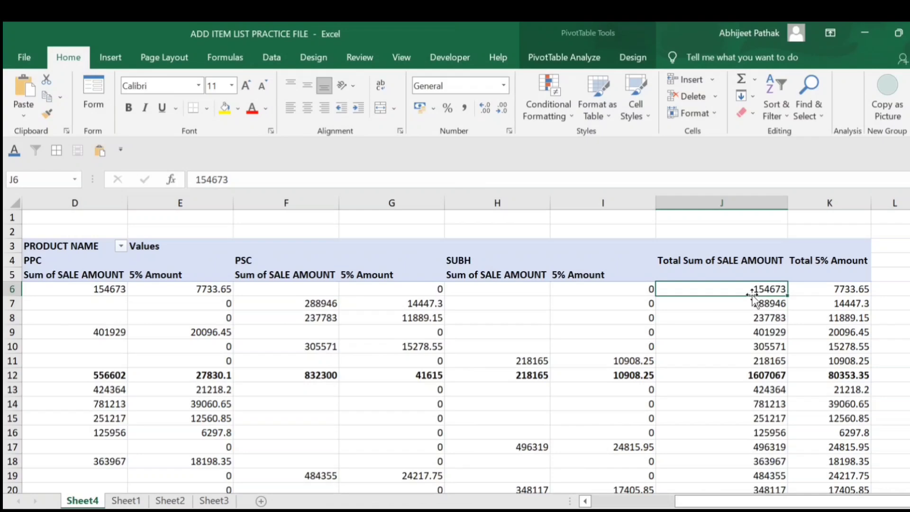
click(825, 290)
drag(825, 290, 833, 417)
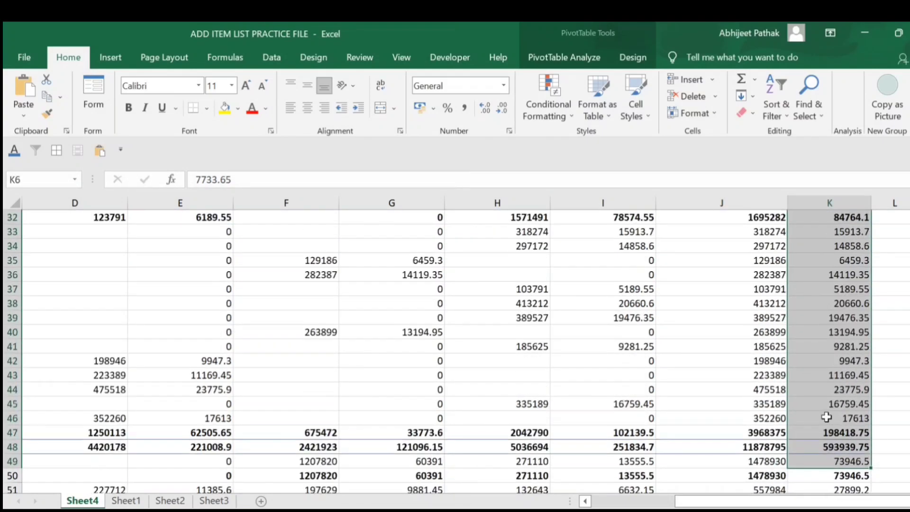
- Start a new calculated field in the PivotTable and name it 5% Reduce
scroll(827, 417, up, 7)
scroll(826, 417, up, 3)
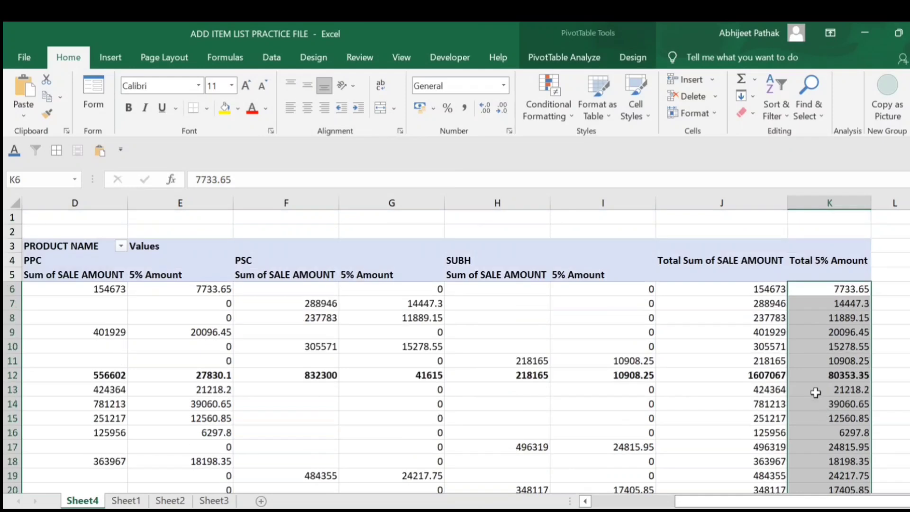
click(777, 300)
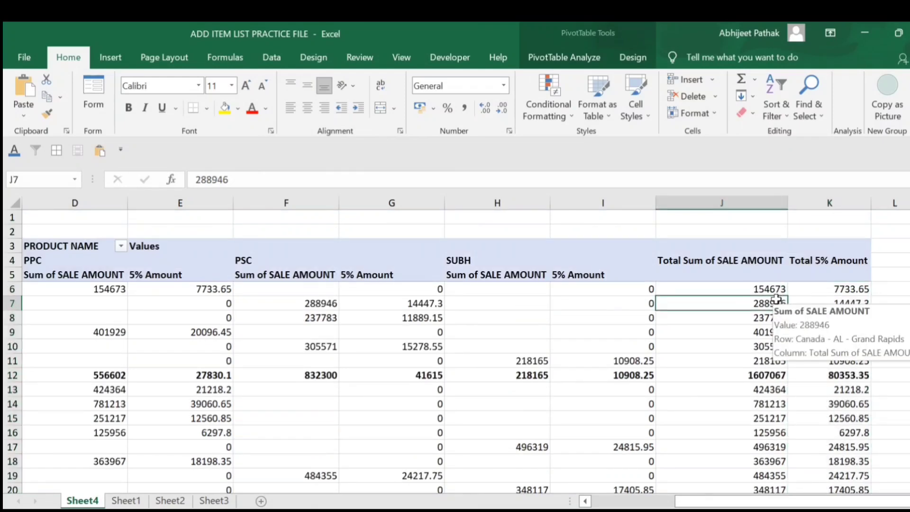
click(194, 277)
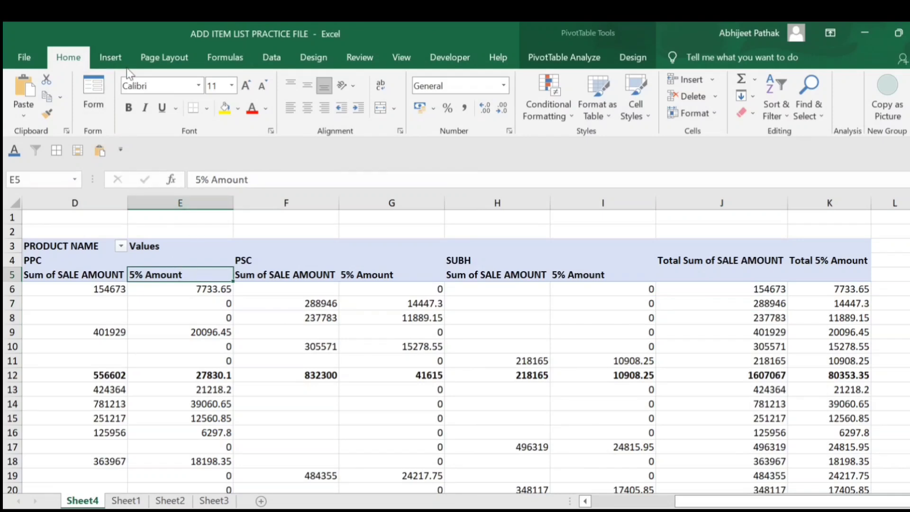
click(114, 58)
click(564, 57)
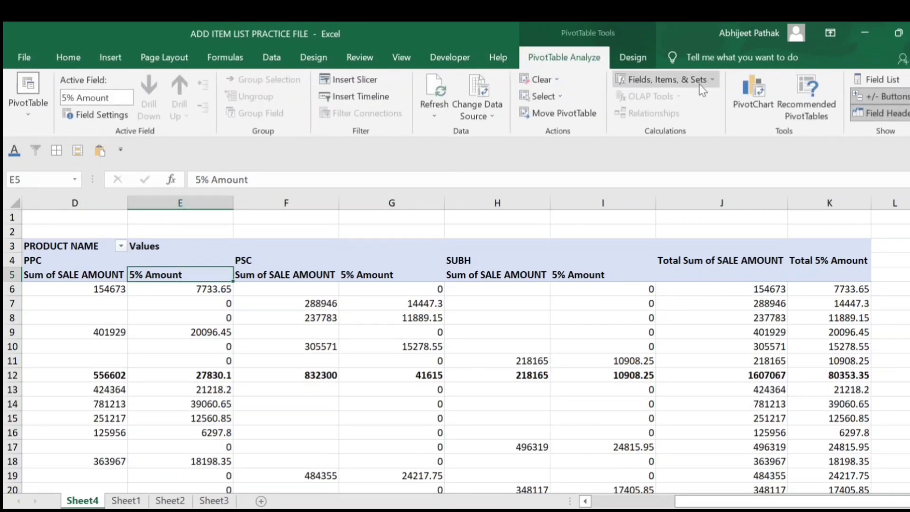
click(668, 79)
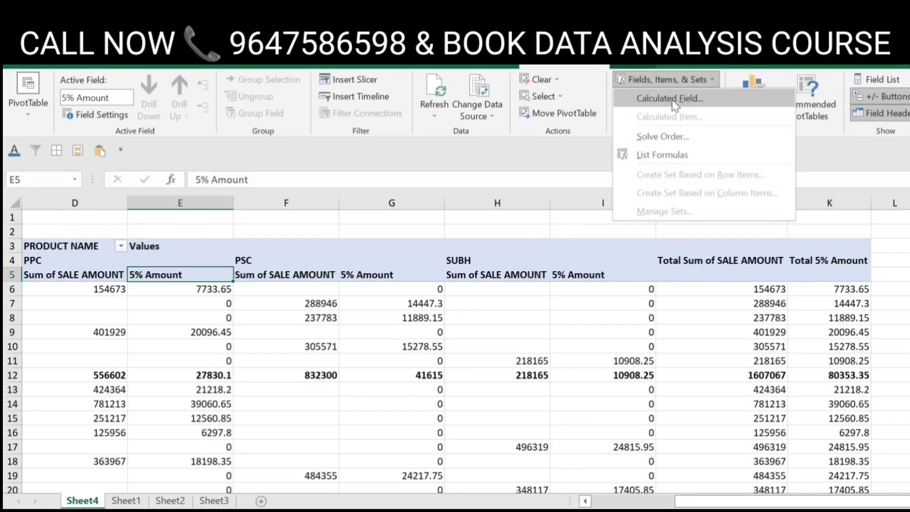
click(672, 101)
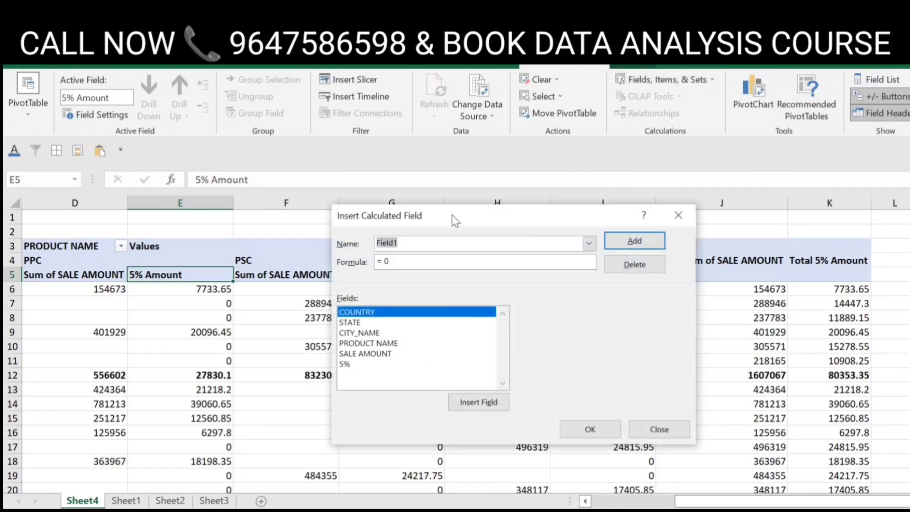
text(5% Reduce)
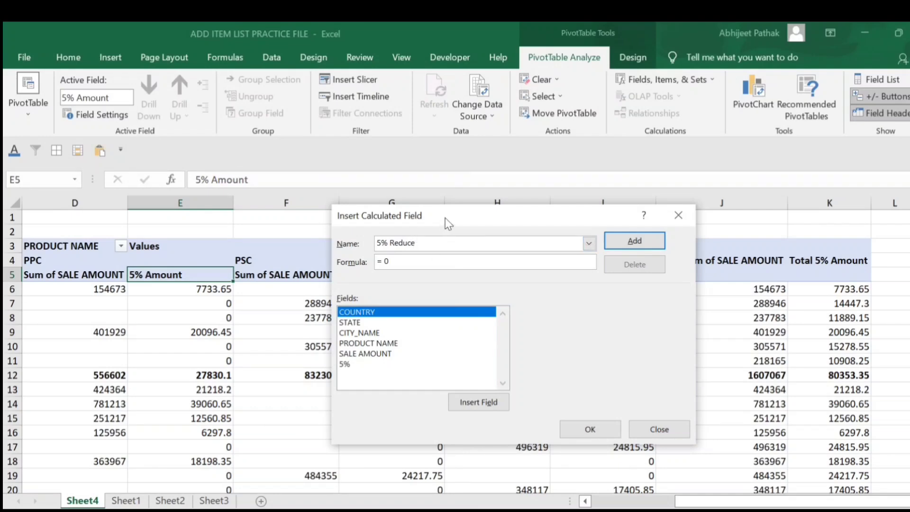
- Set the 5% Reduce formula to ='SALE AMOUNT'- '5%' using the existing fields, and insert the calculated field into the PivotTable
drag(445, 217, 474, 217)
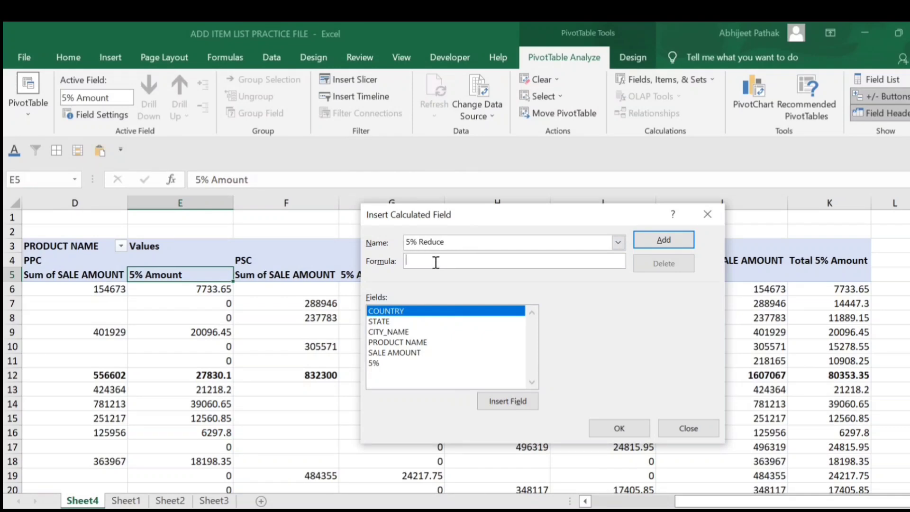
click(411, 354)
click(508, 403)
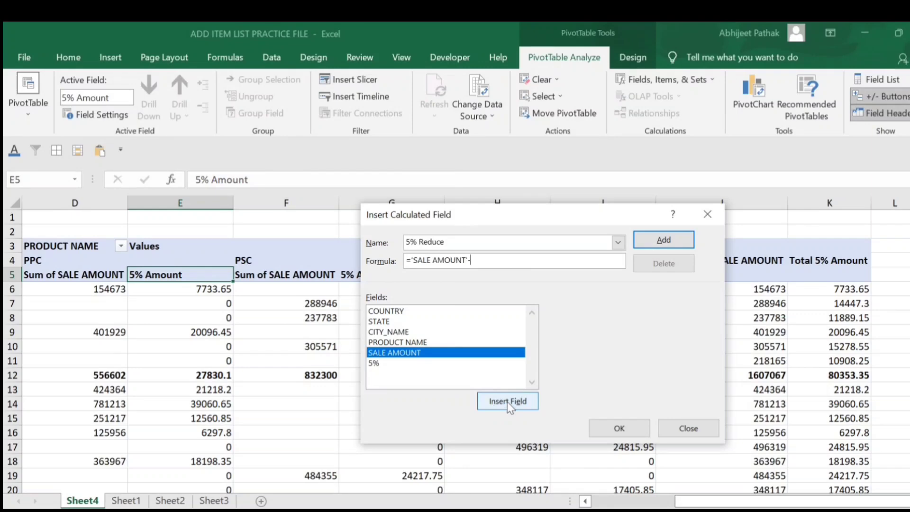
click(378, 364)
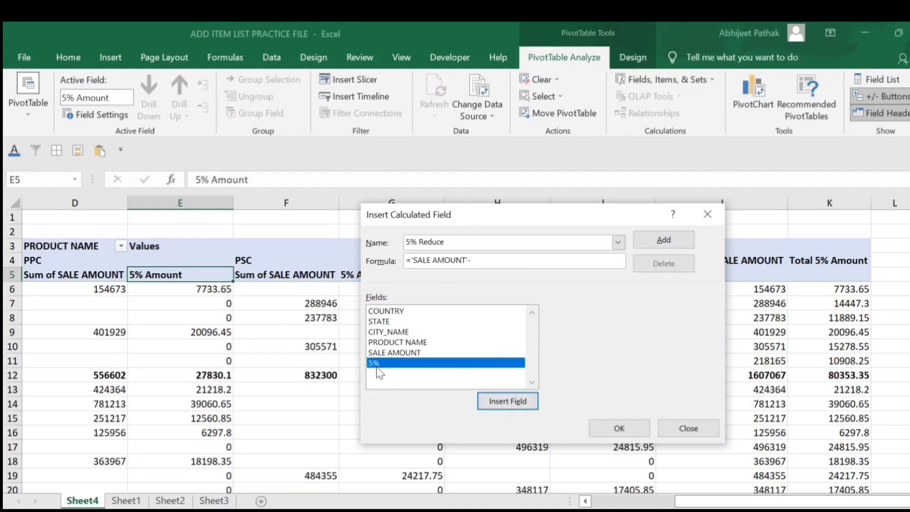
click(507, 401)
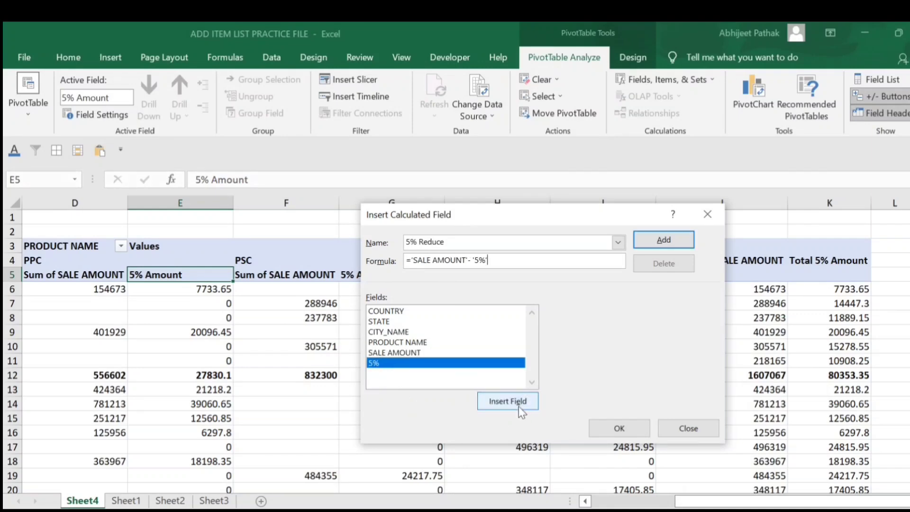
click(614, 431)
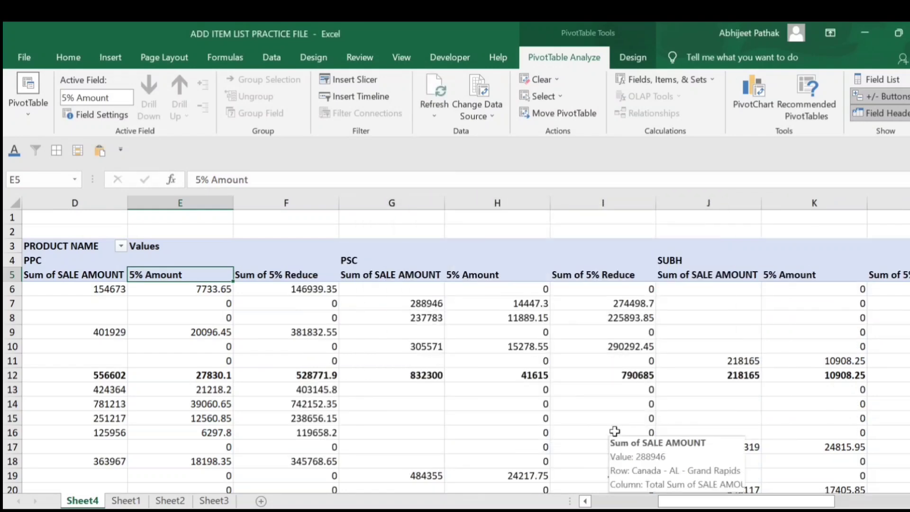
- Rename the Sum of 5% Reduce value field as 5% Reduce Amount
key(Left)
key(Left)
key(Left)
key(Left)
key(Right)
key(Right)
key(Right)
key(Right)
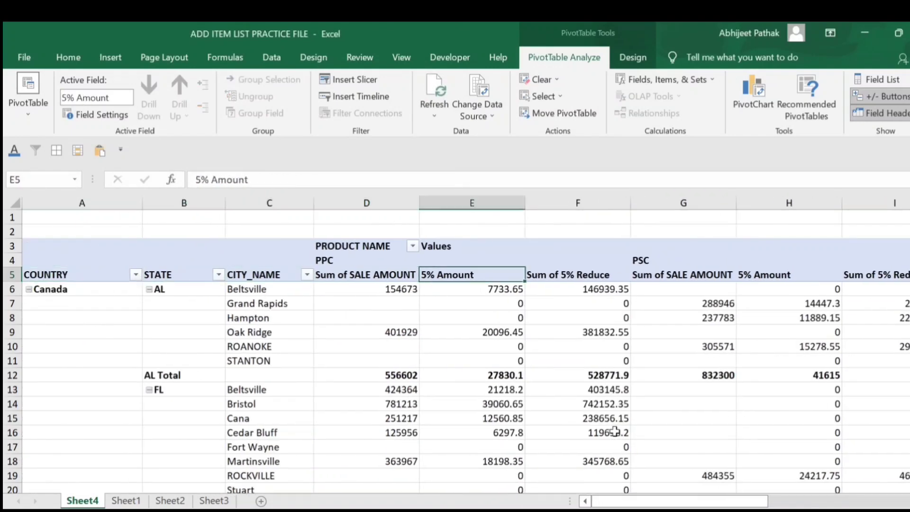
key(Right)
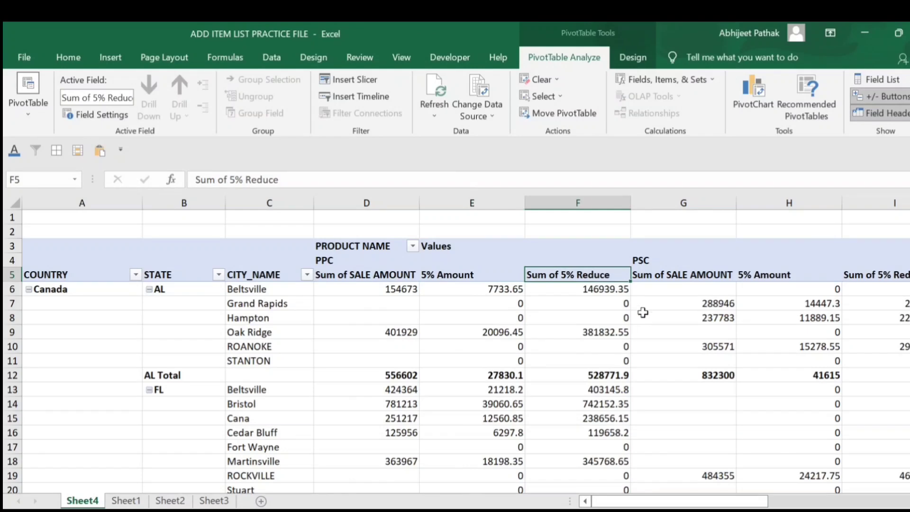
double_click(553, 275)
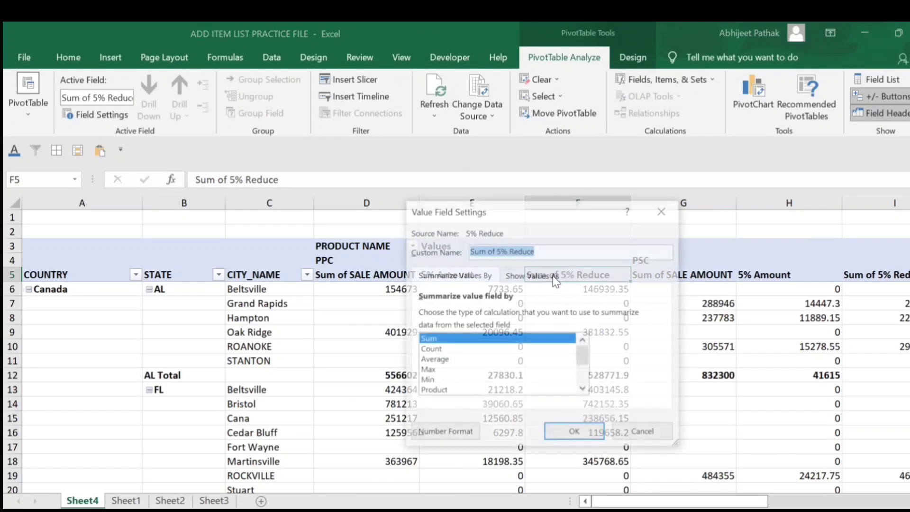
click(498, 250)
key(BackSpace)
key(BackSpace)
key(BackSpace)
key(BackSpace)
key(BackSpace)
key(BackSpace)
key(BackSpace)
key(BackSpace)
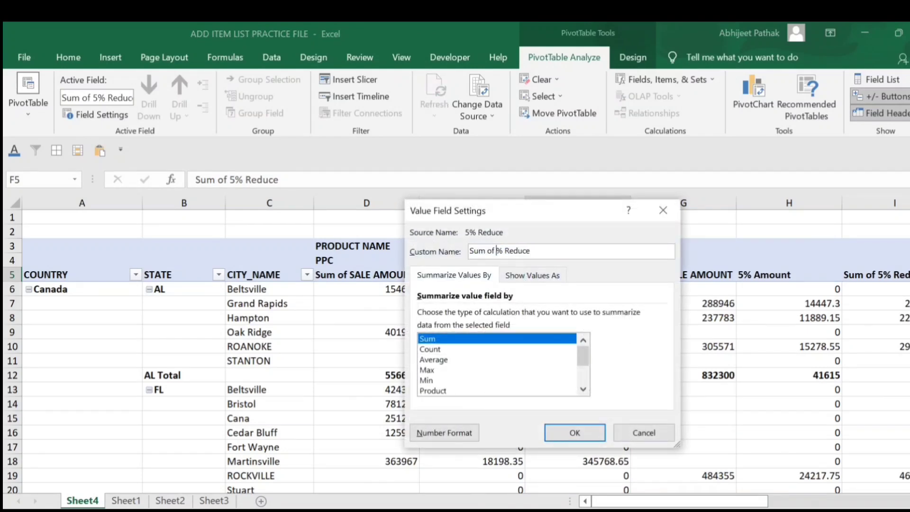
text(5% Reduce Amount)
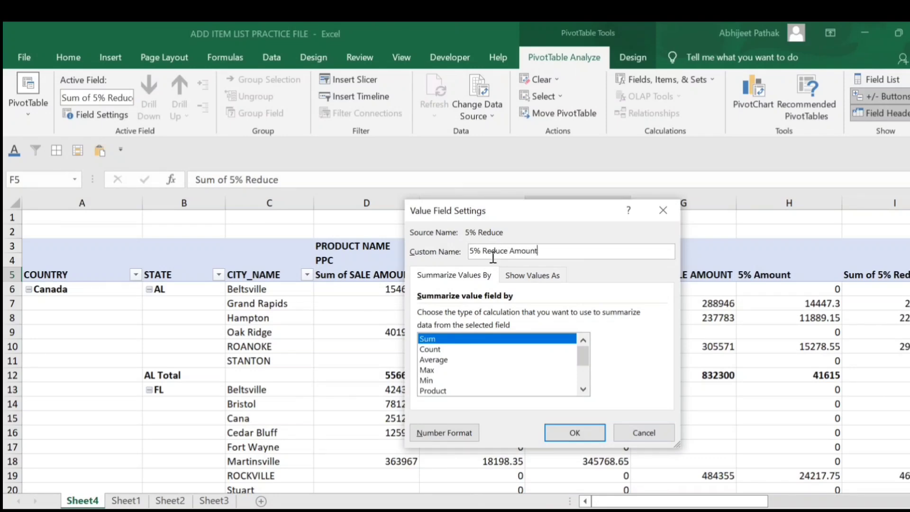
click(577, 432)
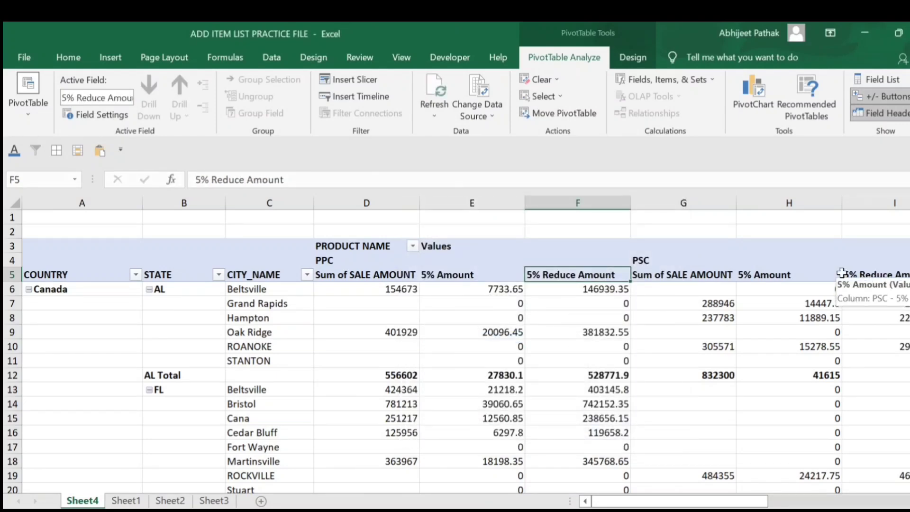
- Compare the PPC sale amount, 5% Amount and 5% Reduce Amount for Beltsville in row 6
key(Left)
key(Left)
key(Down)
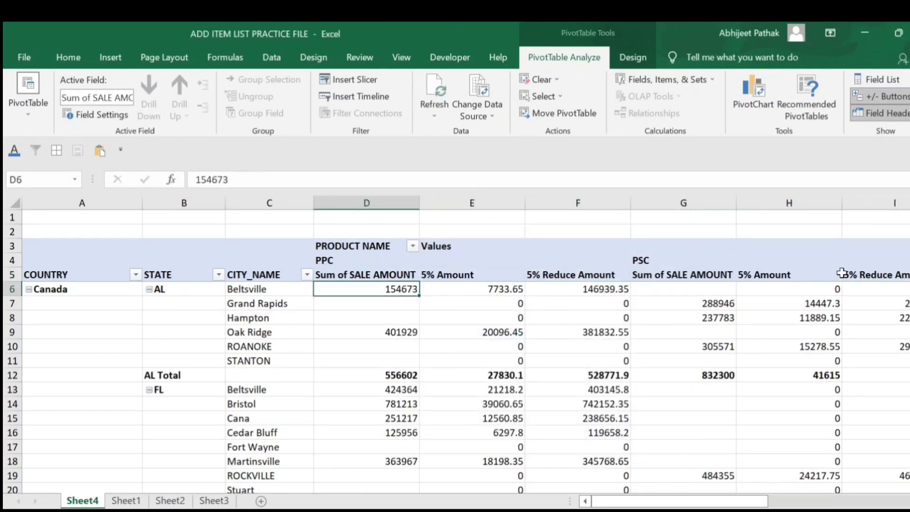
key(Right)
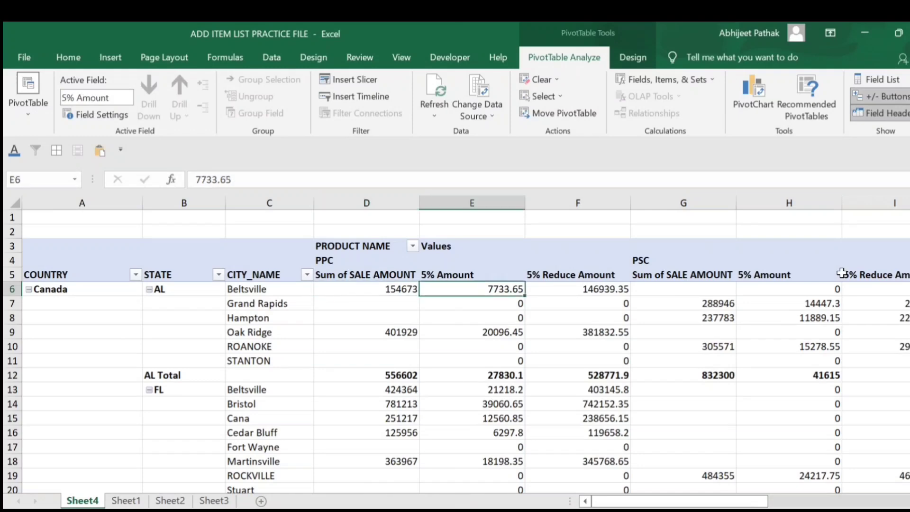
key(Right)
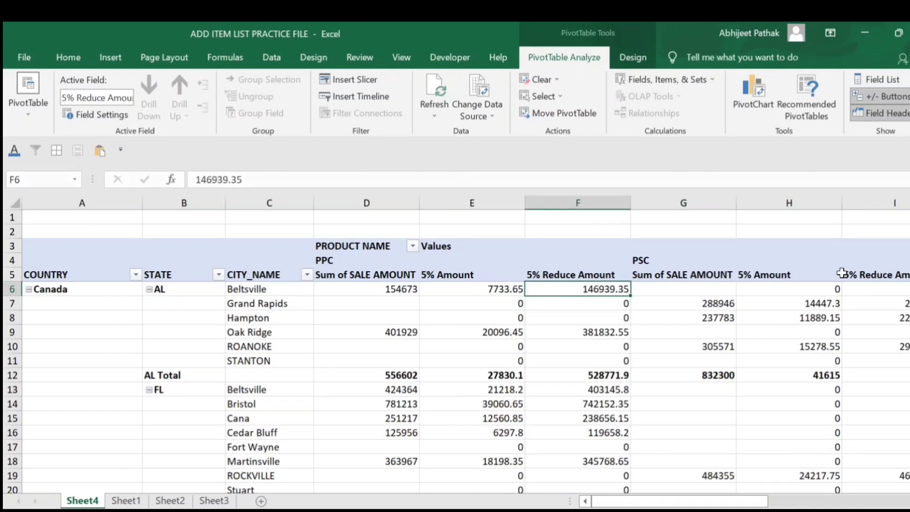
- Review row 6 across the PSC and SUBH columns, then compare its total sale amount, Total 5% Amount and Total 5% Reduce Amount
key(Right)
key(Right)
key(Right)
key(Right)
key(Right)
key(Right)
key(Right)
key(Right)
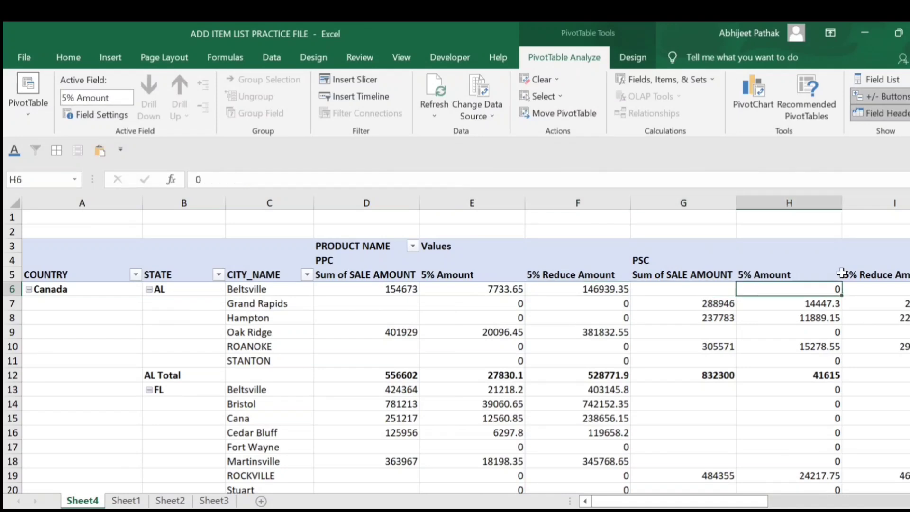
key(Right)
key(Right)
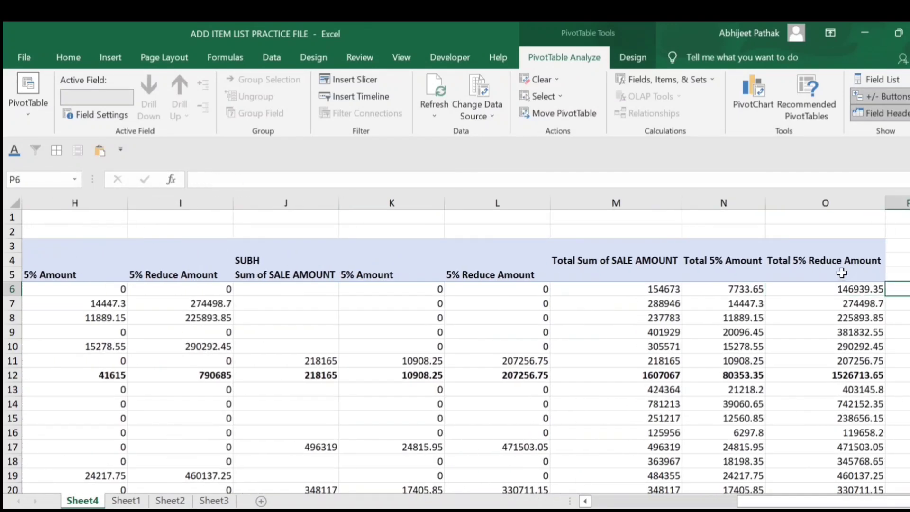
key(Left)
key(Left)
key(Left)
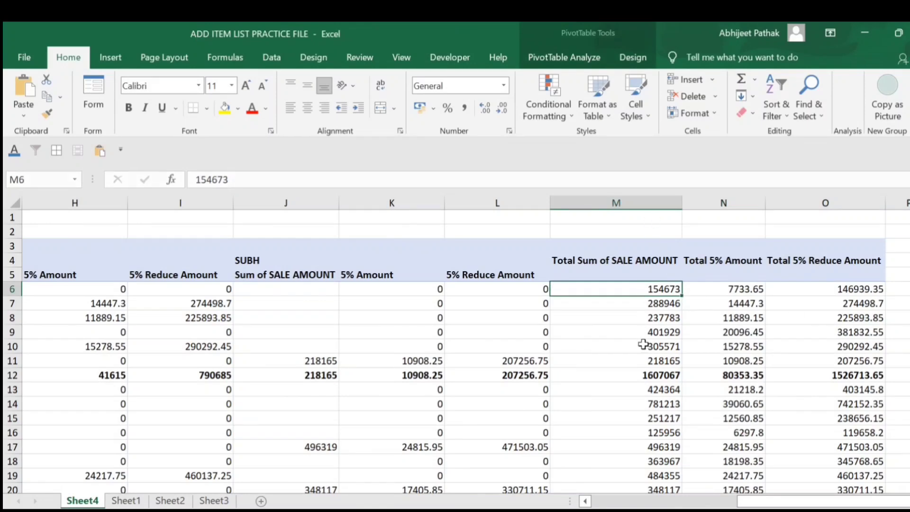
click(733, 288)
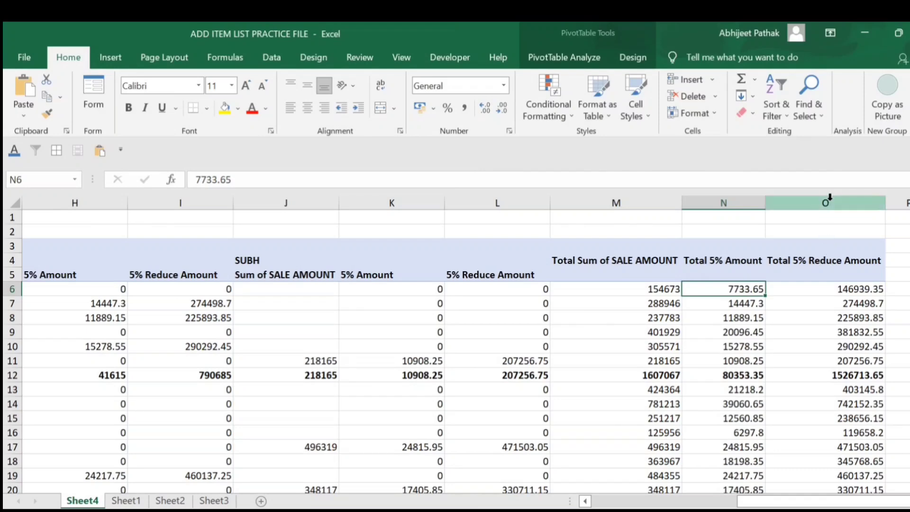
click(834, 199)
click(841, 292)
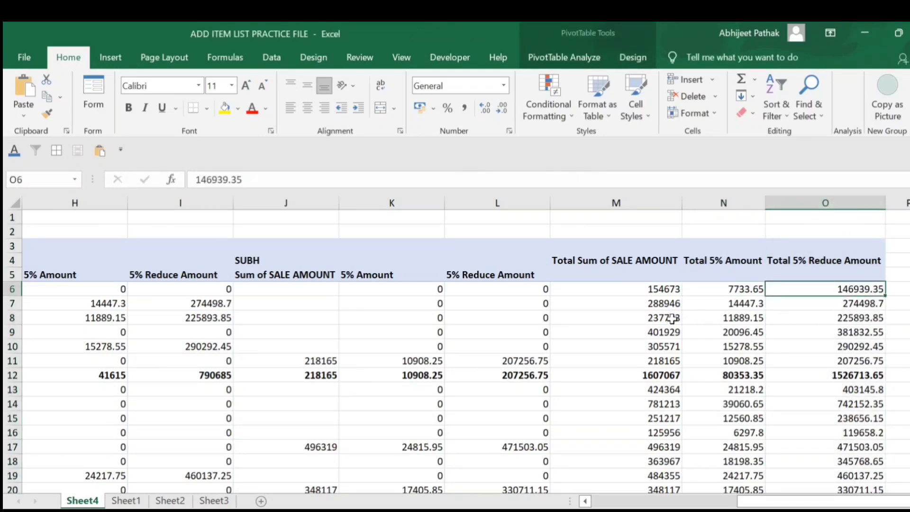
- Collapse the entire COUNTRY field so each country is summarised in a single row
key(Home)
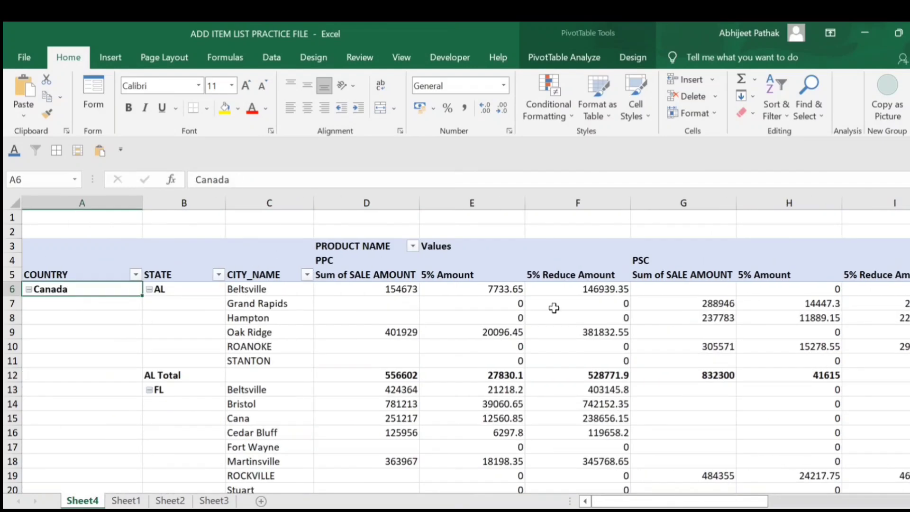
click(576, 58)
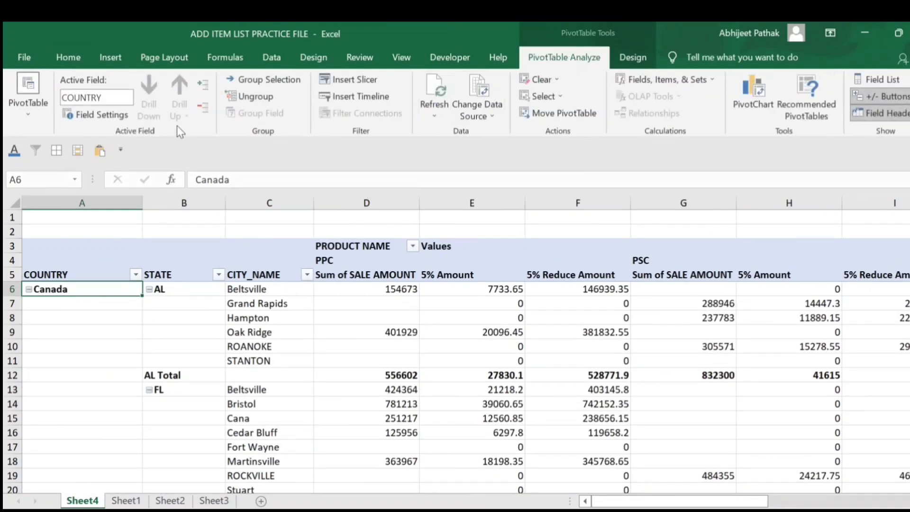
click(201, 107)
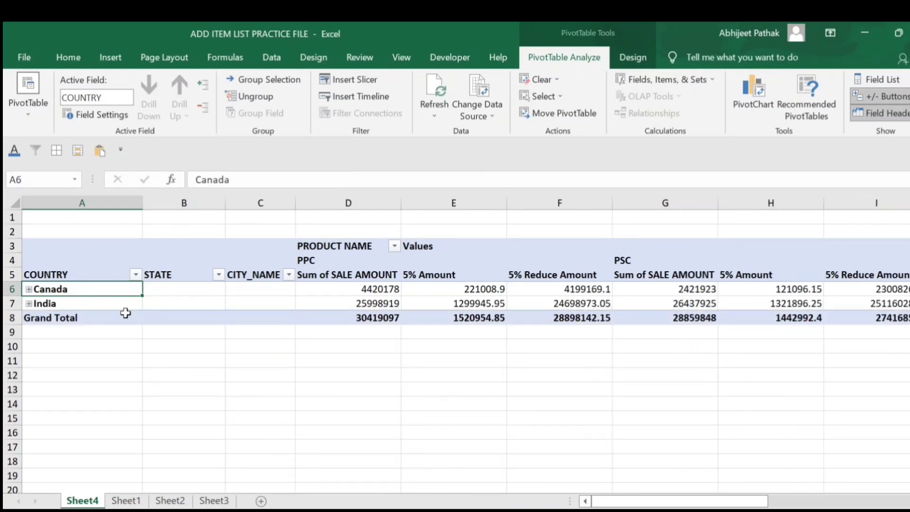
- Review the India row from the PSC columns across to its total sale amount and total 5% values
click(714, 306)
key(Right)
key(Right)
key(Right)
key(Right)
key(Right)
key(Right)
key(Right)
key(Right)
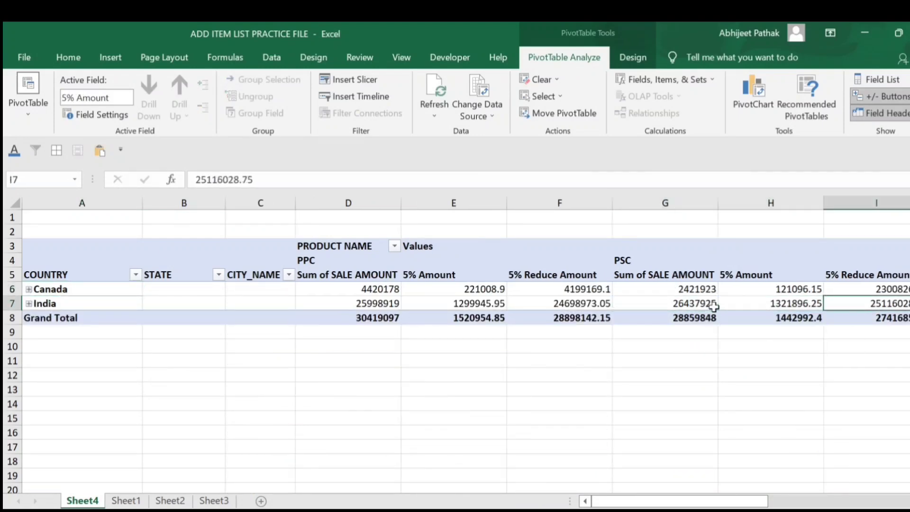
key(Left)
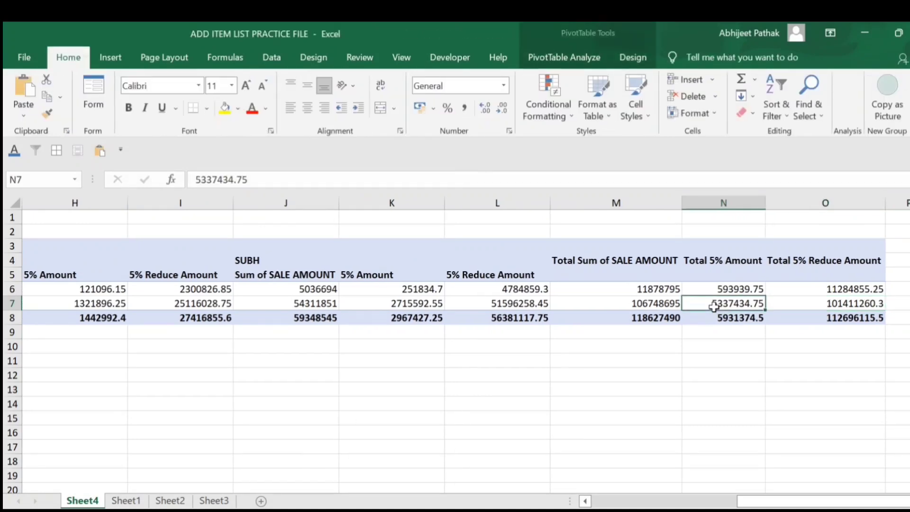
click(654, 299)
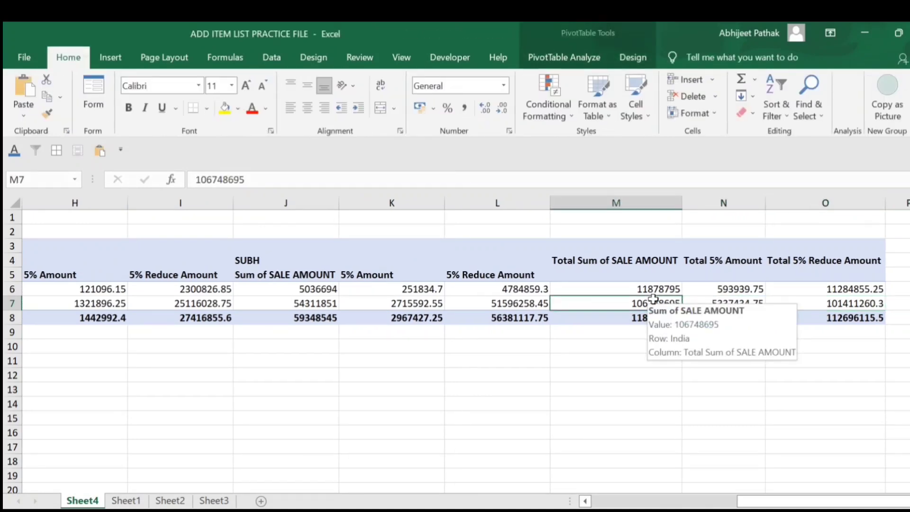
- Compare the Grand Total row's total sale amount, Total 5% Amount and Total 5% Reduce Amount
key(Down)
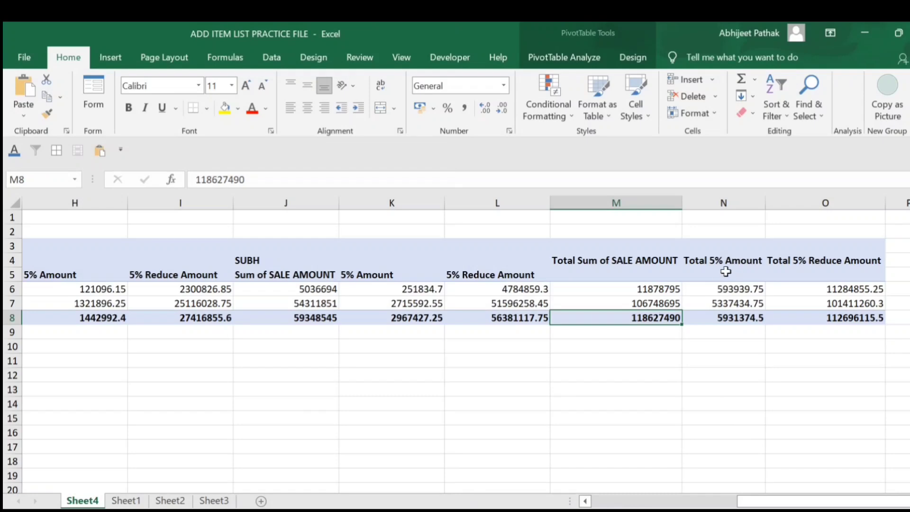
click(730, 321)
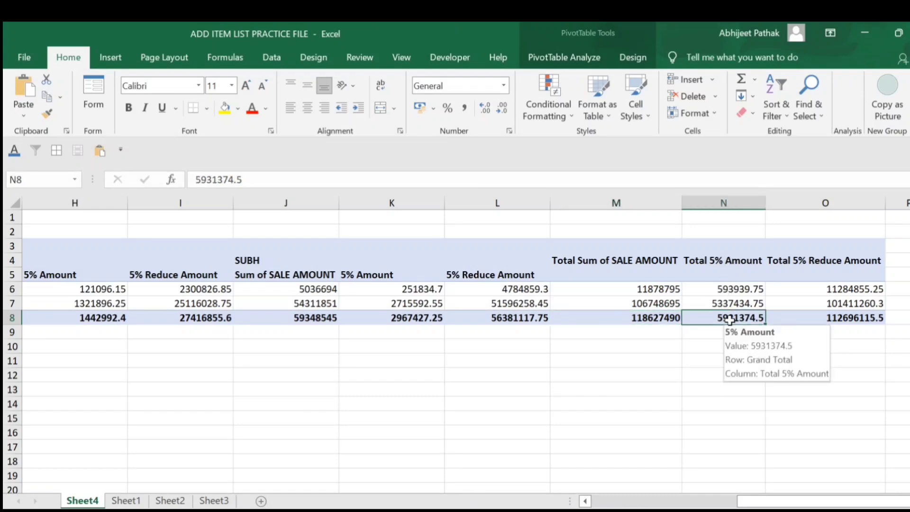
click(848, 320)
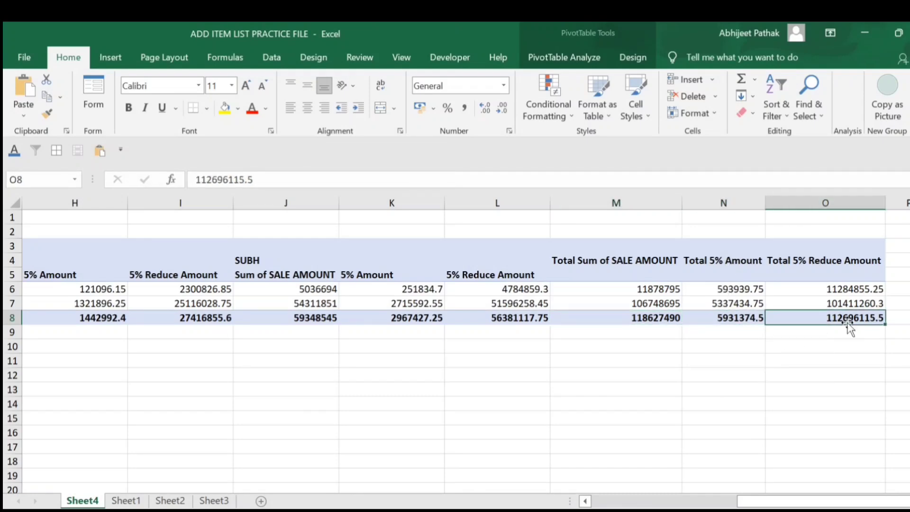
- Undo the collapse of the COUNTRY field in the PivotTable
key(Home)
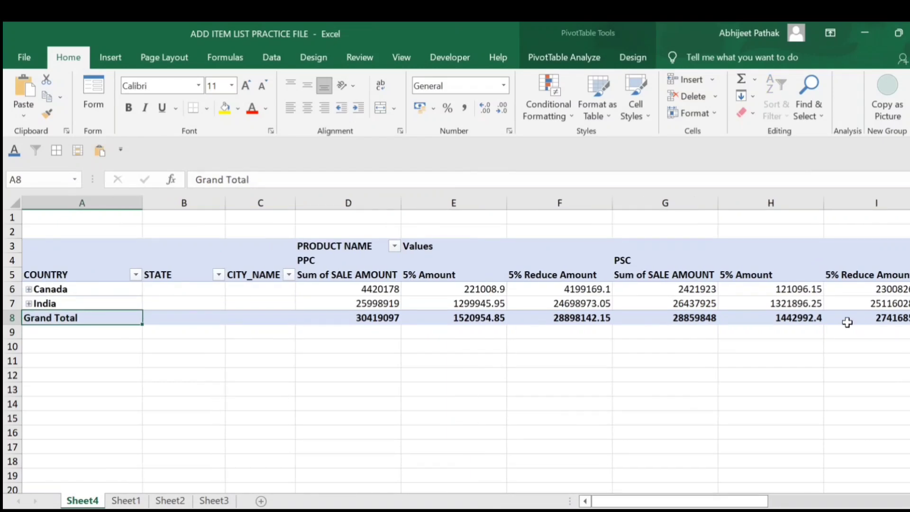
key(ctrl+z)
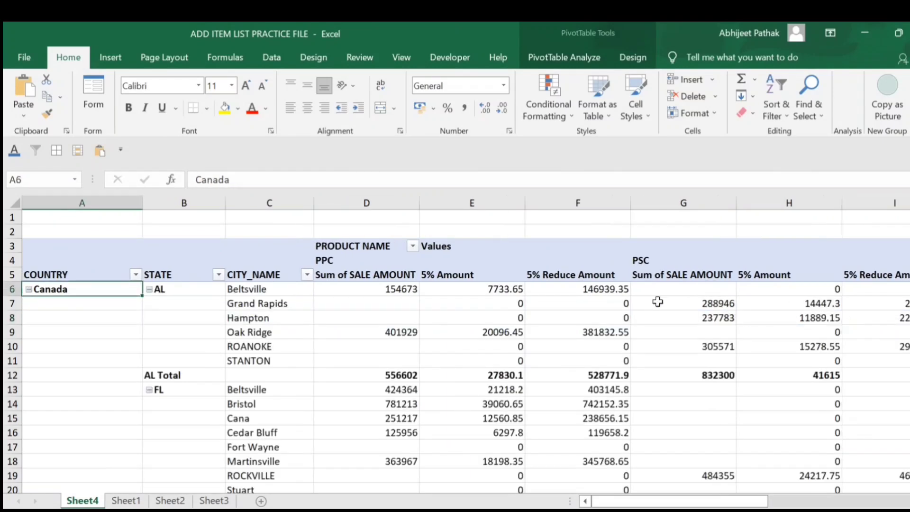
click(460, 293)
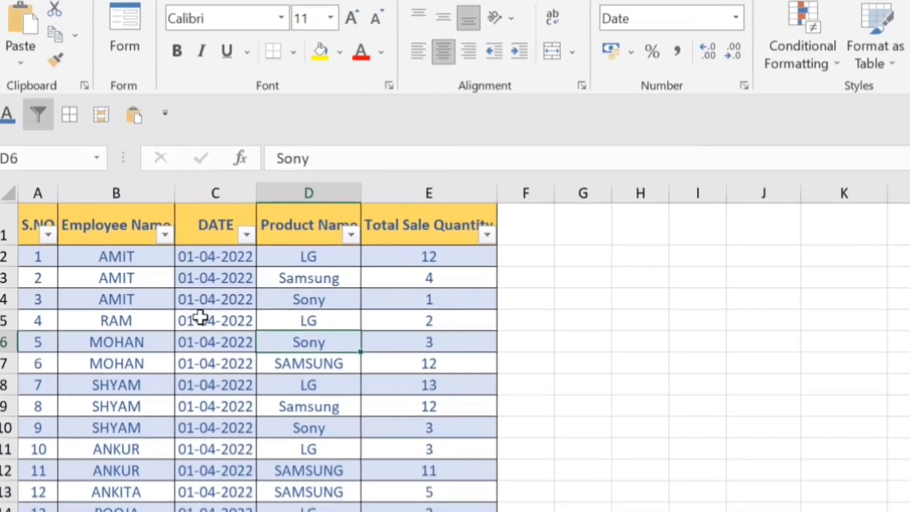
- Switch to the pivot practice file 2 workbook and review the Employee Name, DATE, Product Name and Total Sale Quantity columns on DATA2
click(98, 229)
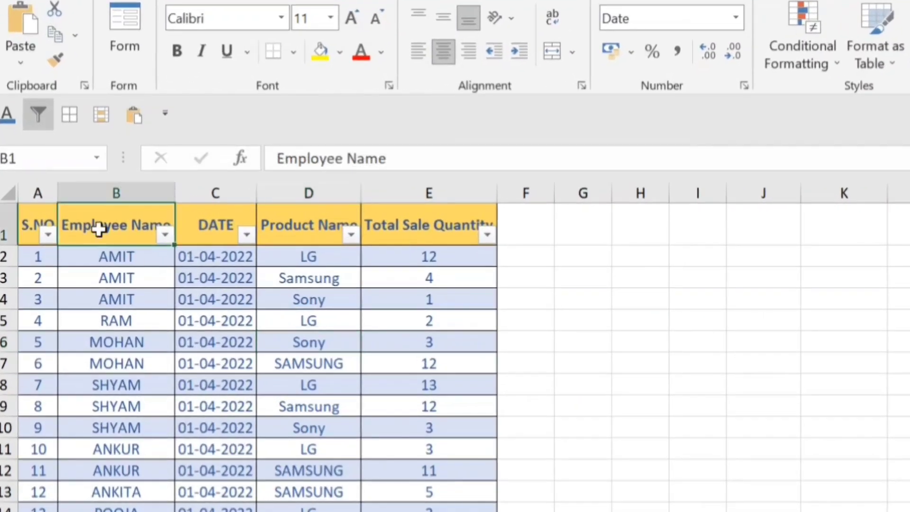
click(122, 192)
click(216, 190)
click(311, 190)
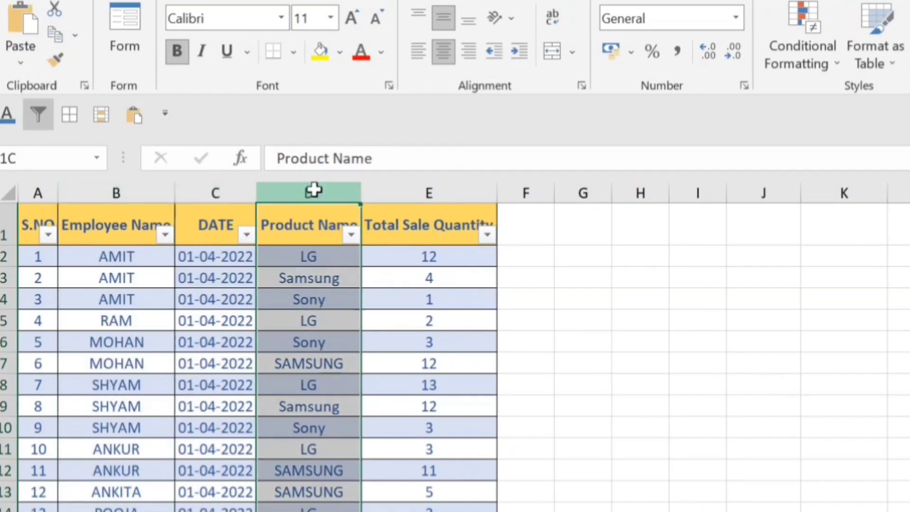
click(448, 184)
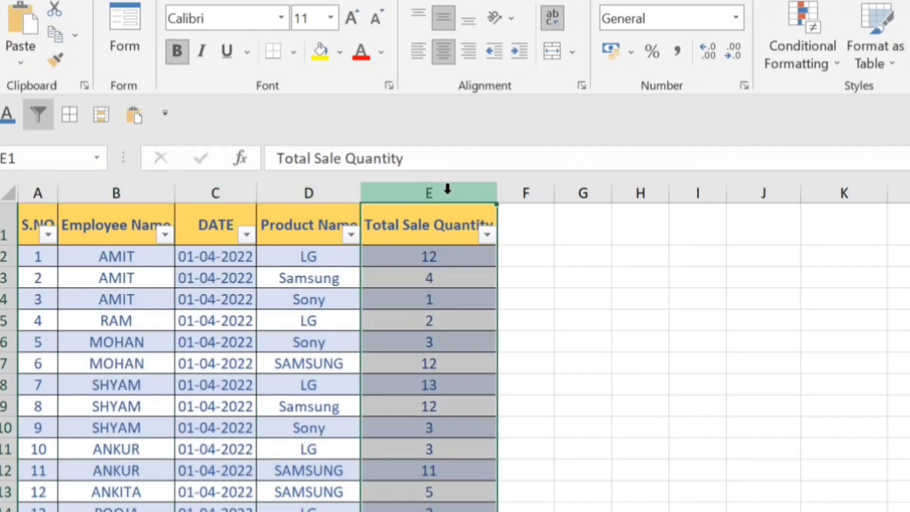
- Insert a PivotTable based on the range DATA2!$A$1:$E$488, placed on a new worksheet
click(125, 226)
click(111, 57)
click(29, 88)
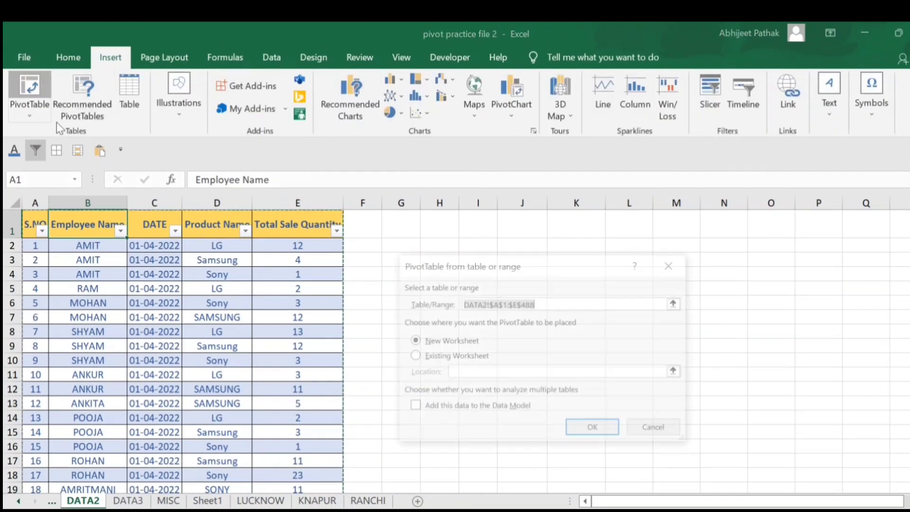
click(591, 427)
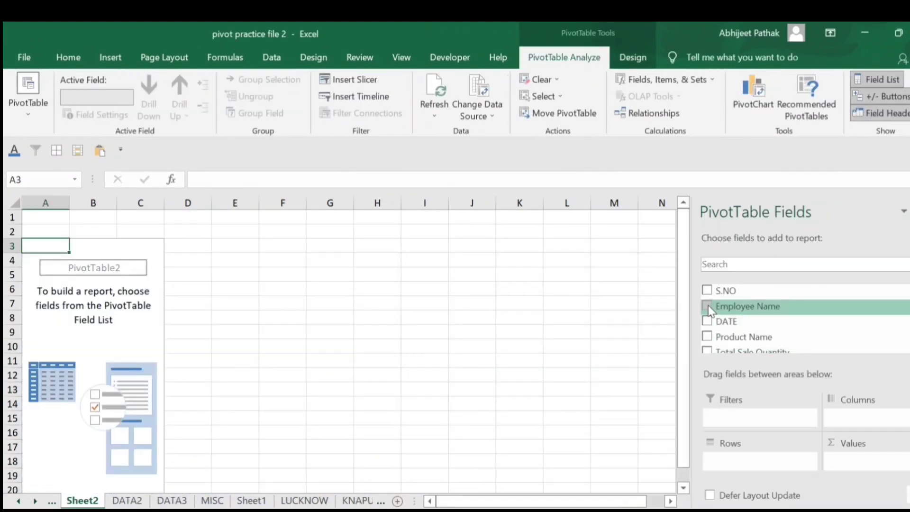
- Lay out the PivotTable with Employee Name in rows, Product Name in columns and Total Sale Quantity in values
click(708, 307)
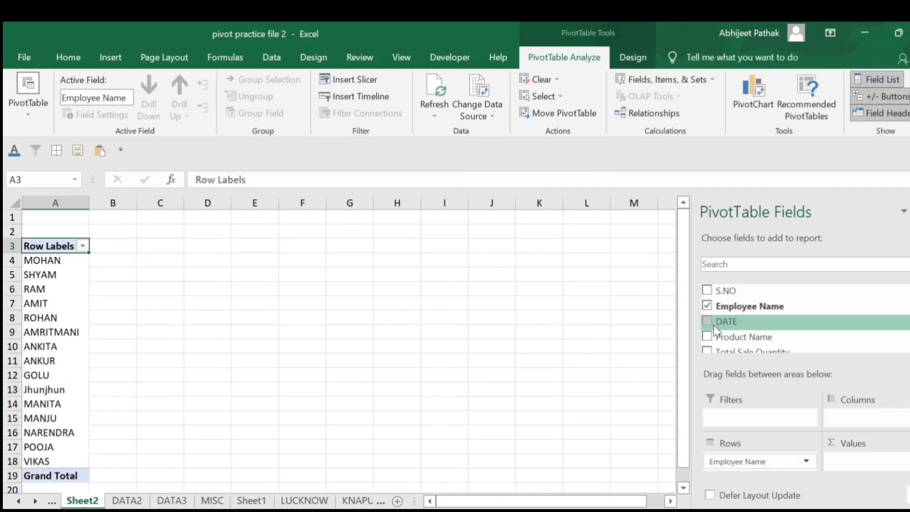
drag(745, 338, 858, 419)
drag(774, 351, 859, 461)
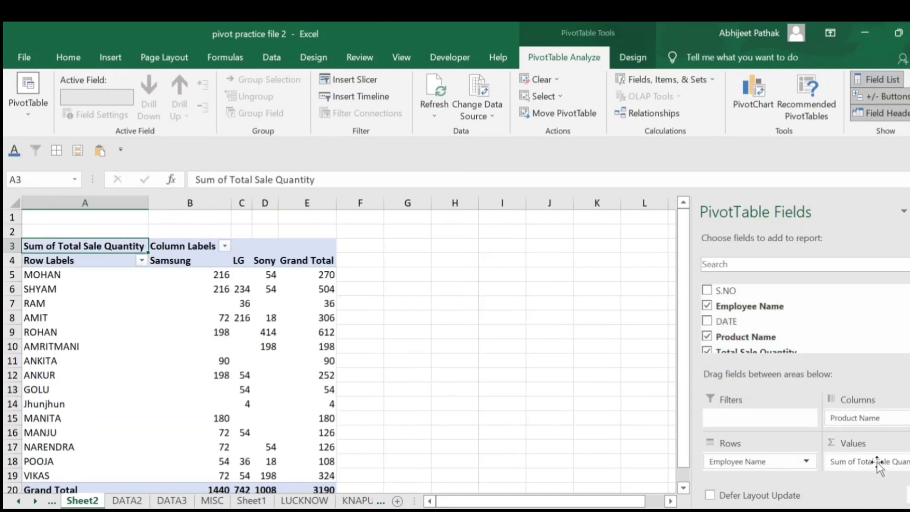
- Compare the availability of Calculated Field and Calculated Item for the product headers and the Sum of Total Sale Quantity header
click(184, 262)
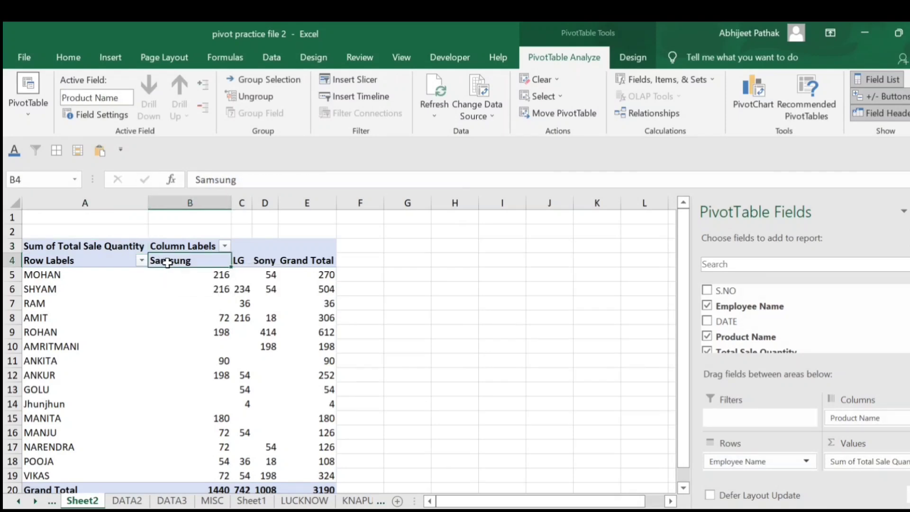
click(661, 80)
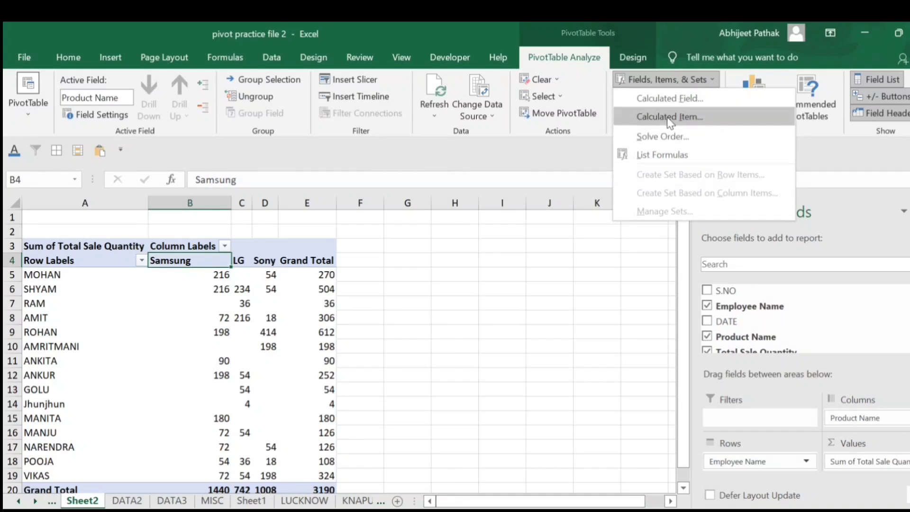
click(112, 243)
click(111, 241)
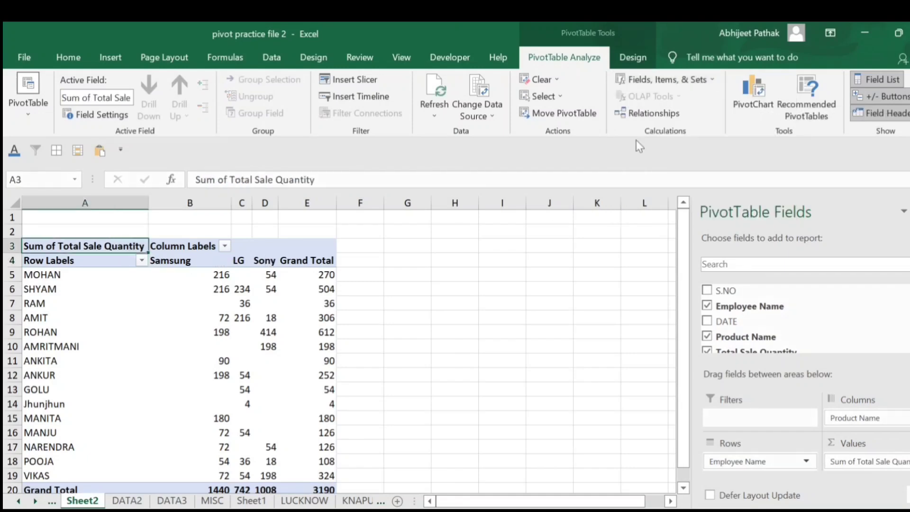
click(664, 79)
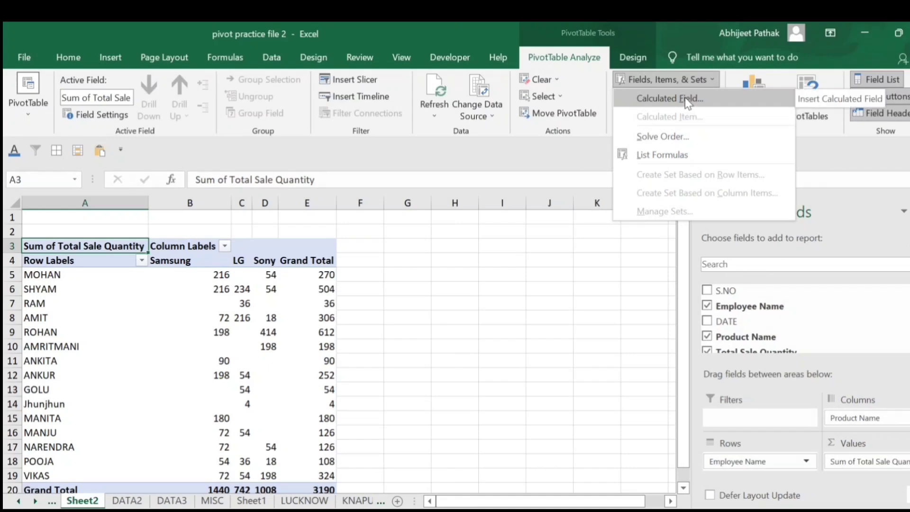
click(169, 265)
click(179, 261)
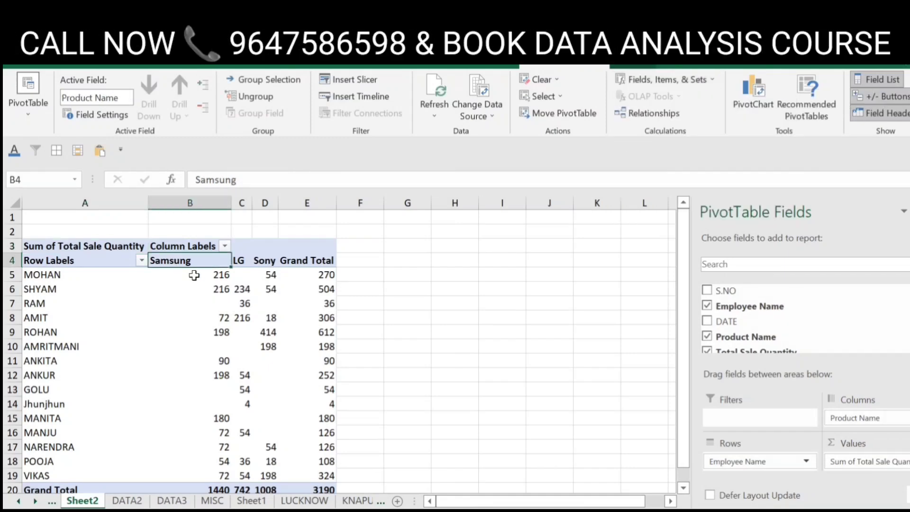
click(239, 261)
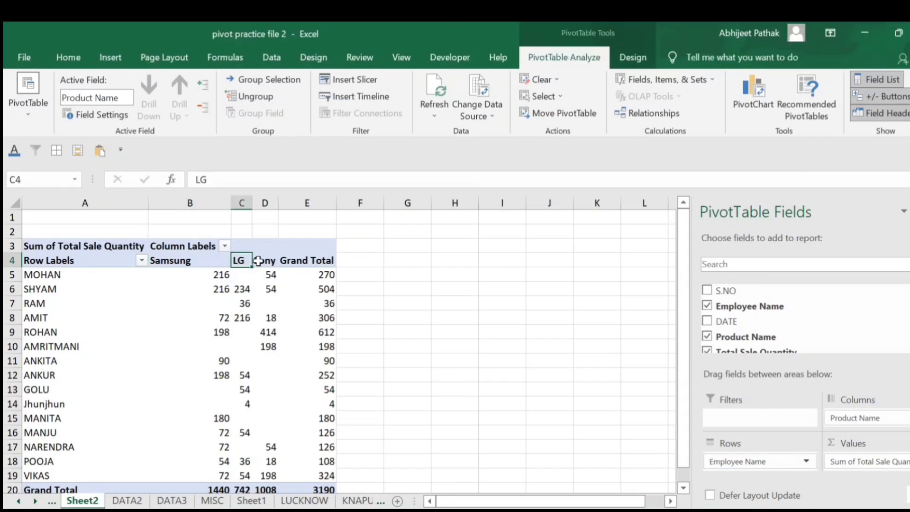
click(258, 262)
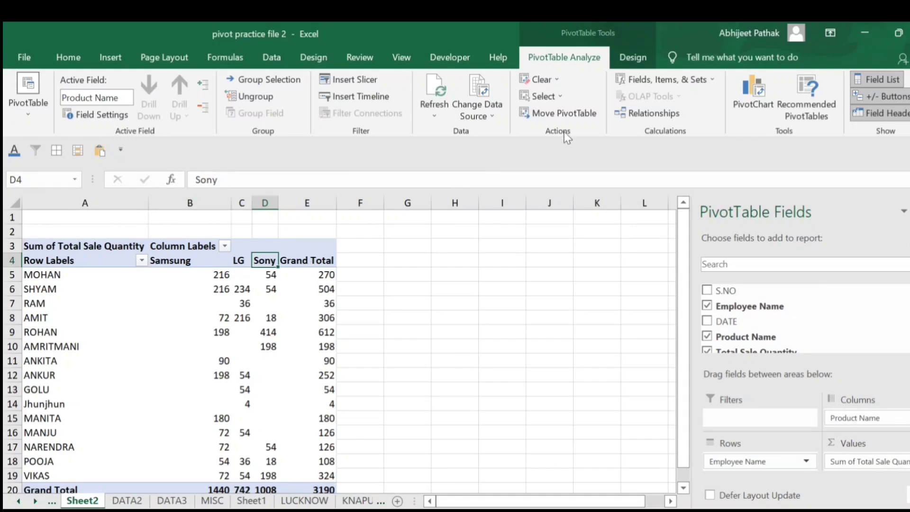
- Start a new calculated field named Remarks for the PivotTable
click(654, 81)
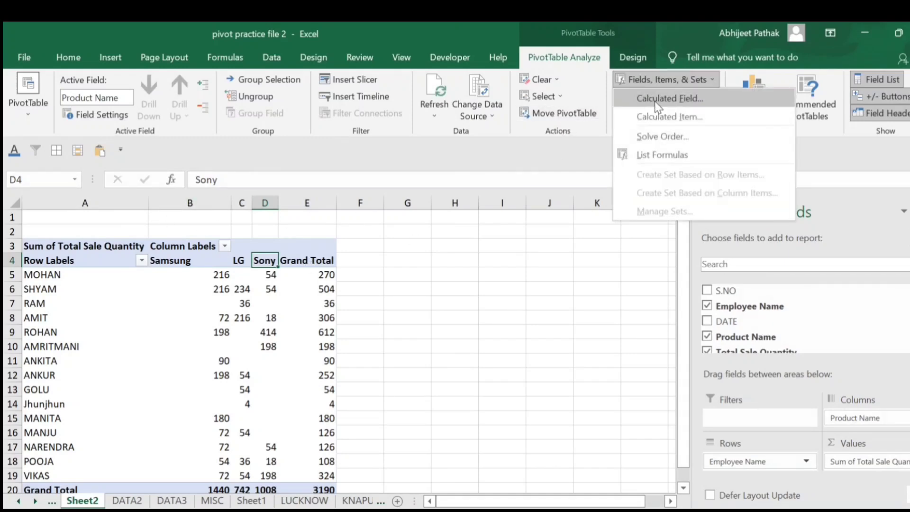
click(657, 100)
drag(474, 220, 562, 215)
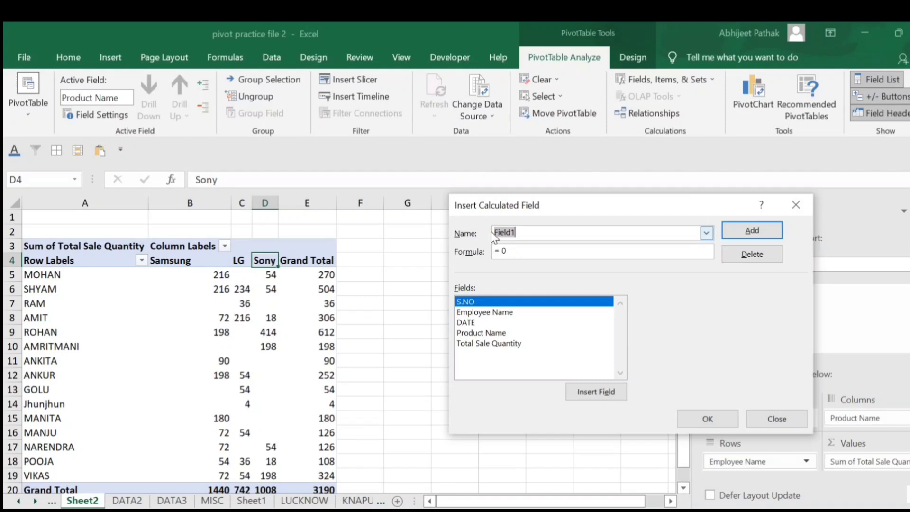
drag(542, 215, 530, 228)
text(R)
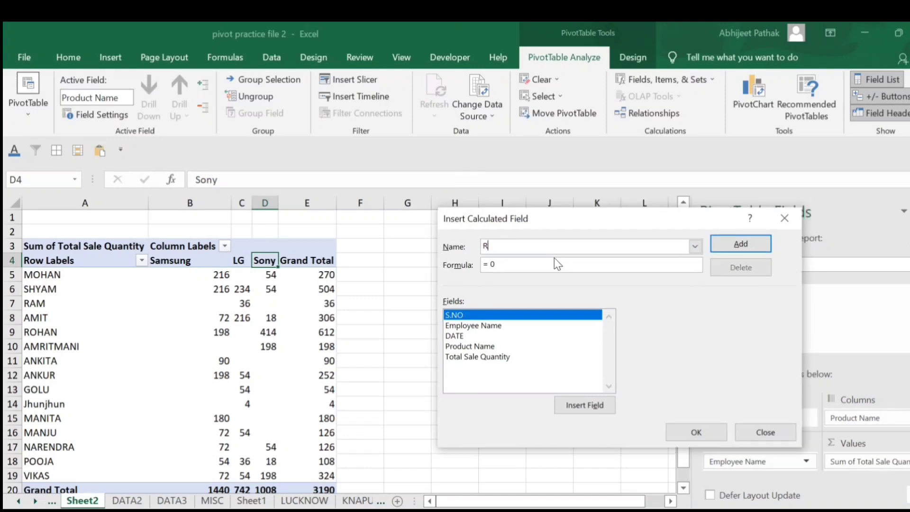
text(emarks)
- Give the Remarks field the formula =if('Total Sale Quantity'>=200,1000,0) and add it to the PivotTable
click(548, 261)
click(481, 360)
click(585, 404)
text(>=200,1000,0))
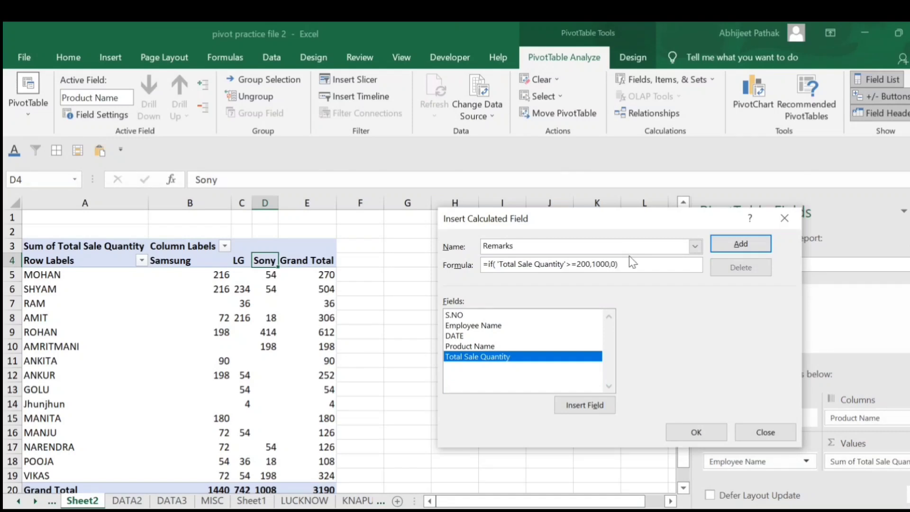
click(741, 244)
click(461, 368)
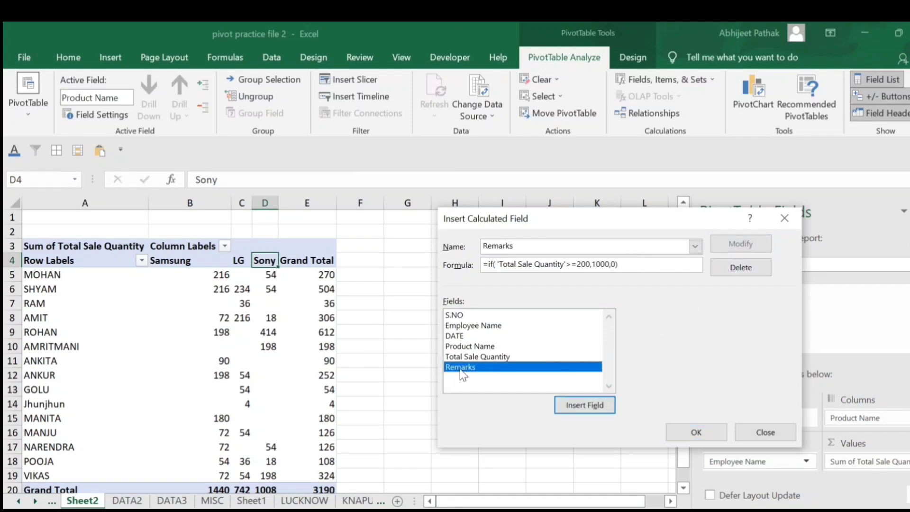
click(686, 436)
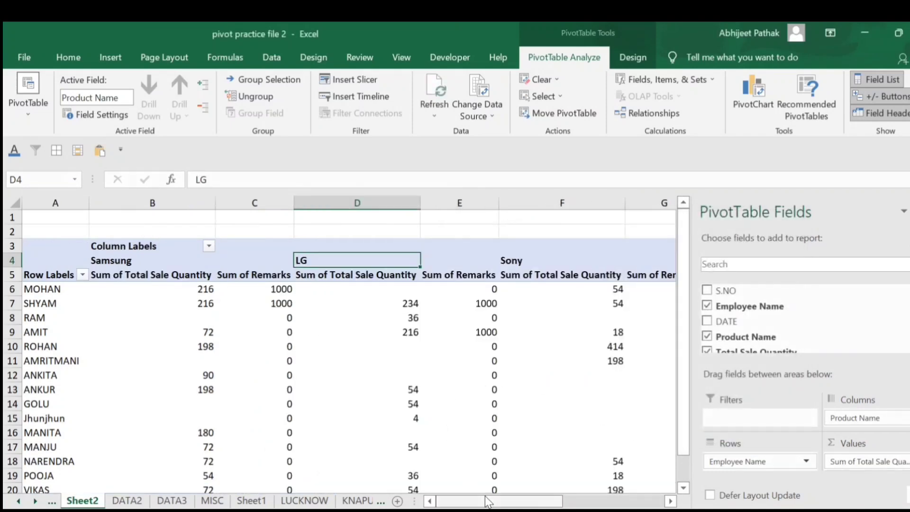
- Review the Sum of Total Sale Quantity and Sum of Remarks columns under Samsung and LG
click(174, 275)
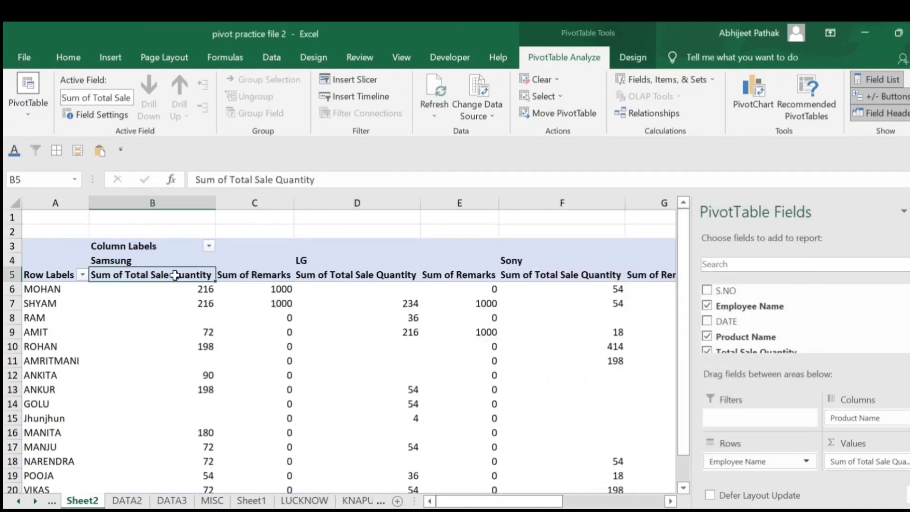
click(230, 278)
click(170, 274)
click(237, 278)
click(343, 276)
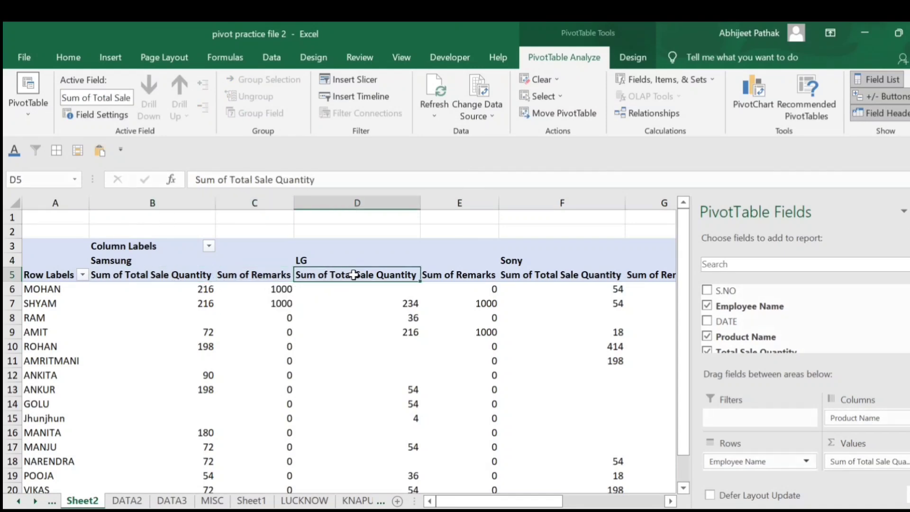
click(459, 276)
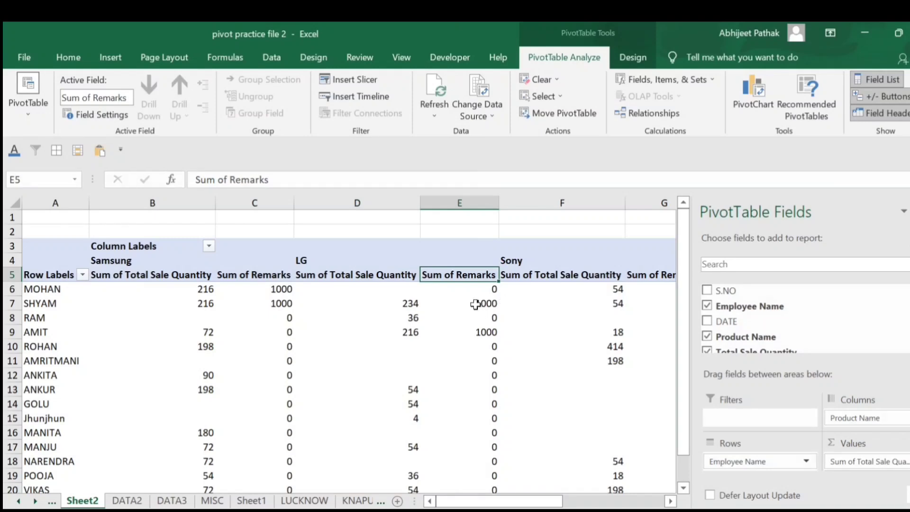
- Compare row 7's sale quantities with its remarks values under LG and Sony
click(480, 304)
click(408, 305)
key(Right)
key(Right)
key(Right)
key(Right)
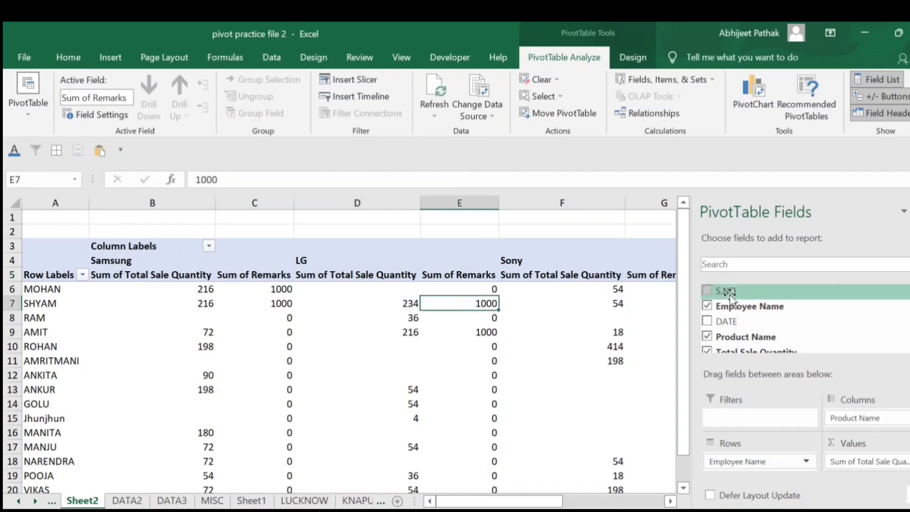
key(Left)
key(Left)
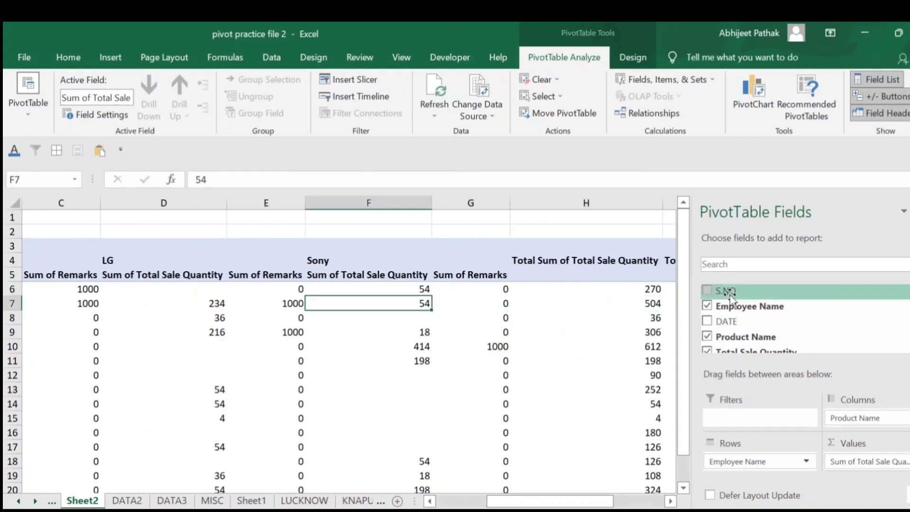
key(Right)
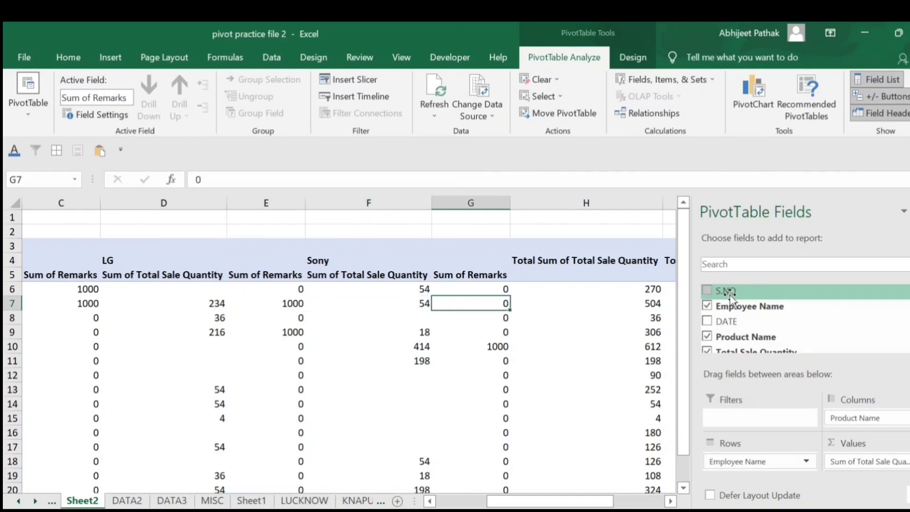
key(Left)
key(Left)
key(Left)
- Examine the Total Sum of Total Sale Quantity and Total Sum of Remarks columns, then return to the Row Labels header
key(Right)
key(Right)
key(Right)
key(Right)
key(Right)
key(Right)
key(Right)
key(Left)
key(Left)
key(Up)
key(Up)
key(Down)
key(Down)
key(Down)
key(Up)
key(Up)
key(Up)
key(Left)
key(Left)
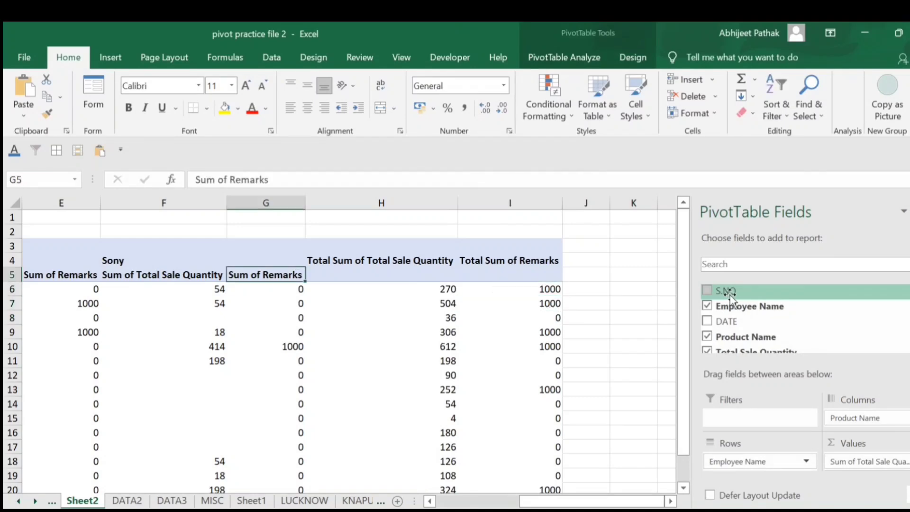
key(Home)
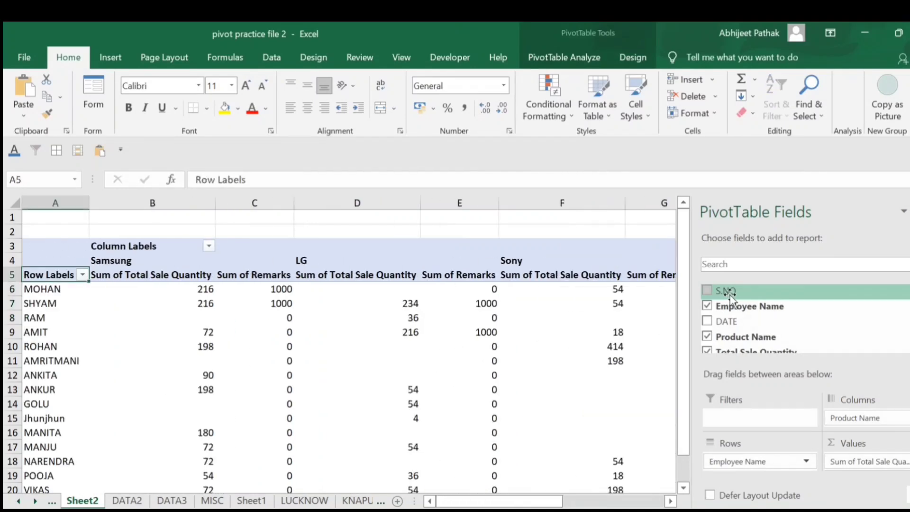
- Delete the PivotTable worksheet Sheet2 permanently
right_click(95, 501)
click(141, 340)
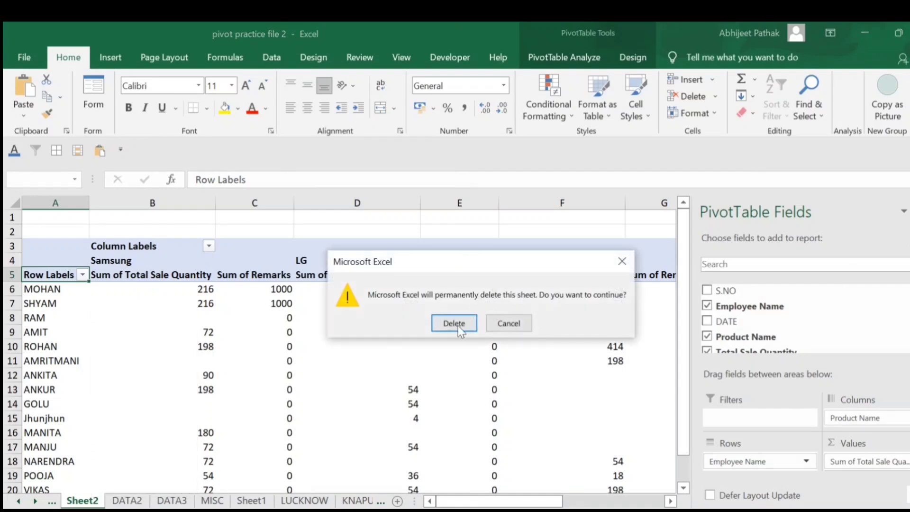
click(469, 319)
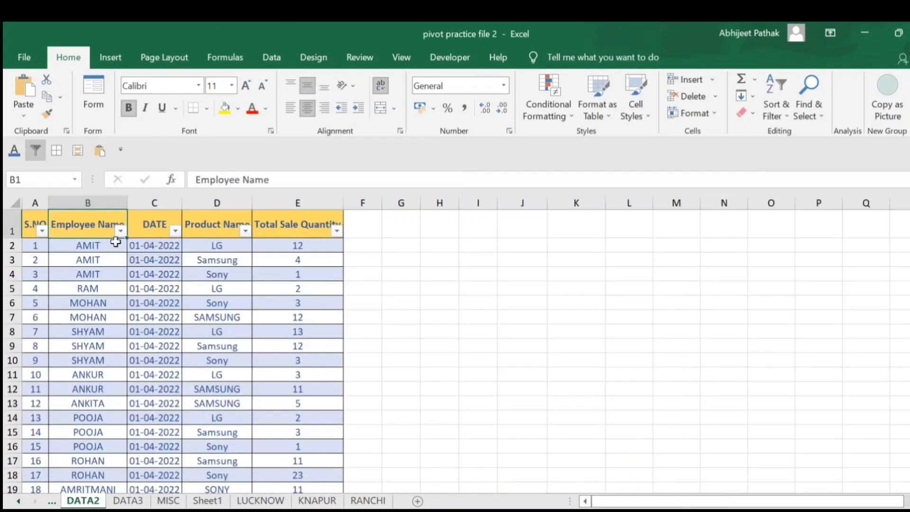
- Create a PivotTable from DATA2!$A$1:$E$488 on a new worksheet and add Employee Name to its rows
click(110, 58)
key(alt+n)
key(v)
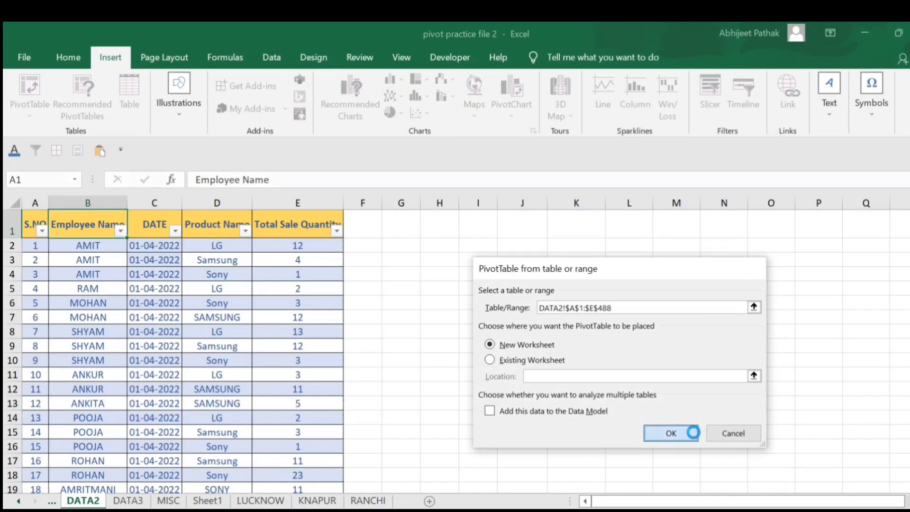
click(670, 433)
click(707, 307)
scroll(747, 336, down, 2)
scroll(750, 332, up, 2)
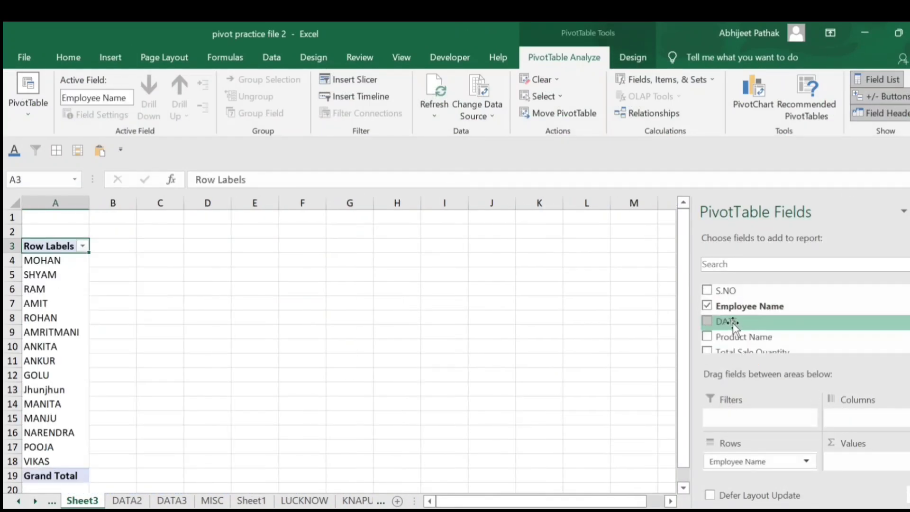
- Add Product Name to the rows and Total Sale Quantity to the values, with the report in tabular form
click(707, 337)
drag(756, 350, 849, 466)
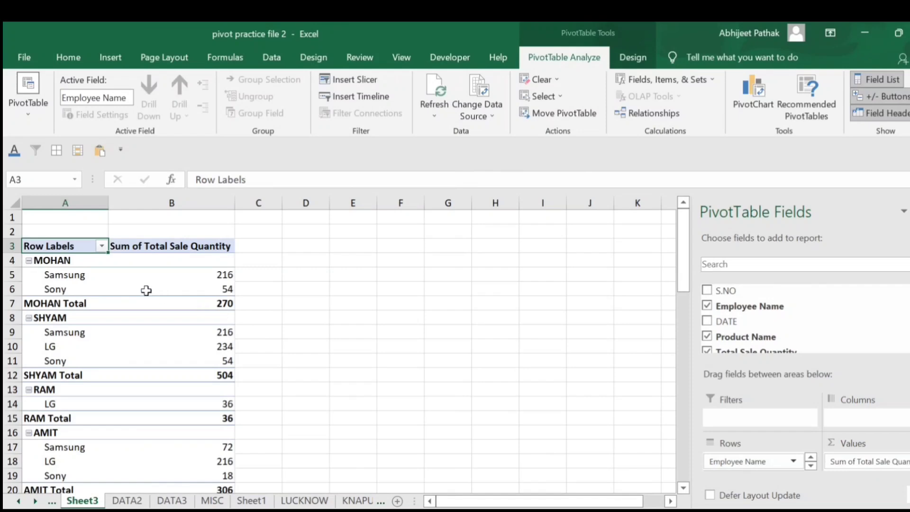
click(633, 57)
click(117, 121)
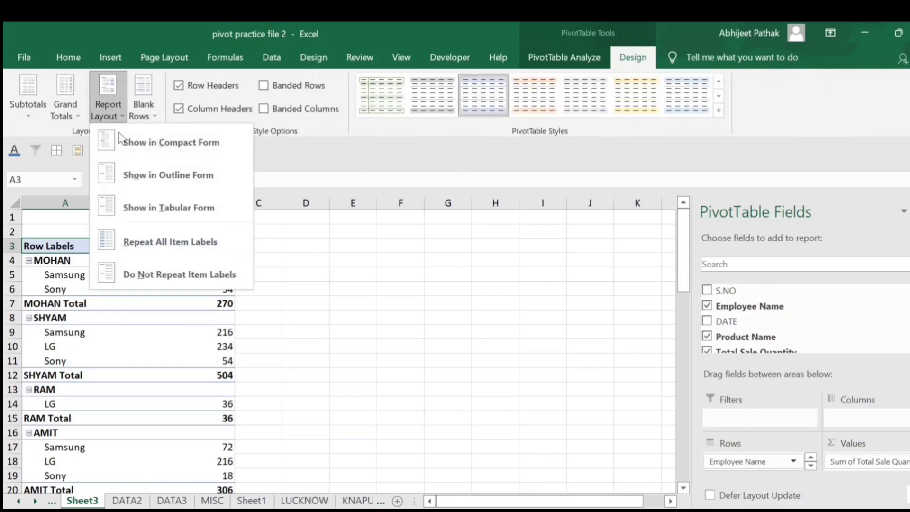
click(164, 207)
click(159, 262)
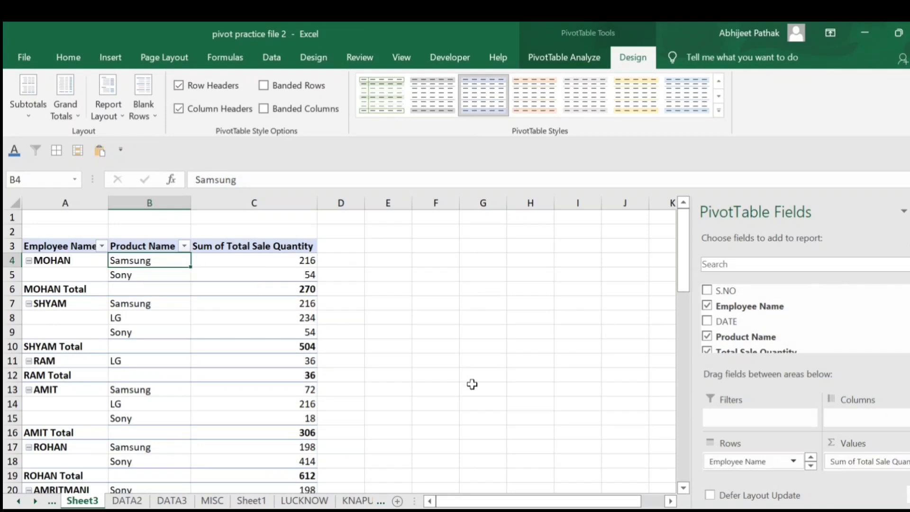
- Start a new calculated field for the PivotTable and name it REMARKS
click(247, 247)
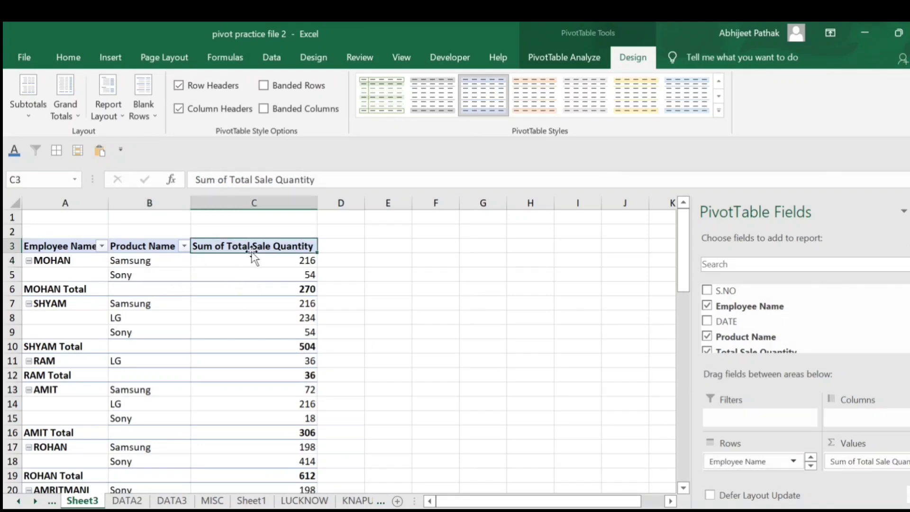
click(109, 57)
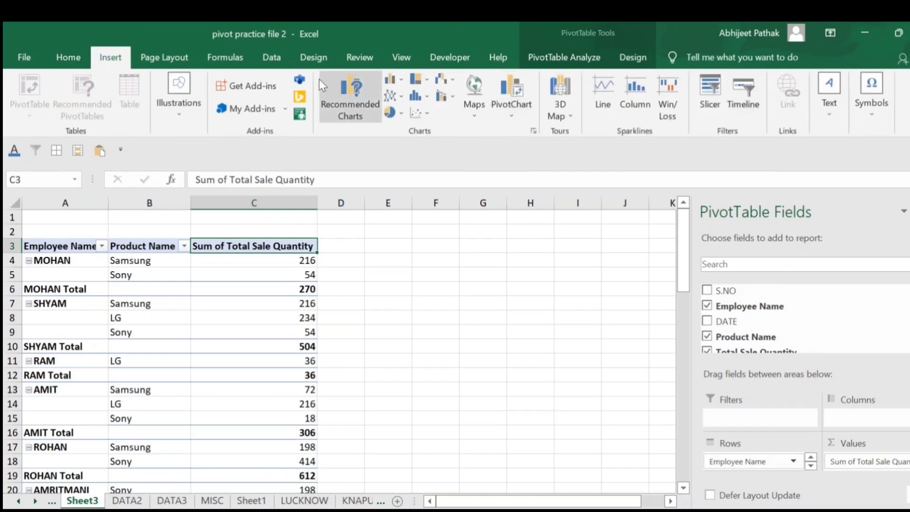
click(532, 57)
click(664, 80)
click(683, 98)
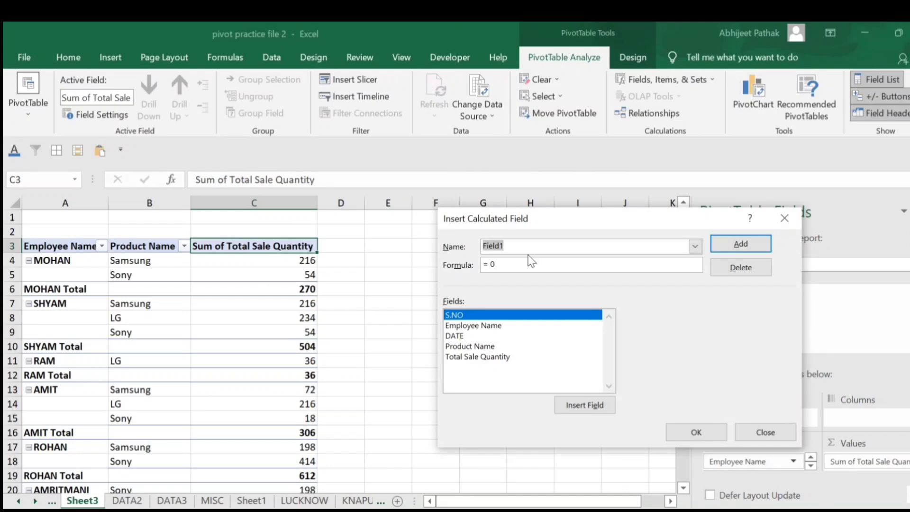
text(r)
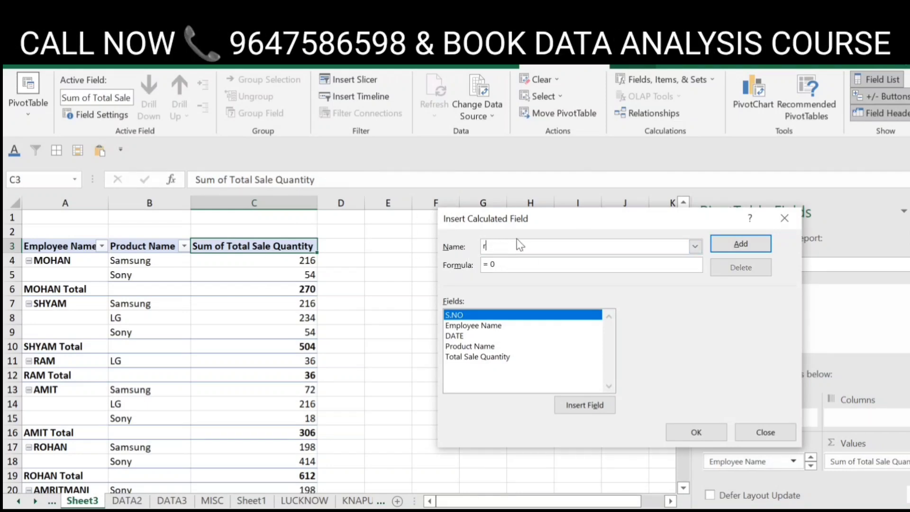
text(EMARKS)
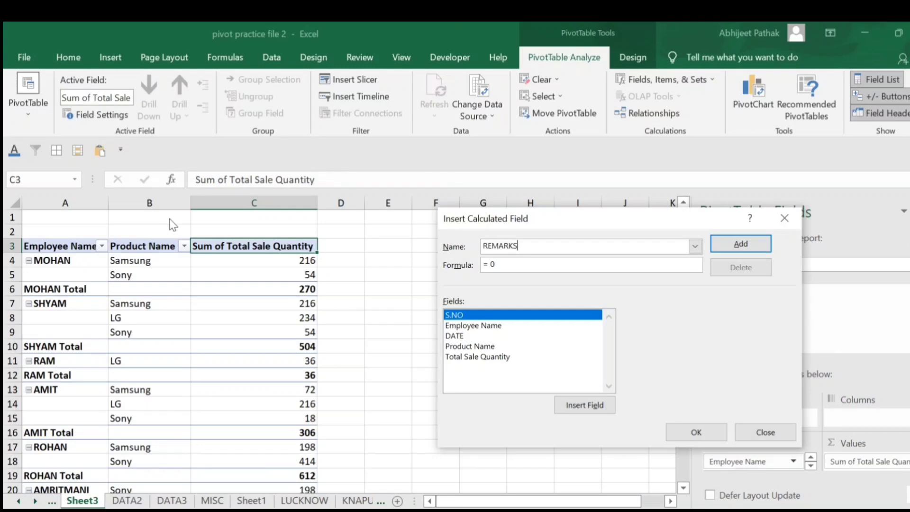
- Give REMARKS the formula =IF('Total Sale Quantity'>=200,1000,0) and add it to the PivotTable
click(527, 271)
key(BackSpace)
key(BackSpace)
key(BackSpace)
click(492, 356)
click(579, 404)
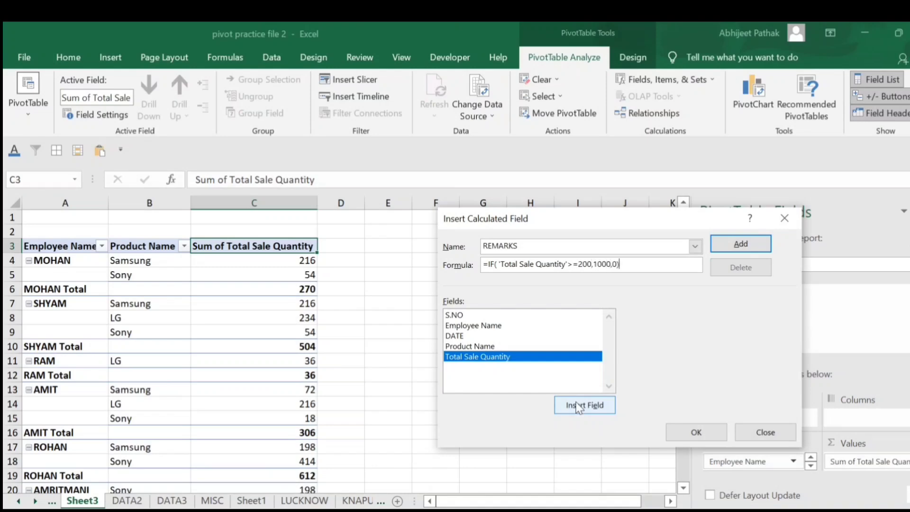
click(722, 247)
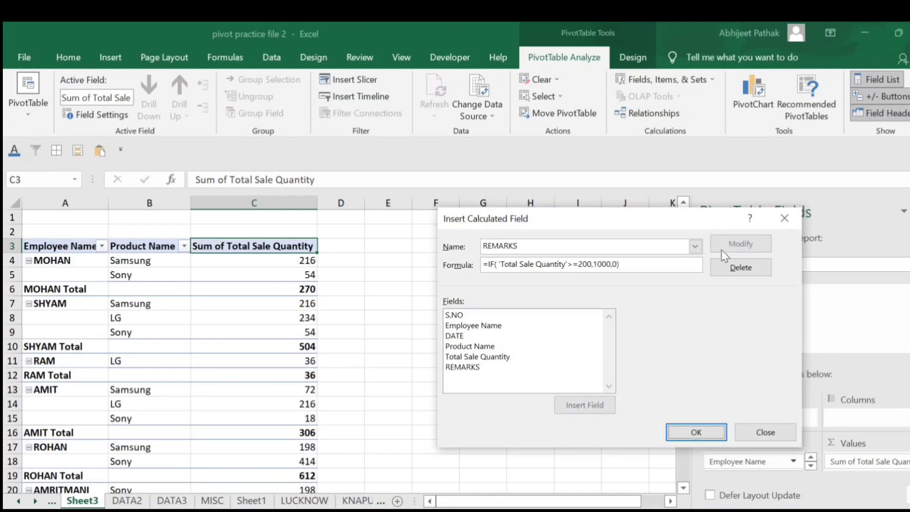
click(695, 432)
- Compare each employee's product sale quantities with the Sum of REMARKS values and totals
click(304, 265)
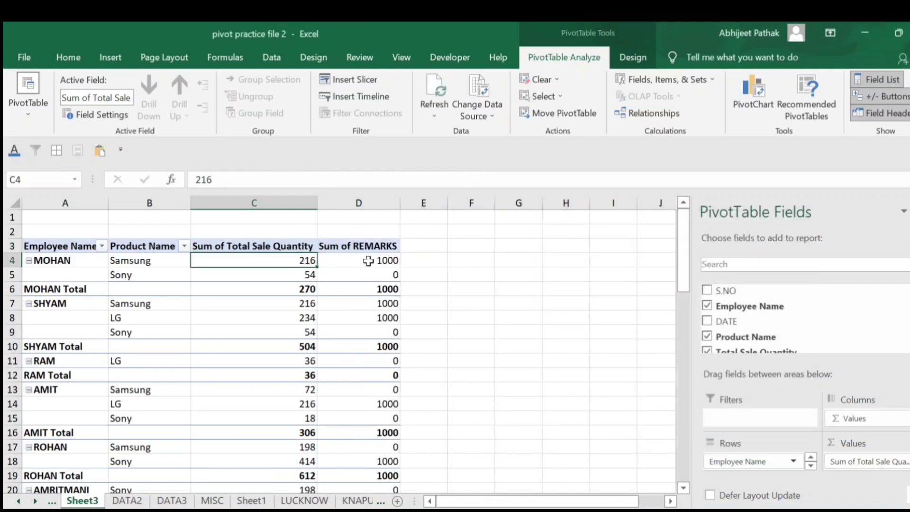
click(368, 260)
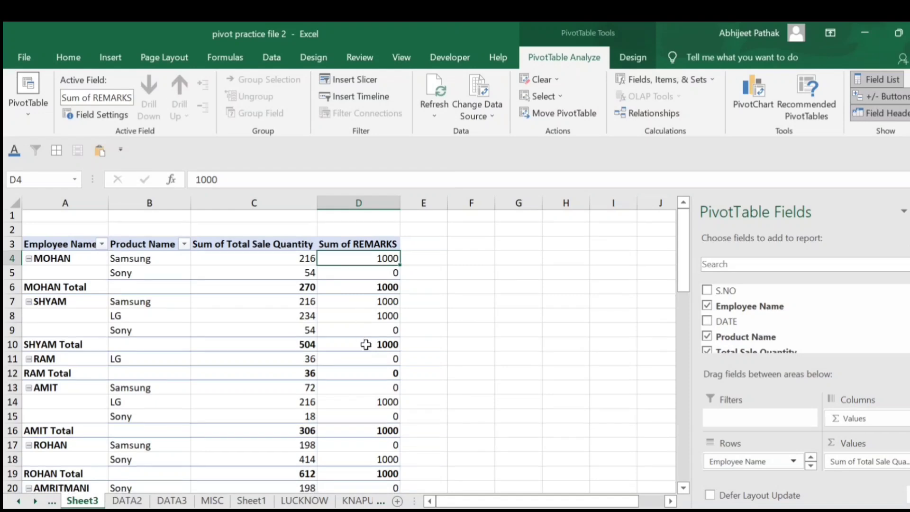
scroll(366, 346, down, 3)
scroll(368, 365, down, 4)
scroll(369, 364, up, 7)
click(149, 260)
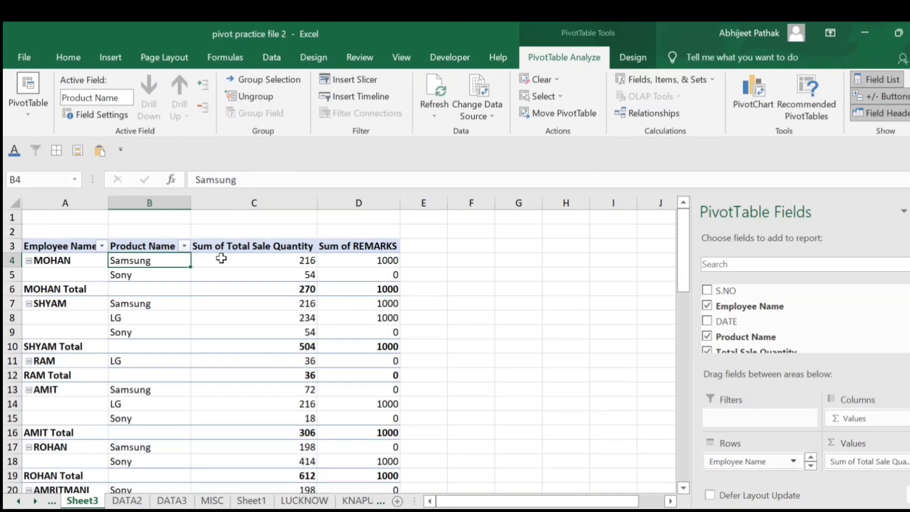
mouse_move(235, 259)
mouse_move(354, 340)
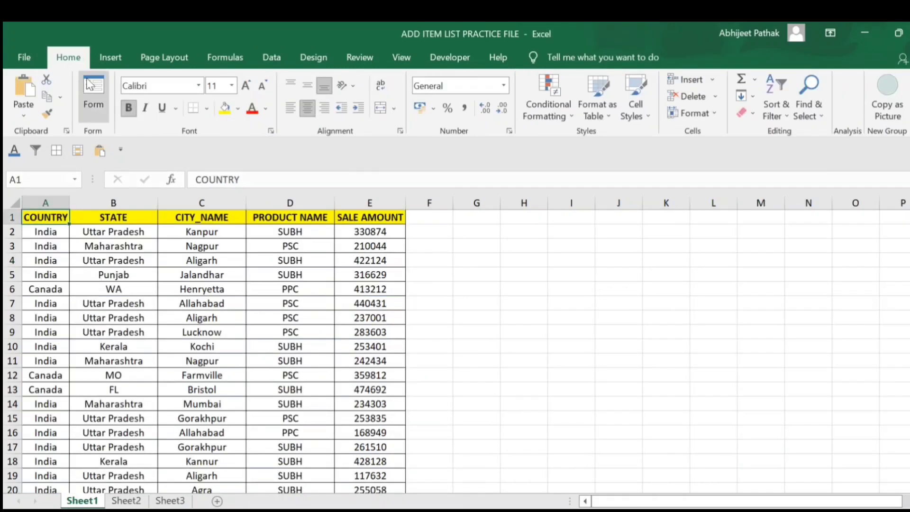
- Create a PivotTable from the Sheet1 data on a new worksheet, with COUNTRY, STATE and CITY_NAME as rows and SALE AMOUNT as values
click(110, 57)
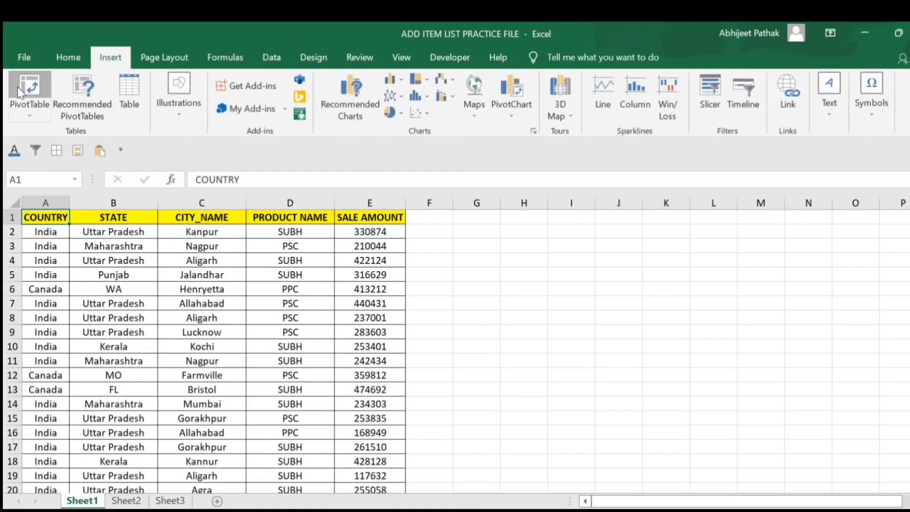
click(19, 91)
click(668, 430)
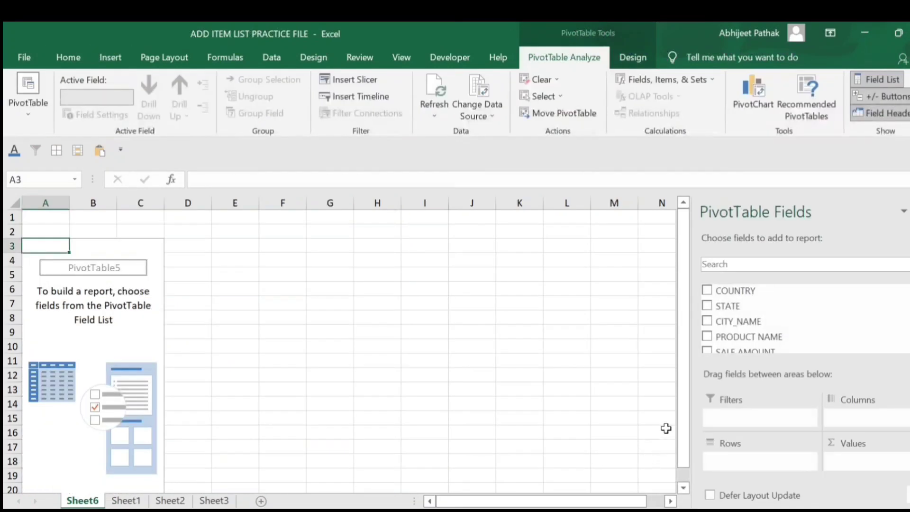
click(708, 290)
click(707, 306)
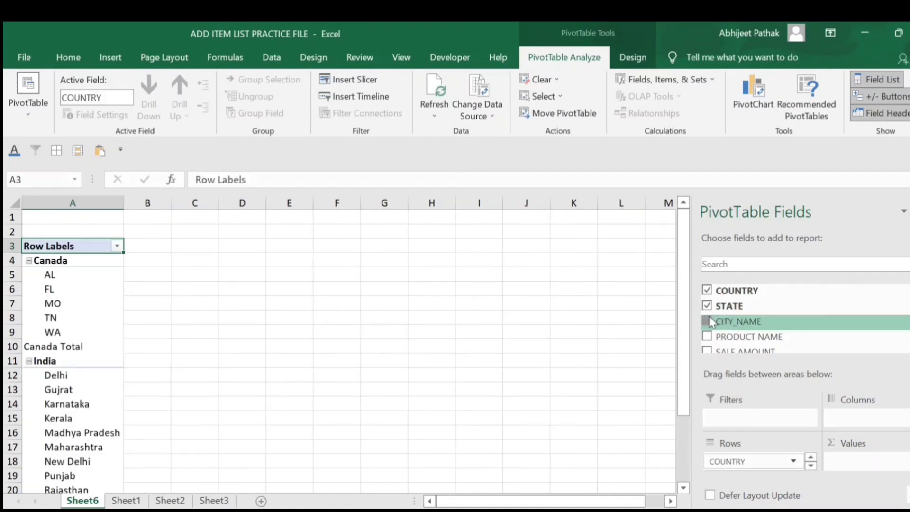
click(708, 321)
drag(745, 351, 878, 465)
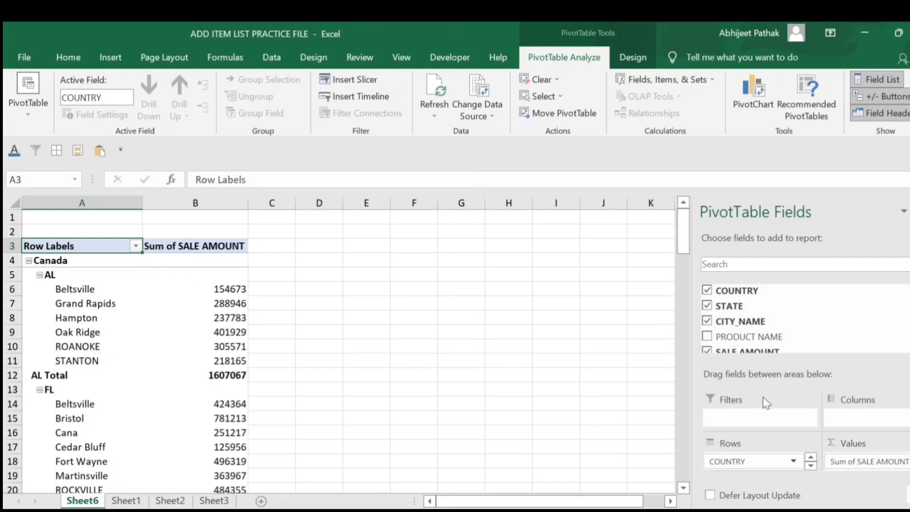
- Show the country, state and city PivotTable in tabular form
click(622, 57)
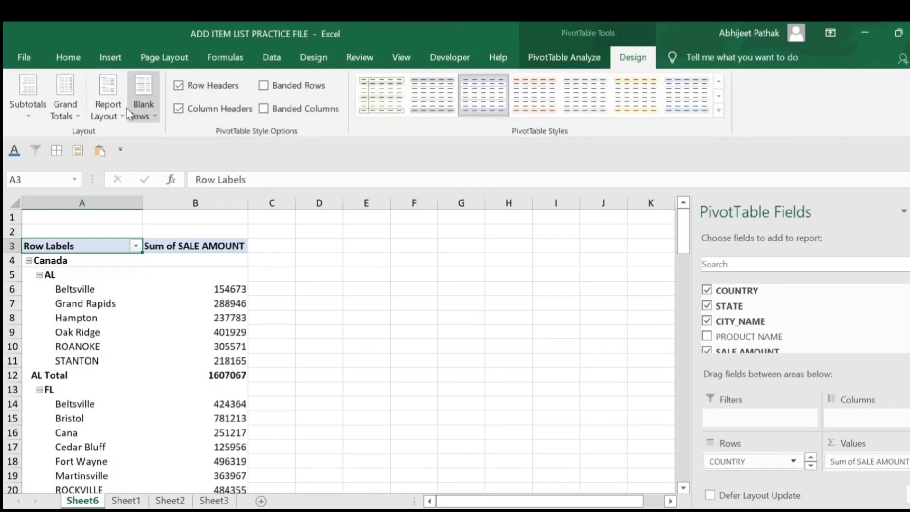
click(109, 107)
click(169, 207)
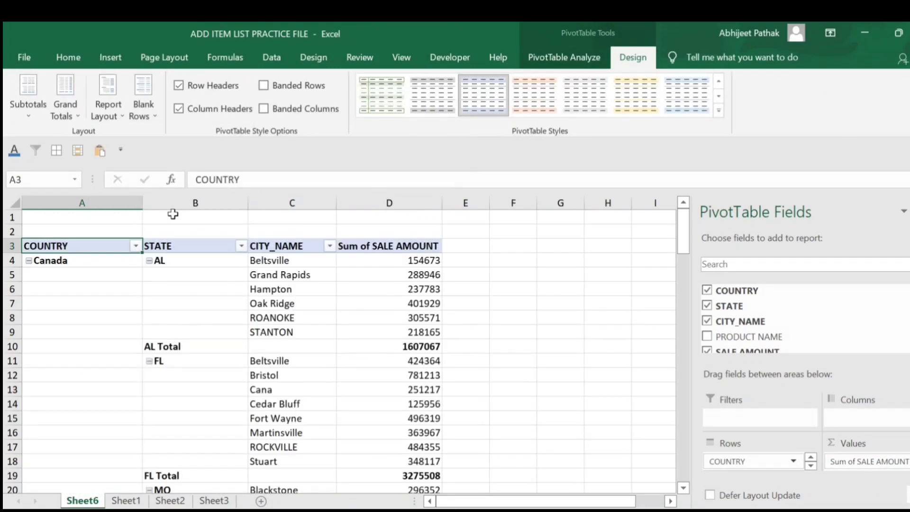
click(538, 288)
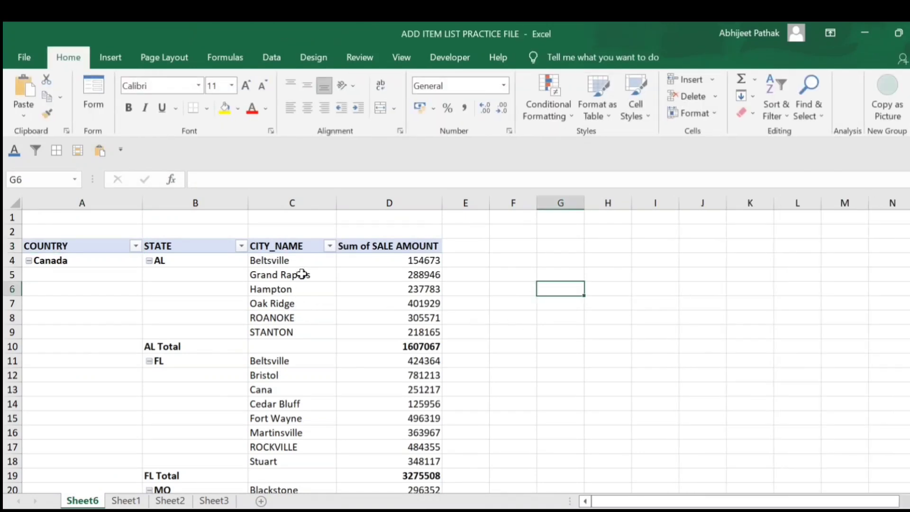
- Hide the PivotTable field list and return to the city entries under AL
click(302, 275)
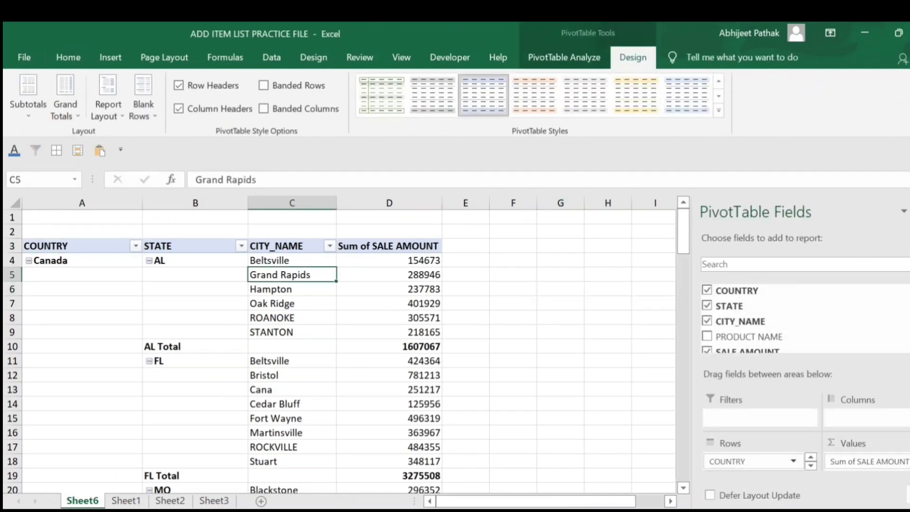
click(909, 211)
click(280, 263)
click(282, 302)
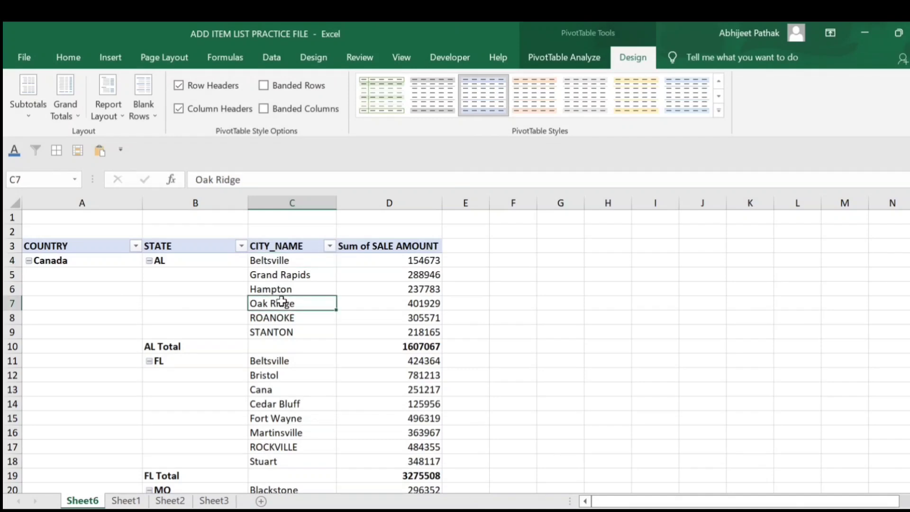
- Try to insert a calculated item in CITY_NAME with the formula =AL+ Delhi from the STATE items, and close the dialog
click(285, 263)
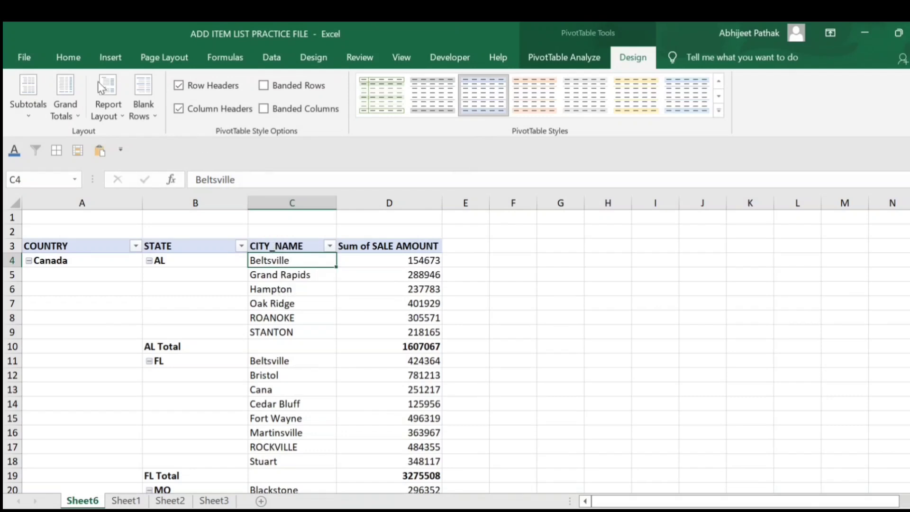
click(558, 56)
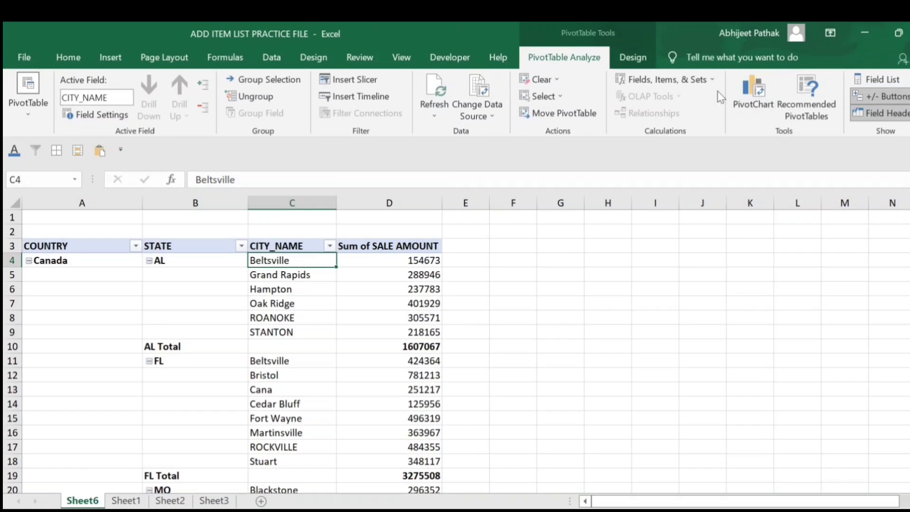
click(664, 79)
click(686, 115)
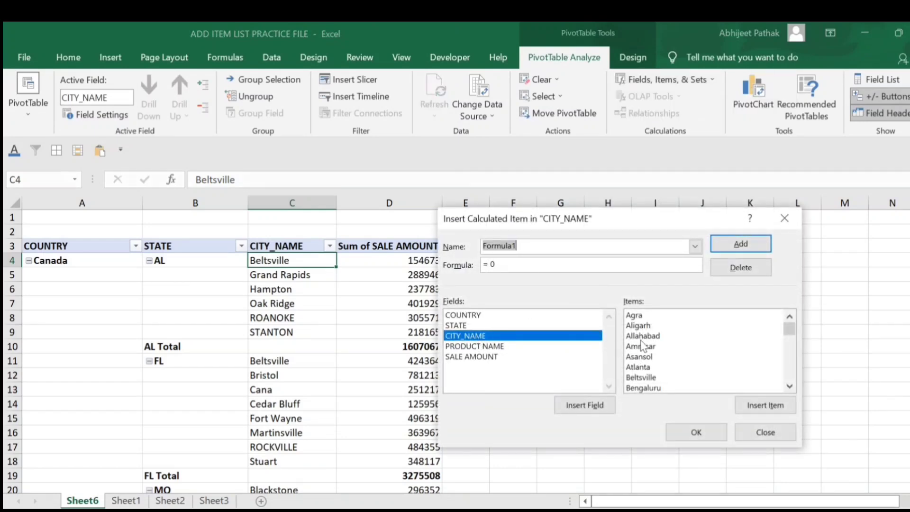
click(462, 325)
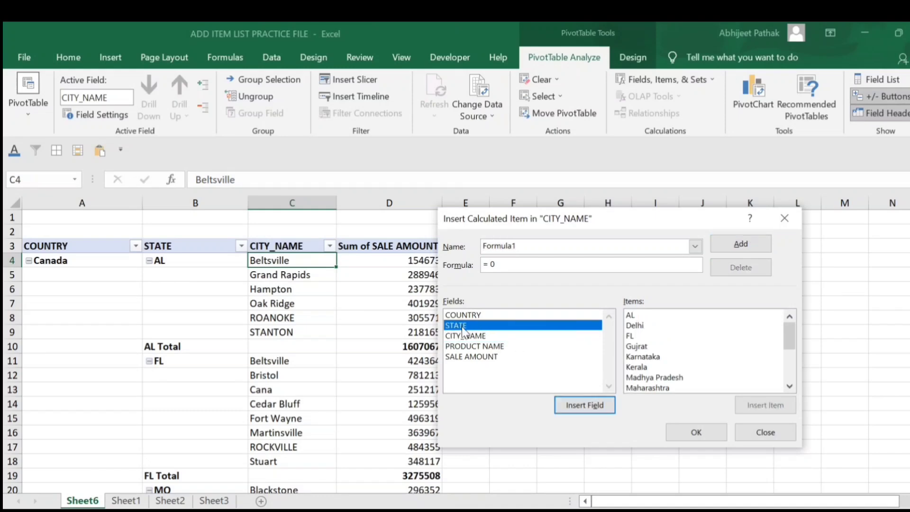
click(631, 315)
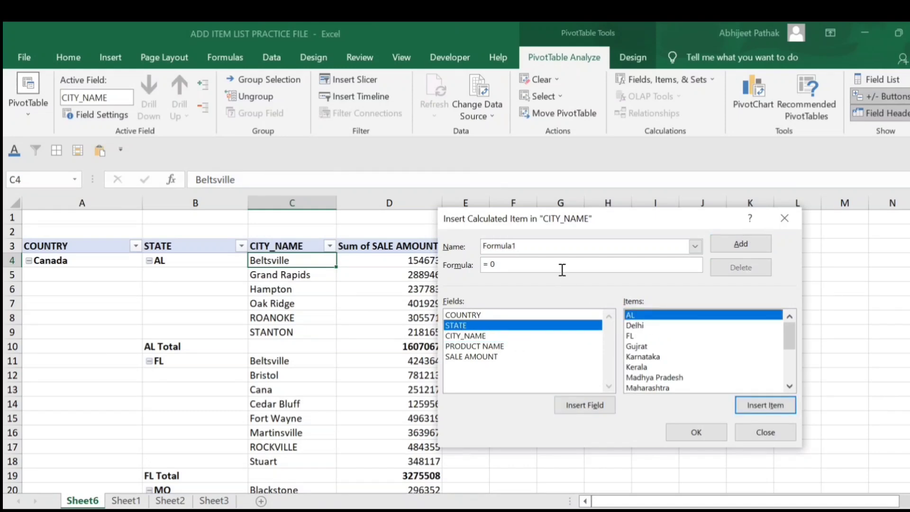
click(754, 406)
text(+)
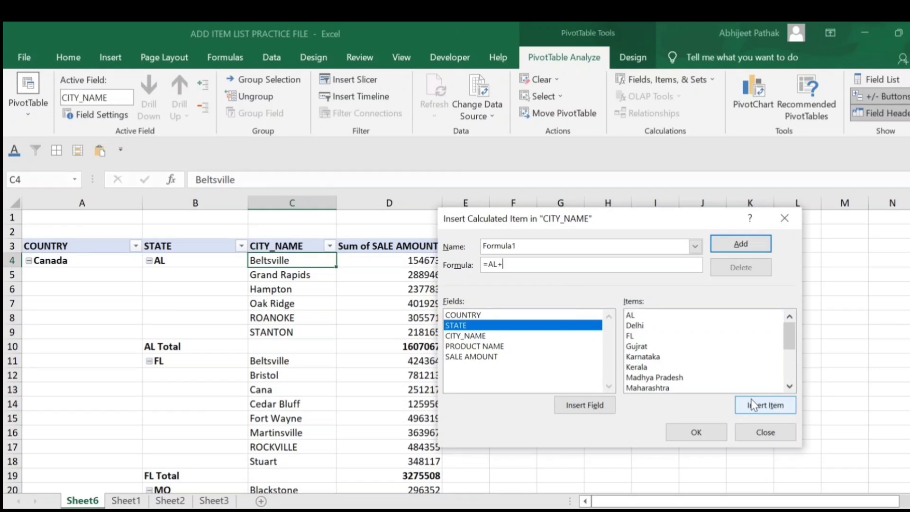
click(644, 327)
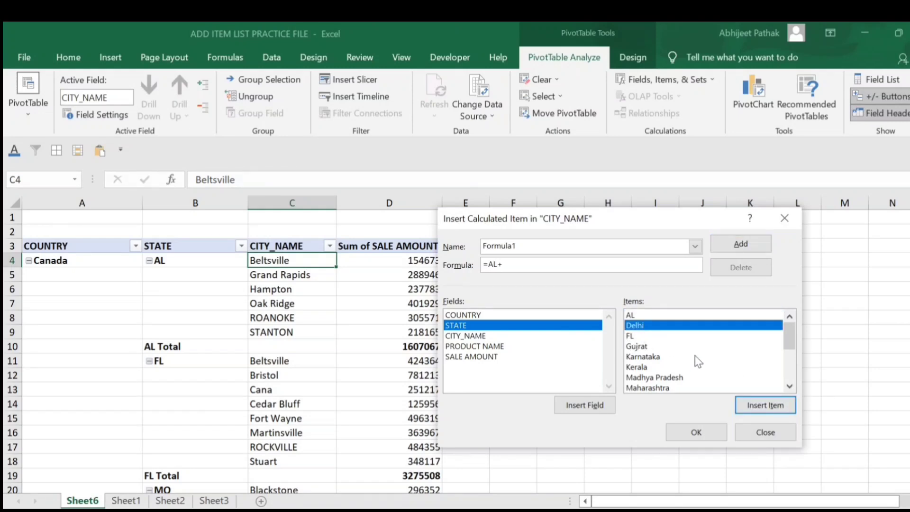
click(768, 406)
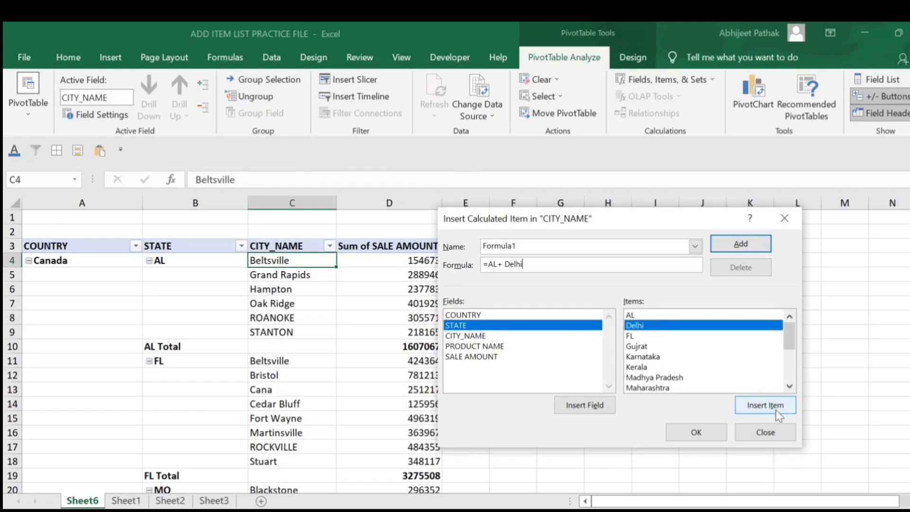
click(696, 433)
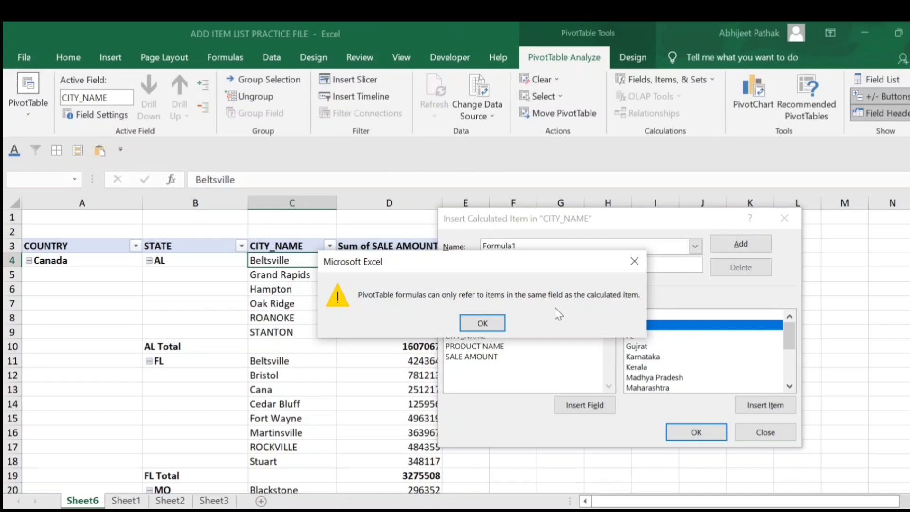
click(636, 264)
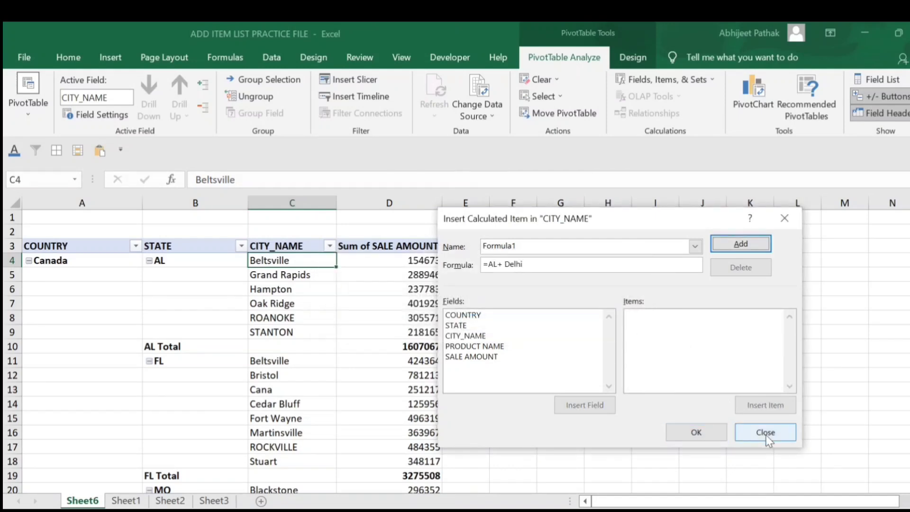
click(765, 433)
- Examine the Beltsville, Grand Rapids and Hampton entries in the CITY_NAME column under AL
click(283, 276)
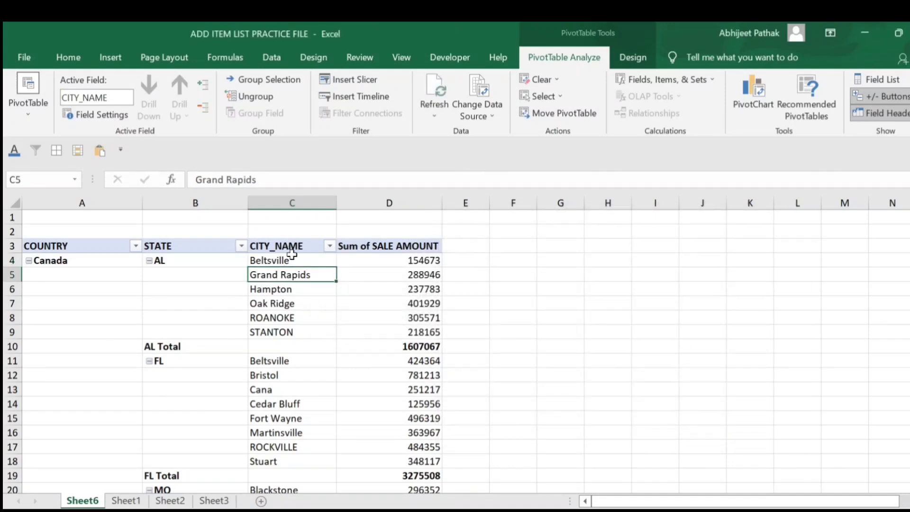
click(292, 261)
click(288, 272)
click(289, 262)
click(280, 287)
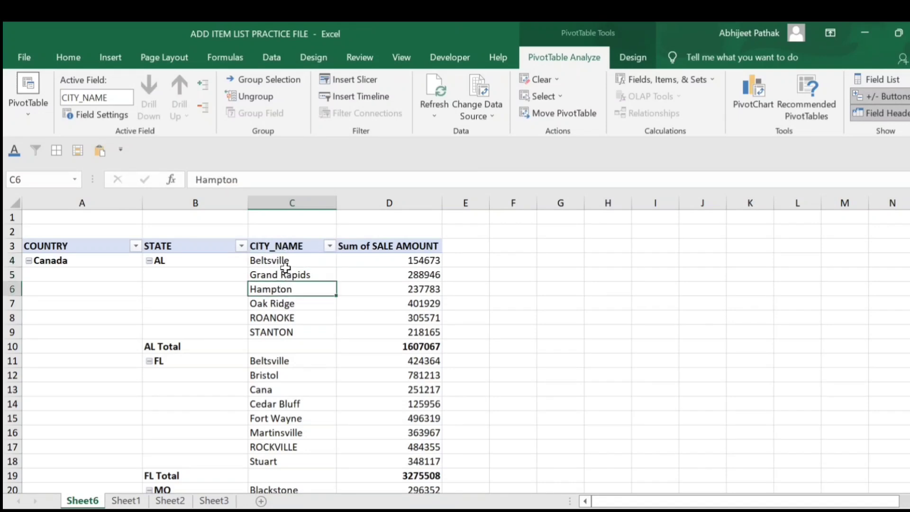
- Insert a calculated item in CITY_NAME with the formula =Agra+ Aligarh, built from the city items
click(284, 272)
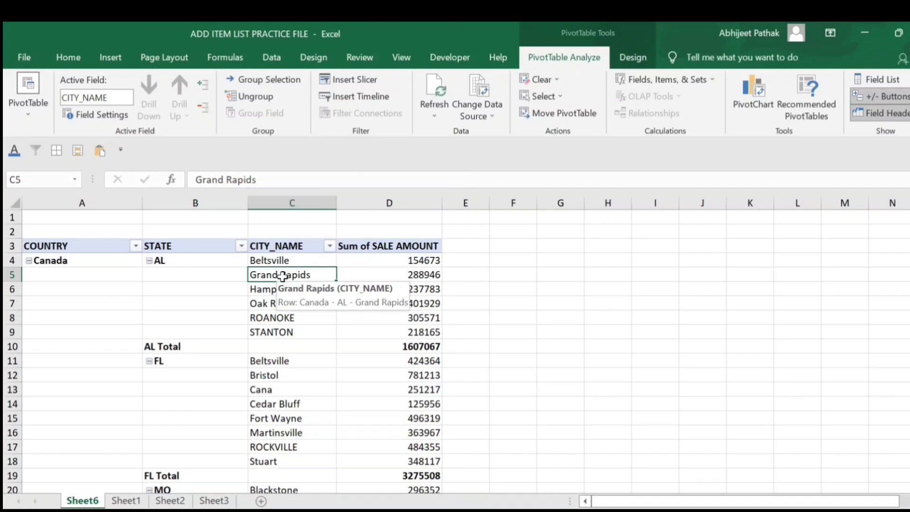
click(687, 81)
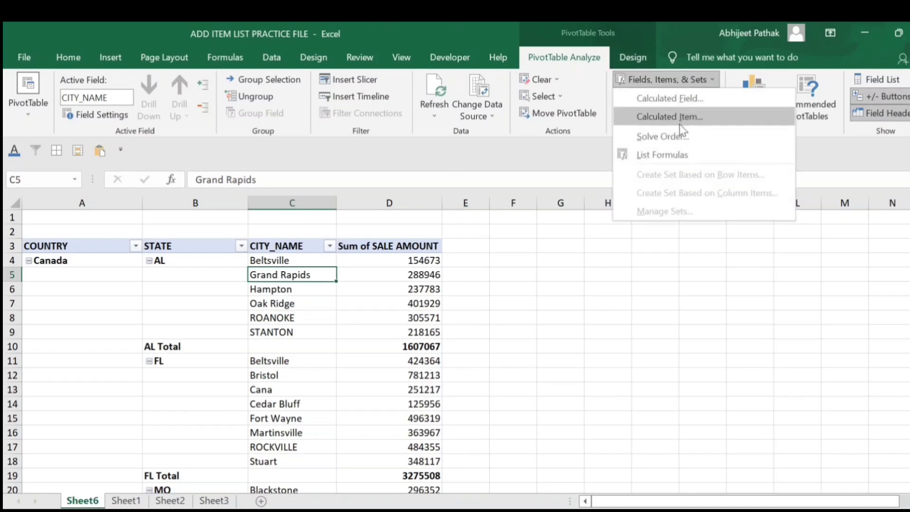
click(680, 119)
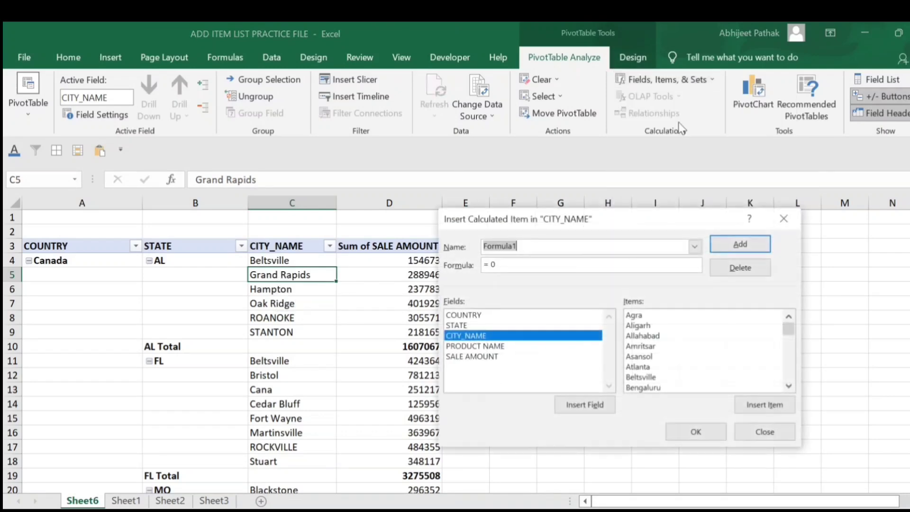
click(458, 326)
click(474, 337)
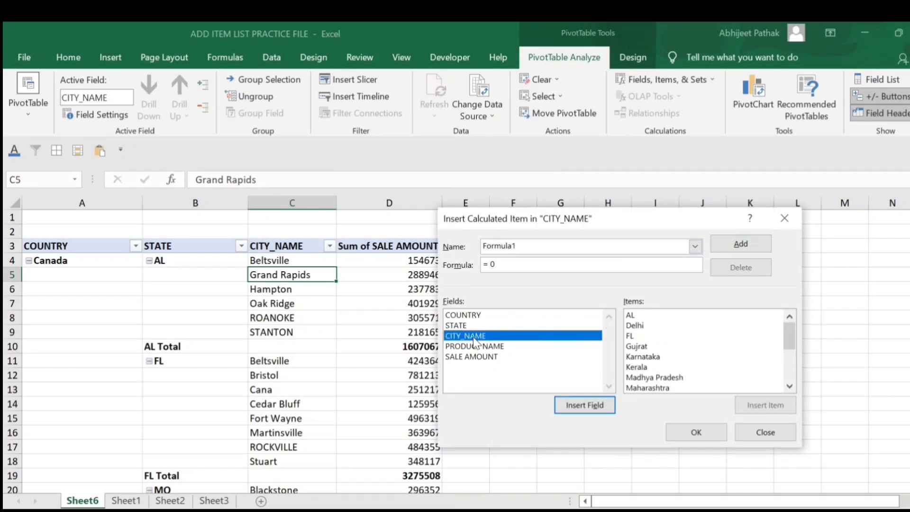
drag(534, 229, 564, 221)
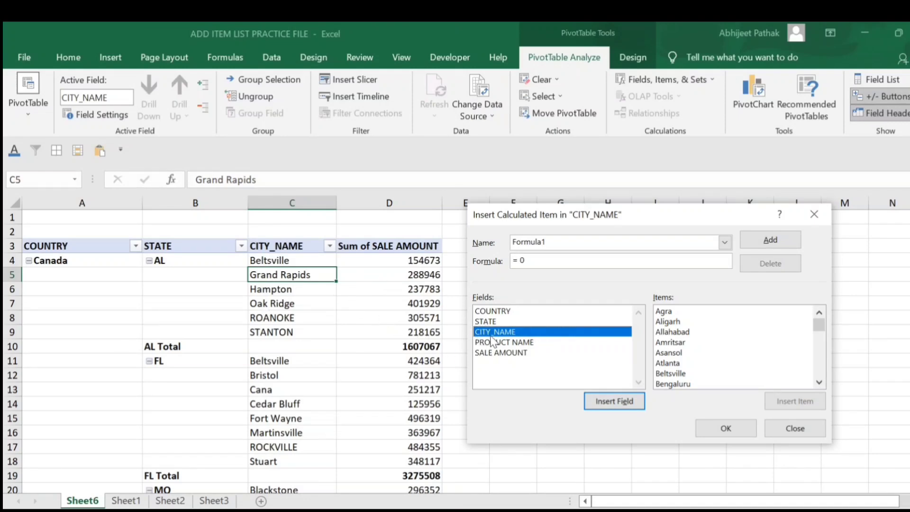
click(667, 313)
click(794, 401)
text(+)
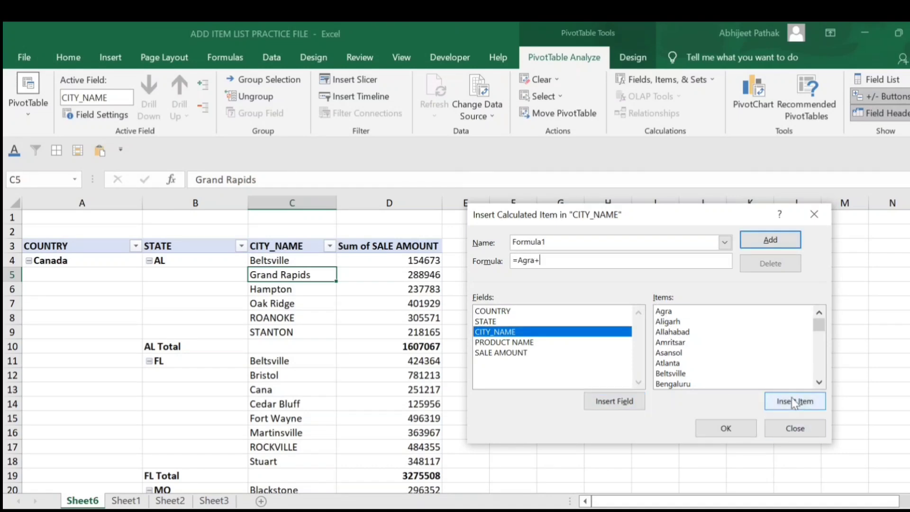
click(678, 322)
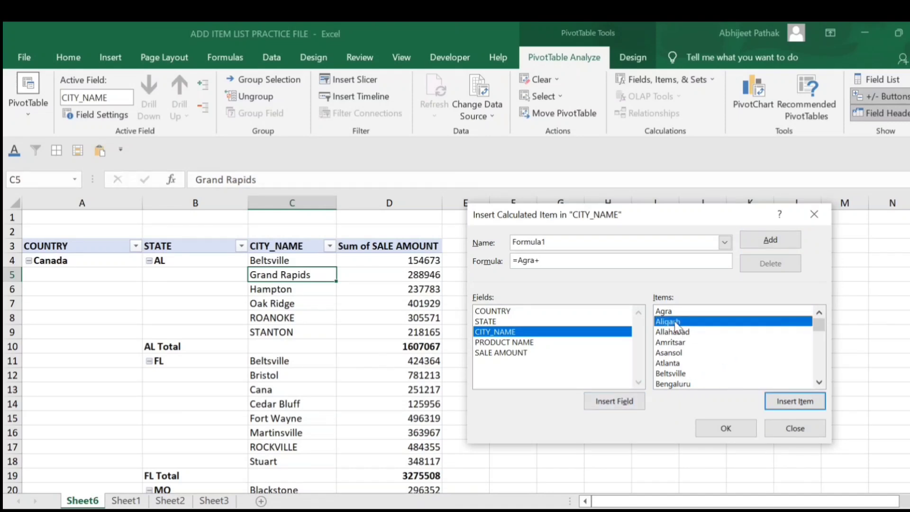
click(783, 403)
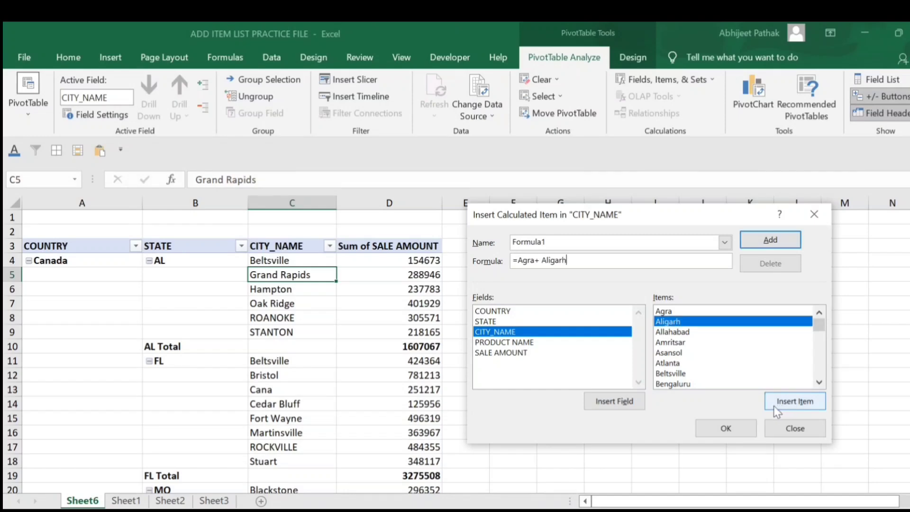
click(725, 429)
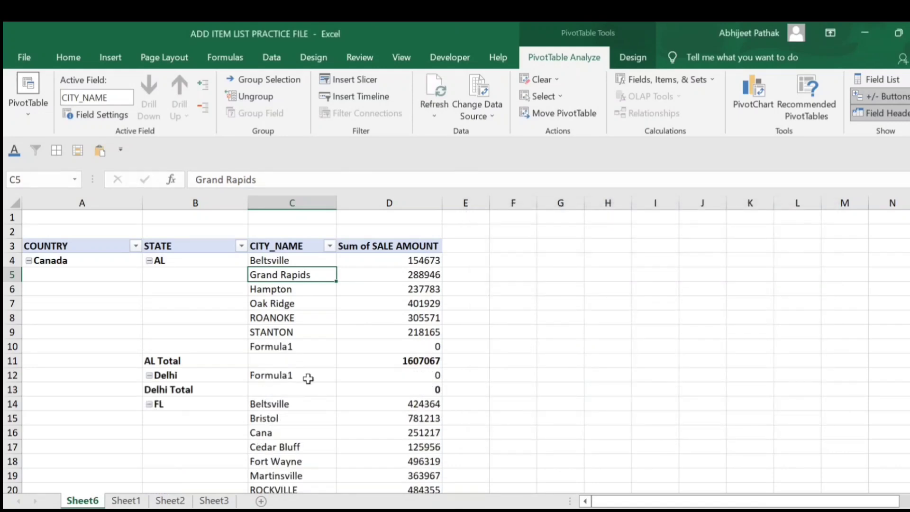
click(306, 348)
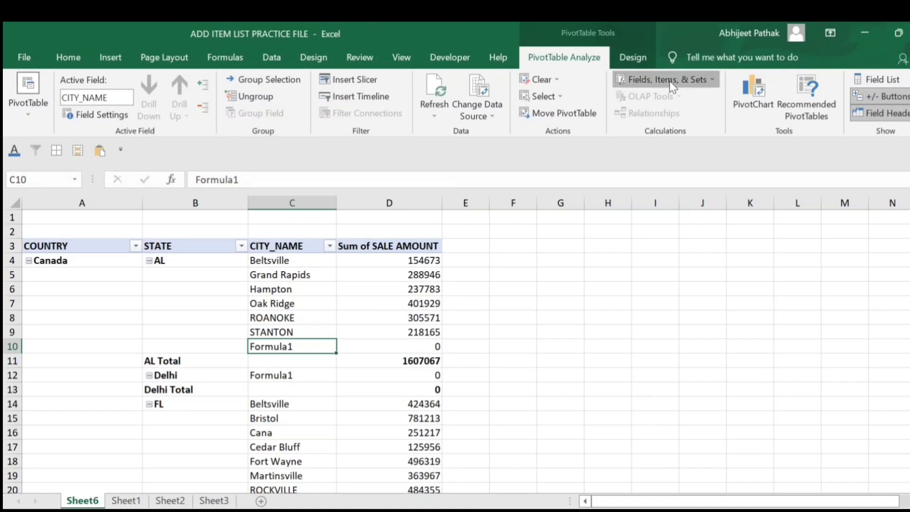
click(663, 80)
click(670, 117)
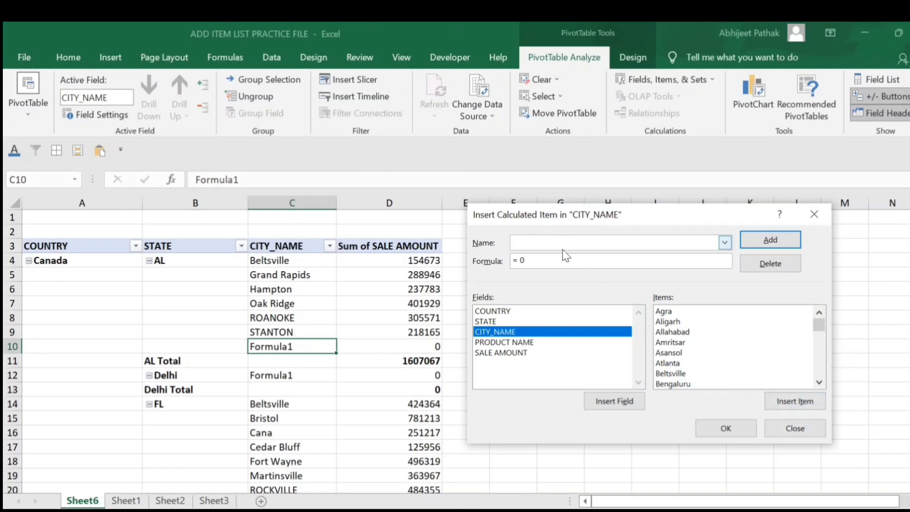
click(807, 428)
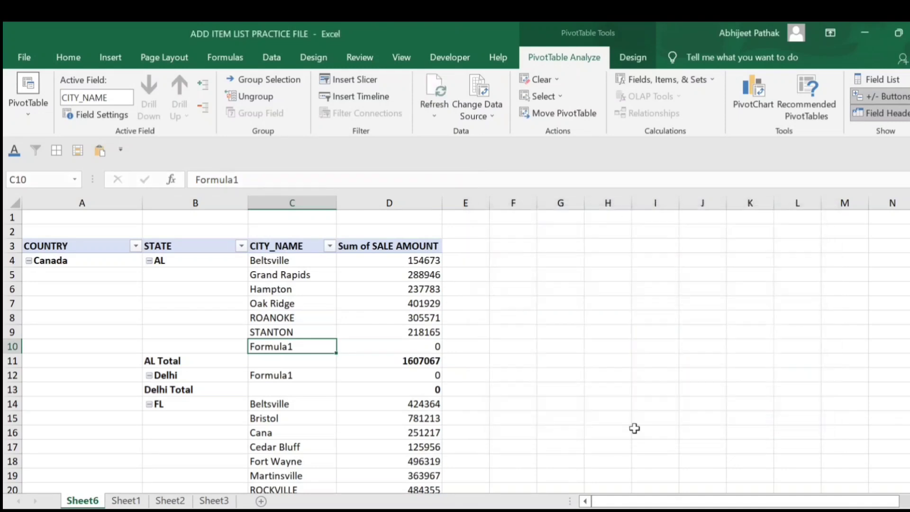
- Examine the cities and the calculated item listed under AL, collapsing and re-expanding that state
drag(284, 260, 282, 319)
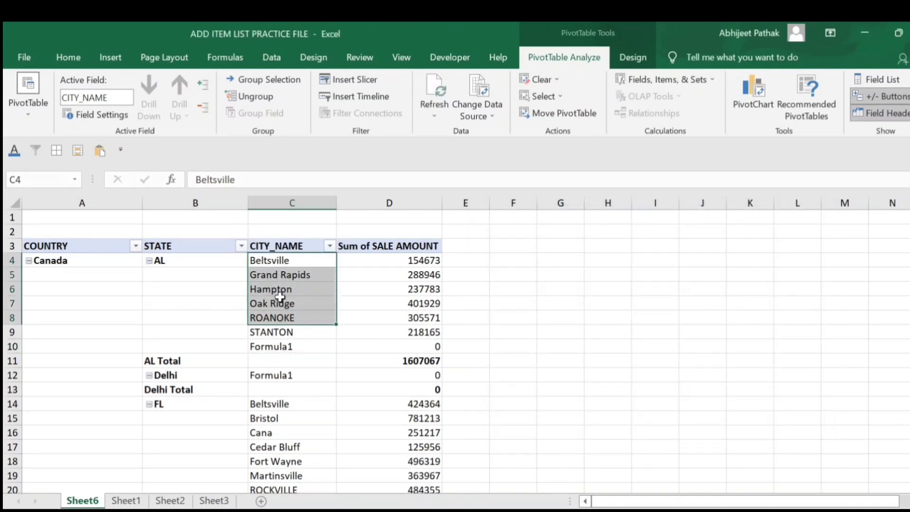
click(190, 261)
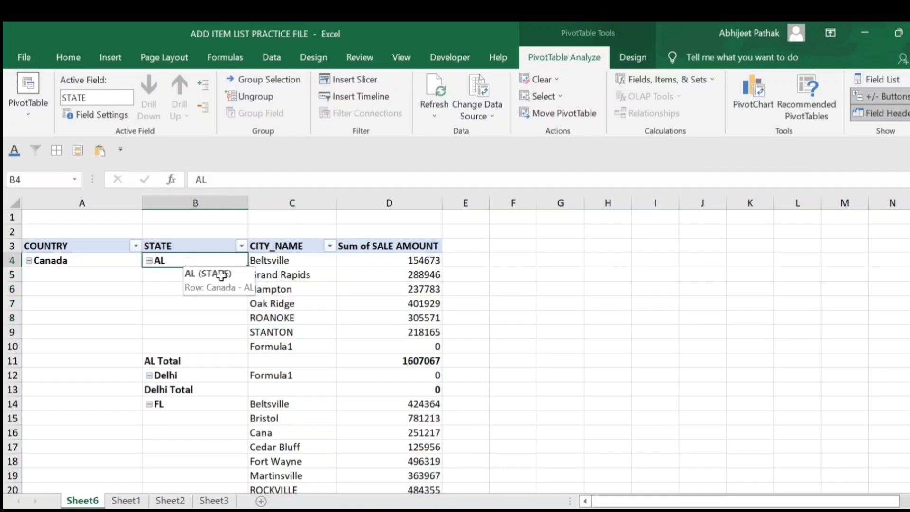
click(262, 261)
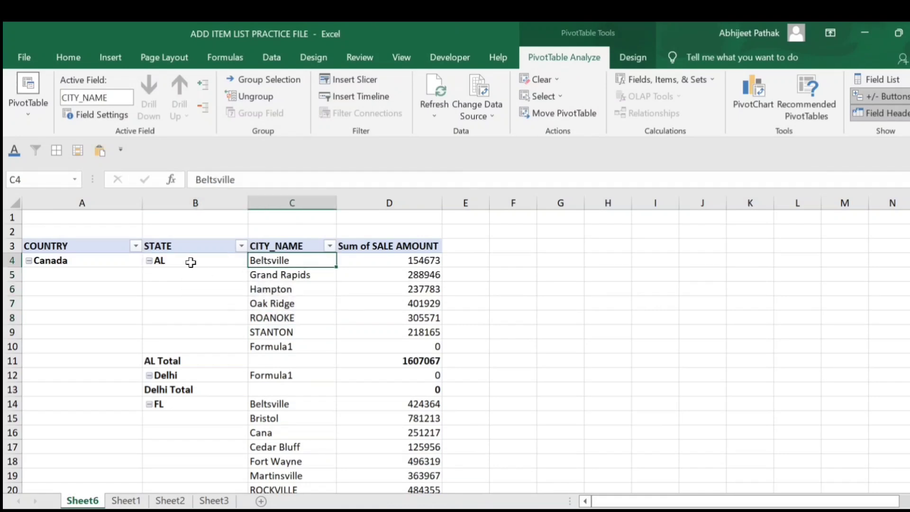
click(290, 350)
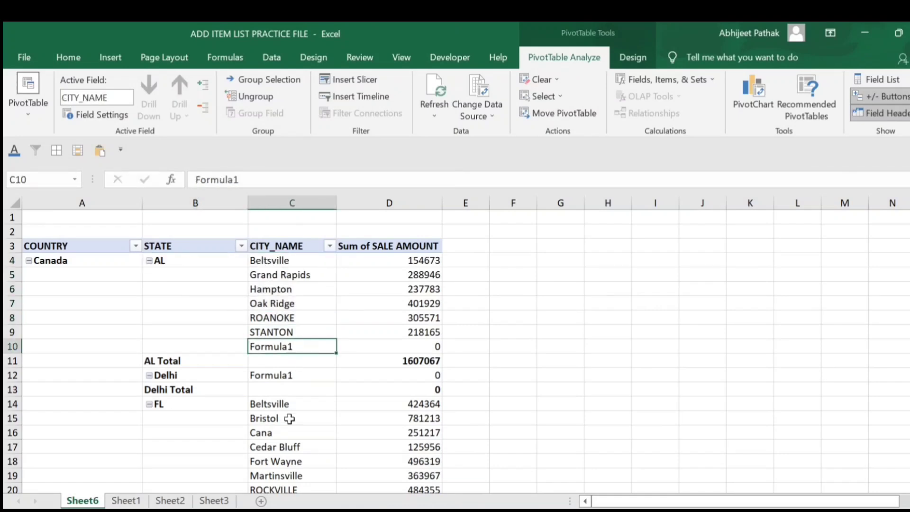
click(149, 261)
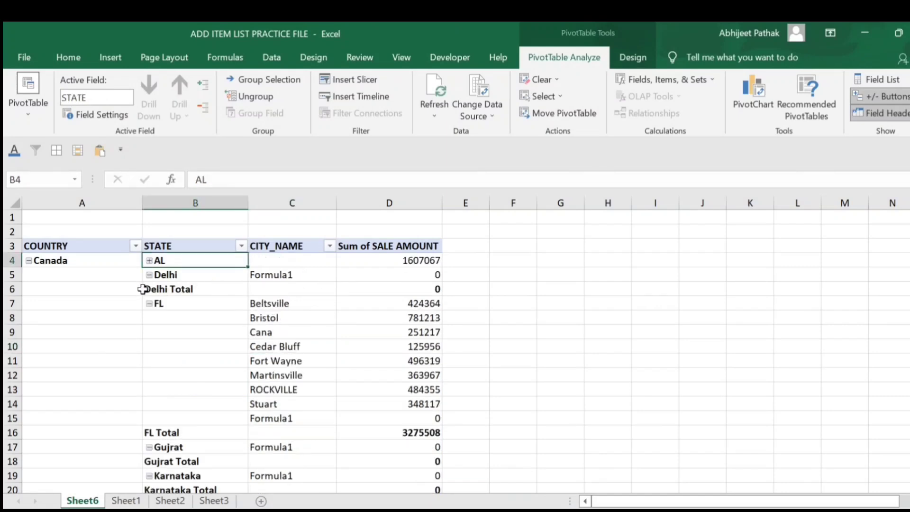
click(149, 261)
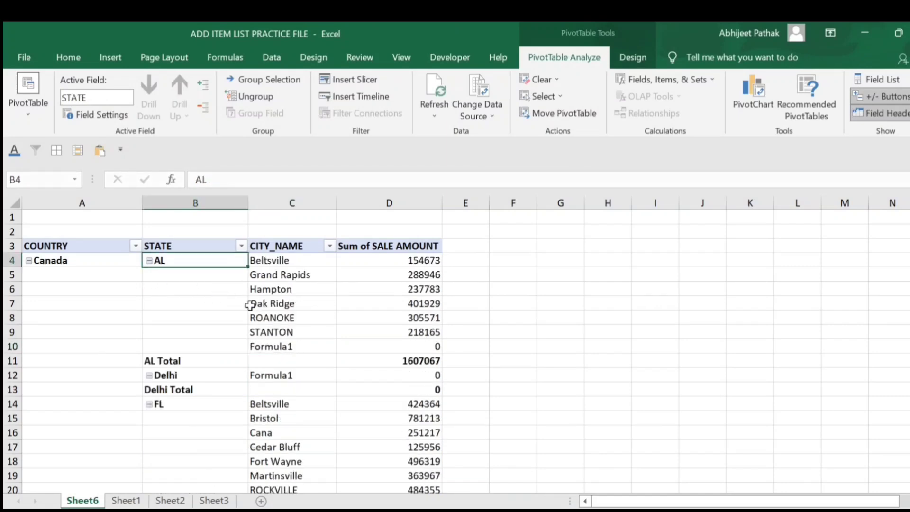
- Examine the calculated item's rows under the other Canadian states, from Delhi and FL down to MO
scroll(260, 378, down, 1)
click(274, 346)
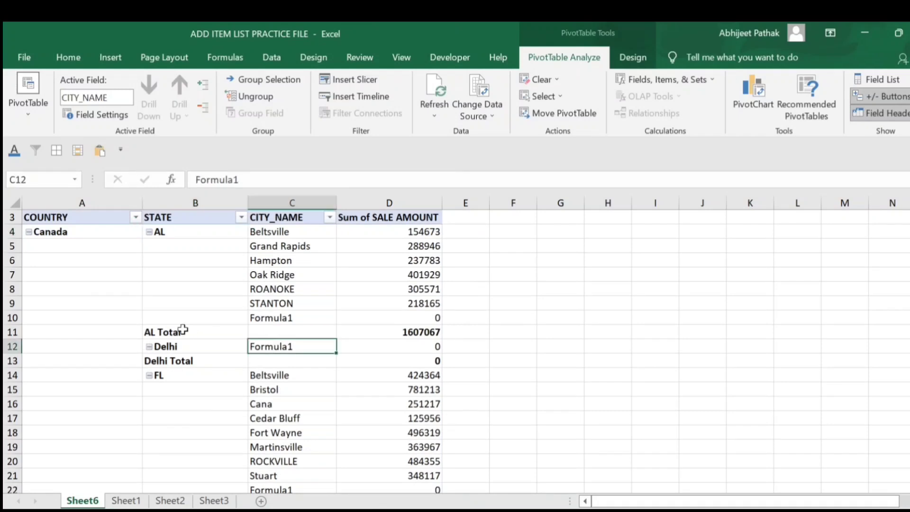
click(277, 322)
click(281, 351)
scroll(281, 357, down, 2)
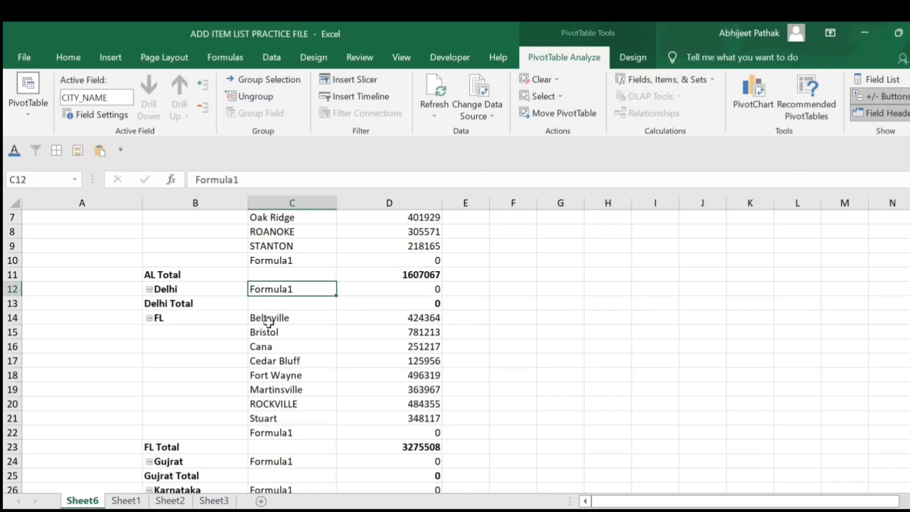
scroll(264, 322, down, 1)
click(272, 392)
scroll(271, 392, down, 2)
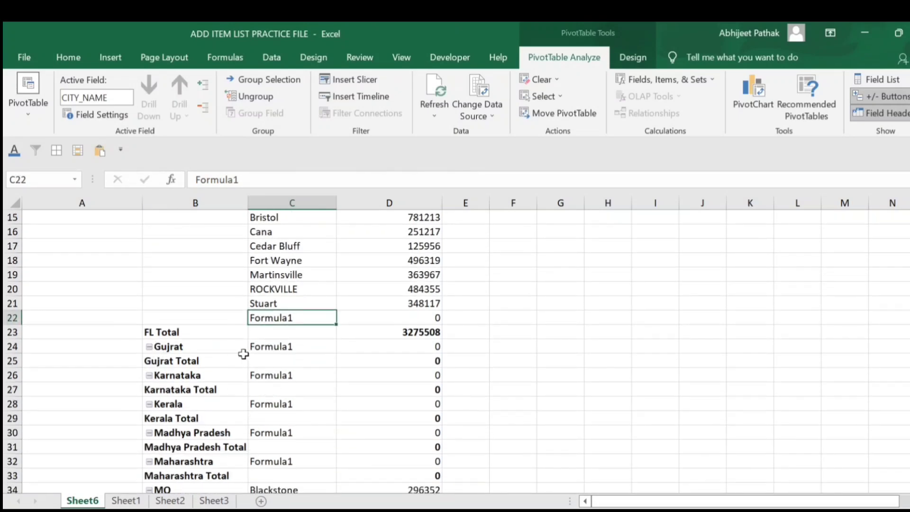
click(275, 350)
scroll(283, 356, down, 3)
scroll(285, 366, down, 1)
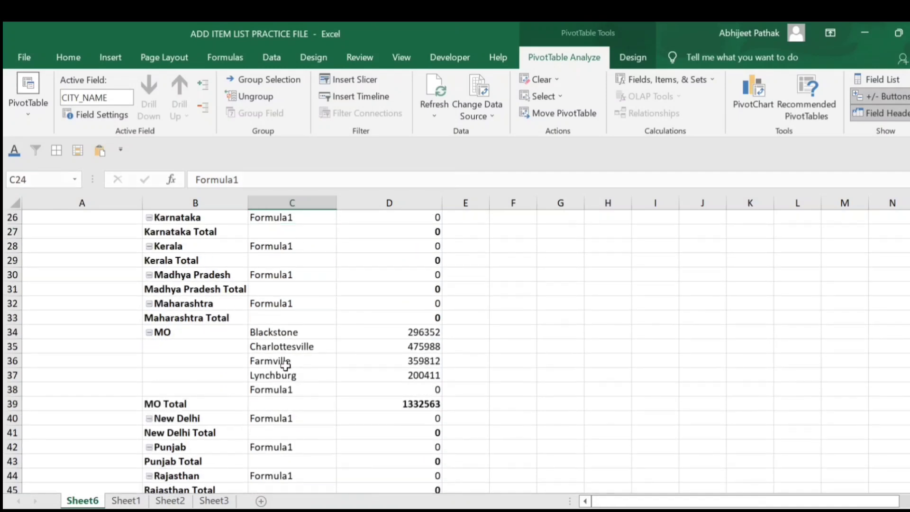
scroll(284, 342, up, 8)
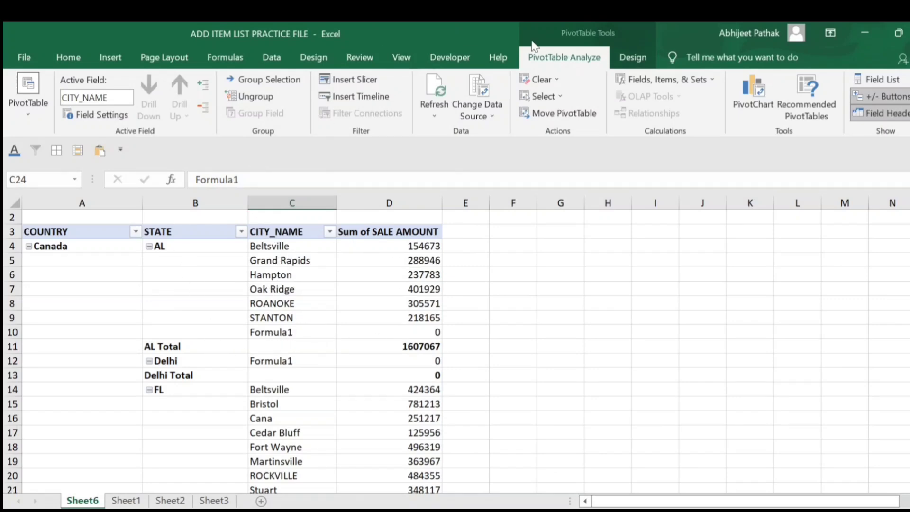
- Collapse the entire STATE field so the PivotTable hides the individual cities
click(633, 57)
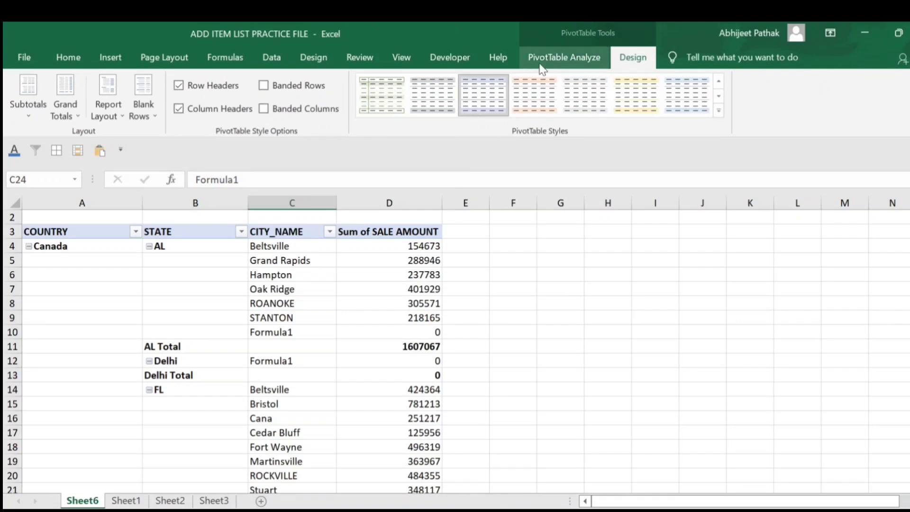
click(564, 57)
click(198, 106)
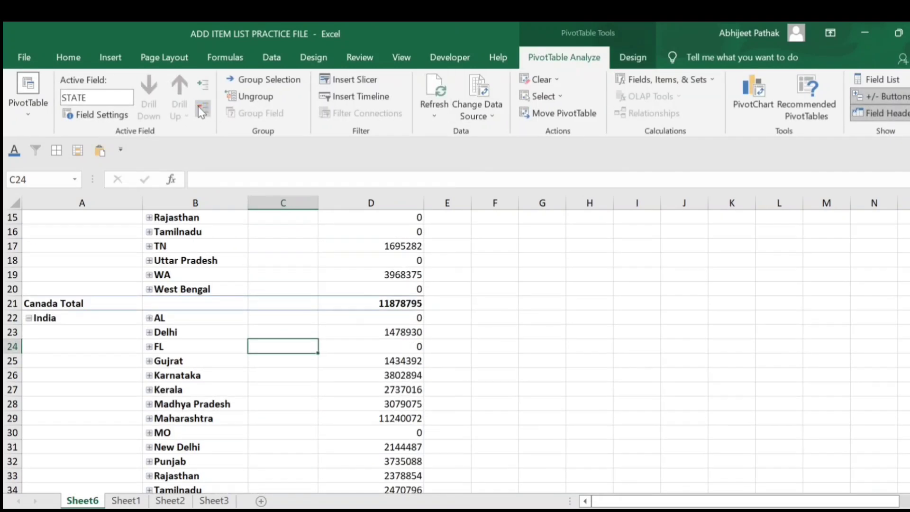
scroll(285, 254, up, 5)
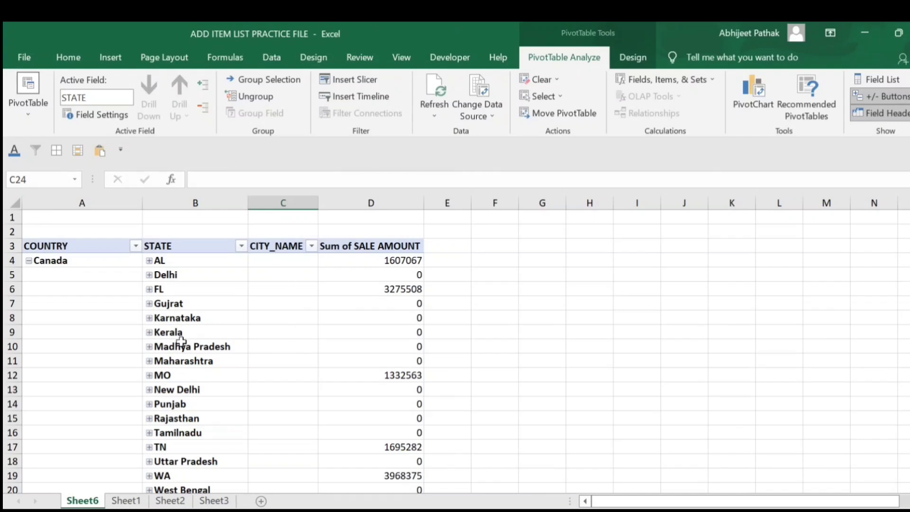
- Expand AL under Canada to check its cities and calculated item, and leave it collapsed
click(151, 262)
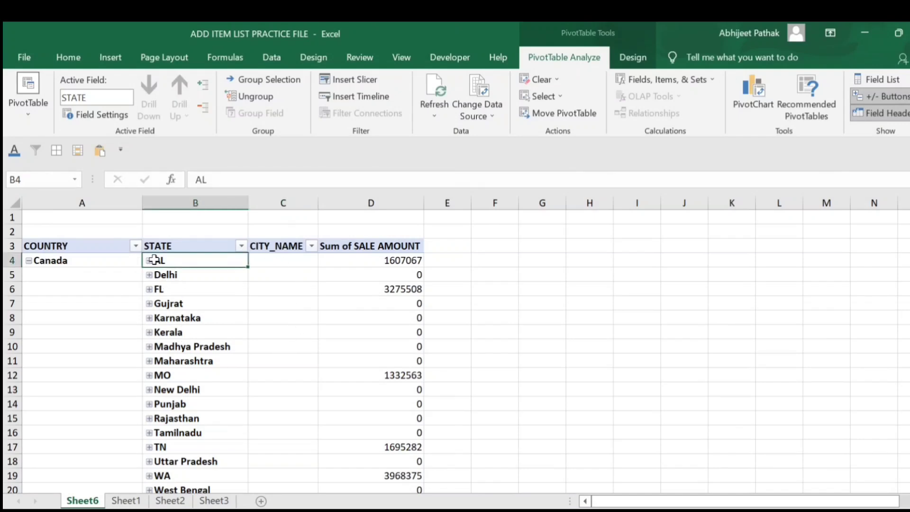
click(148, 260)
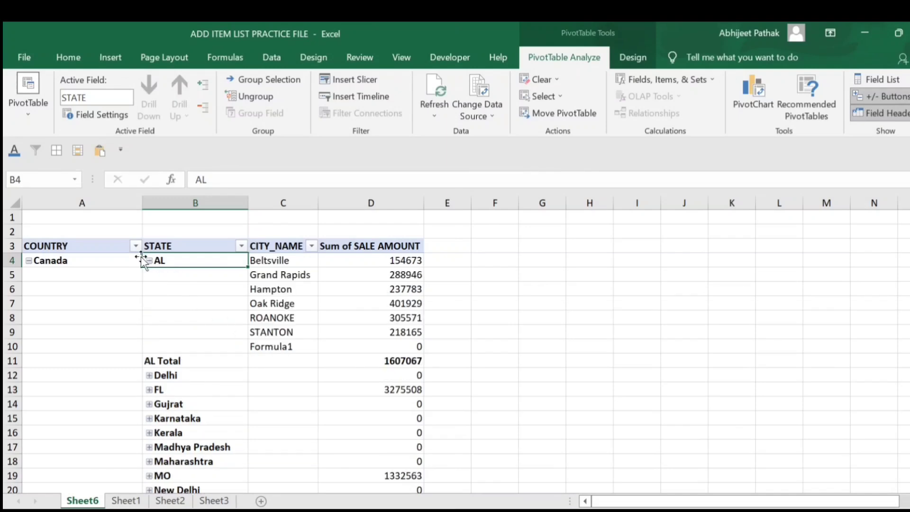
click(149, 261)
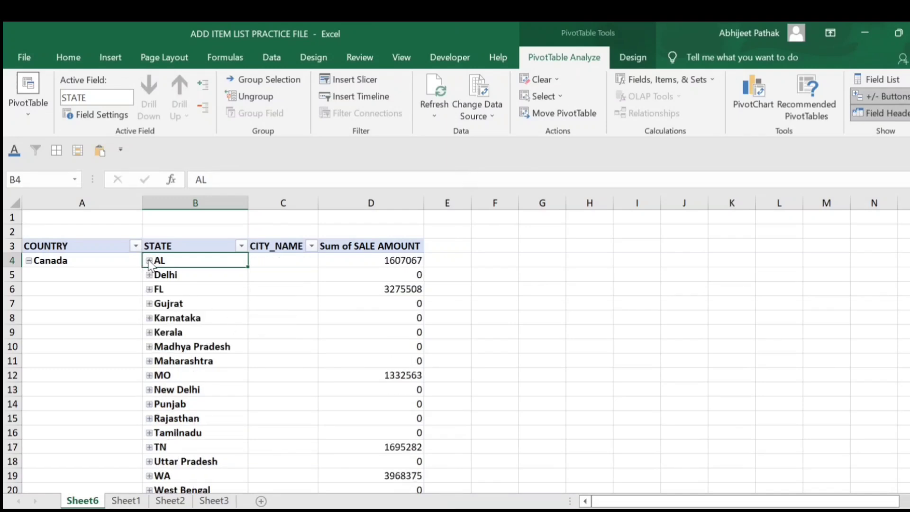
click(149, 261)
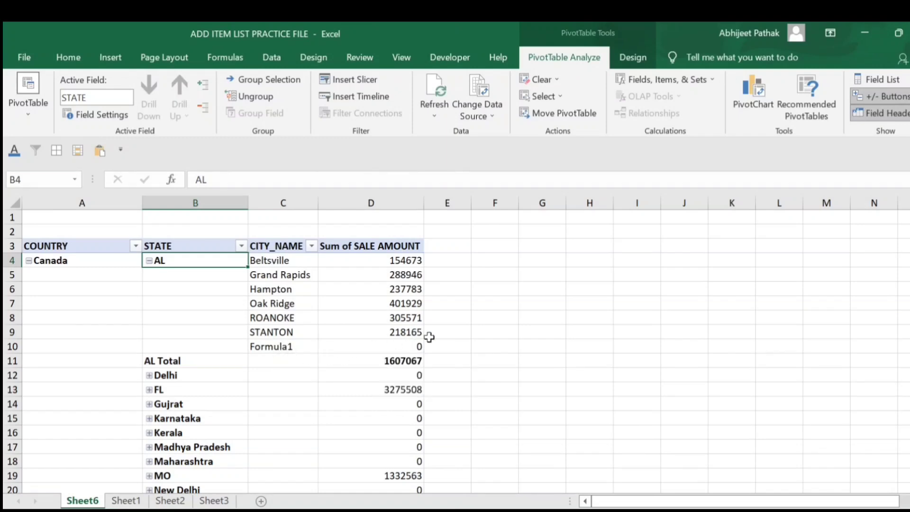
click(149, 261)
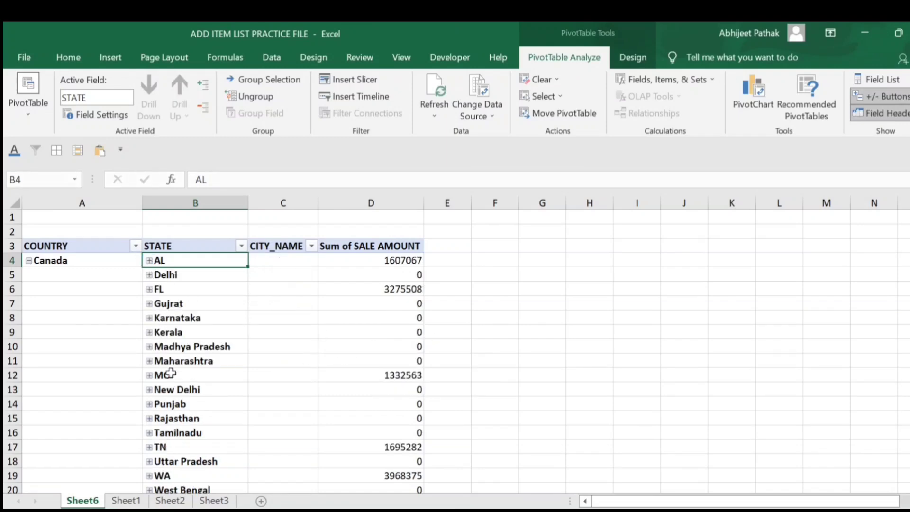
- Expand Uttar Pradesh under India to list its cities, including Agra and Aligarh
scroll(171, 370, down, 1)
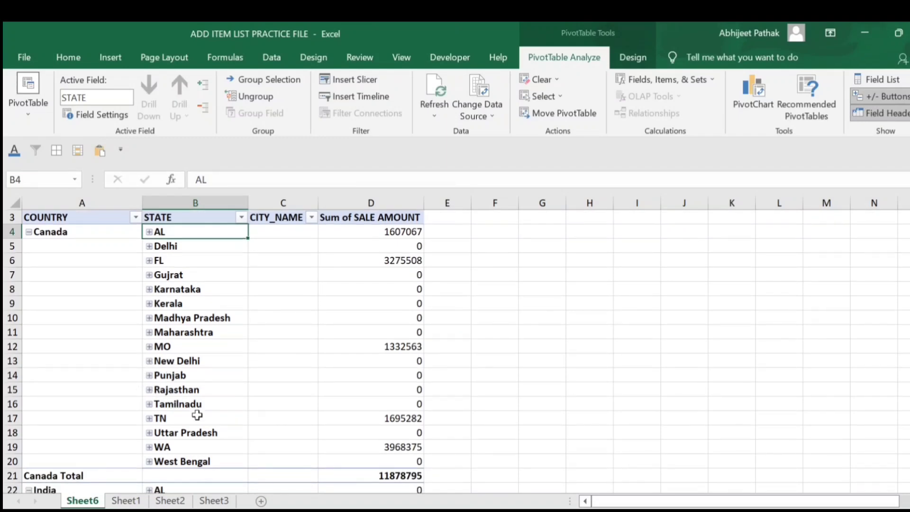
scroll(197, 416, down, 5)
scroll(197, 415, down, 3)
scroll(197, 417, up, 2)
click(156, 319)
scroll(163, 372, down, 2)
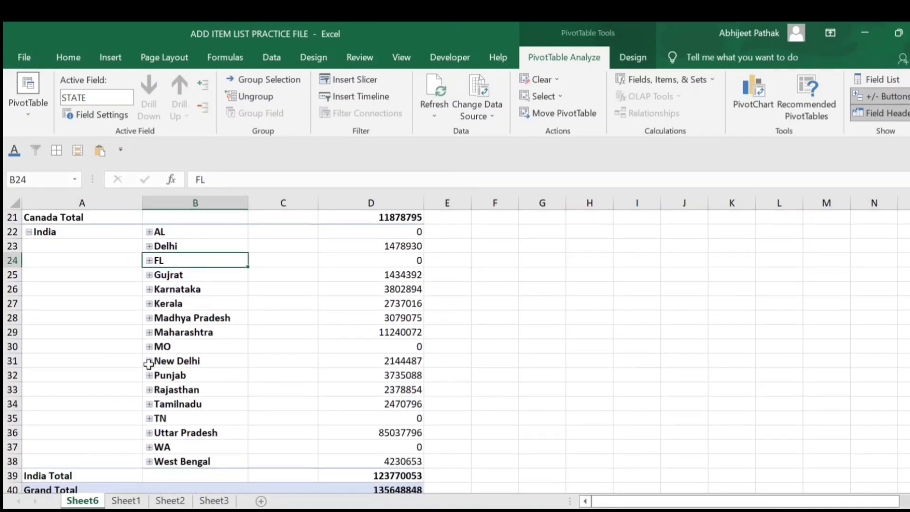
click(149, 361)
click(149, 375)
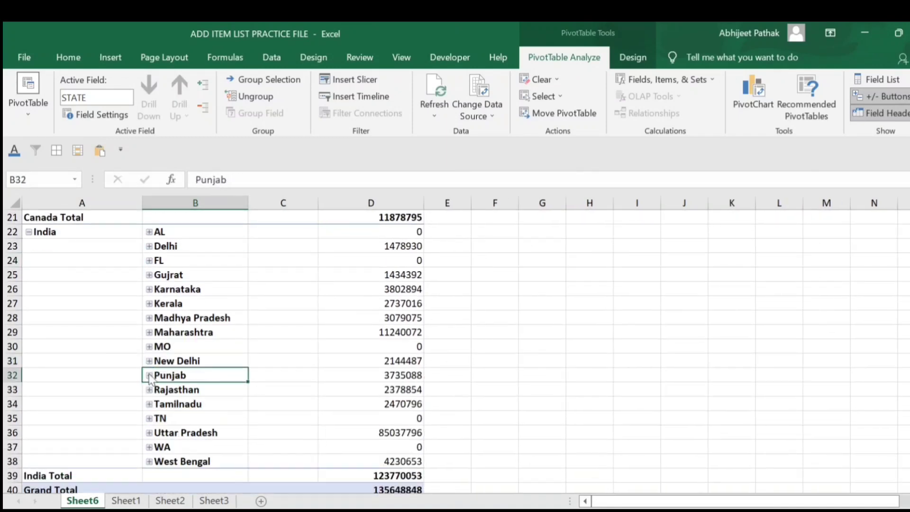
scroll(151, 409, down, 1)
click(148, 418)
scroll(223, 386, down, 2)
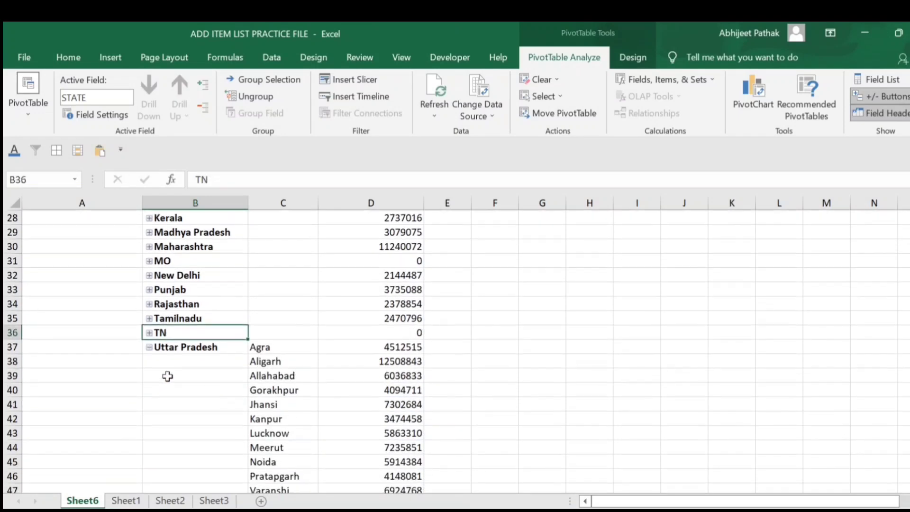
- Compare the calculated item's amount under Uttar Pradesh with the Agra and Aligarh amounts, and collapse the state
scroll(180, 379, down, 3)
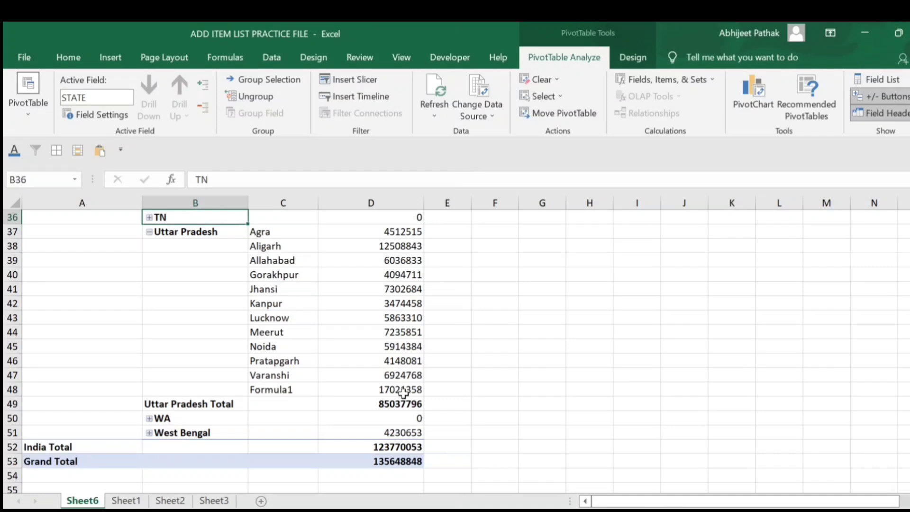
click(402, 392)
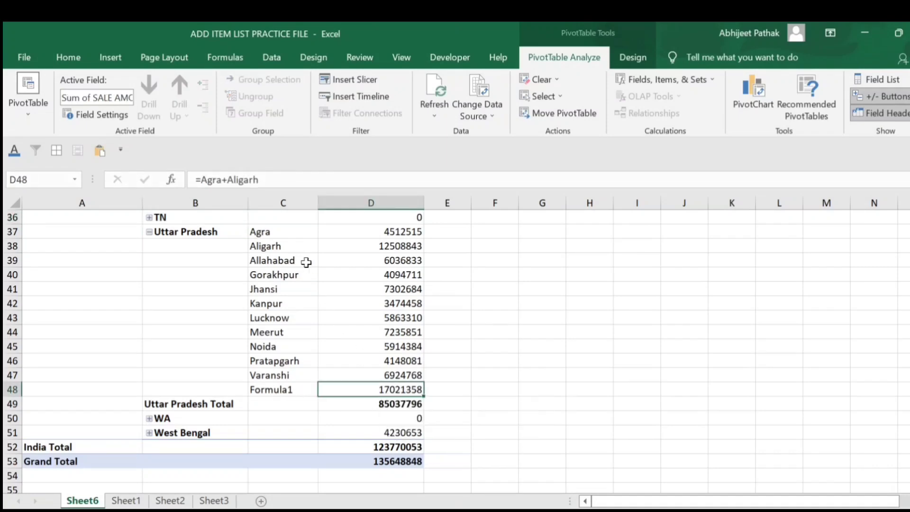
drag(386, 237, 400, 248)
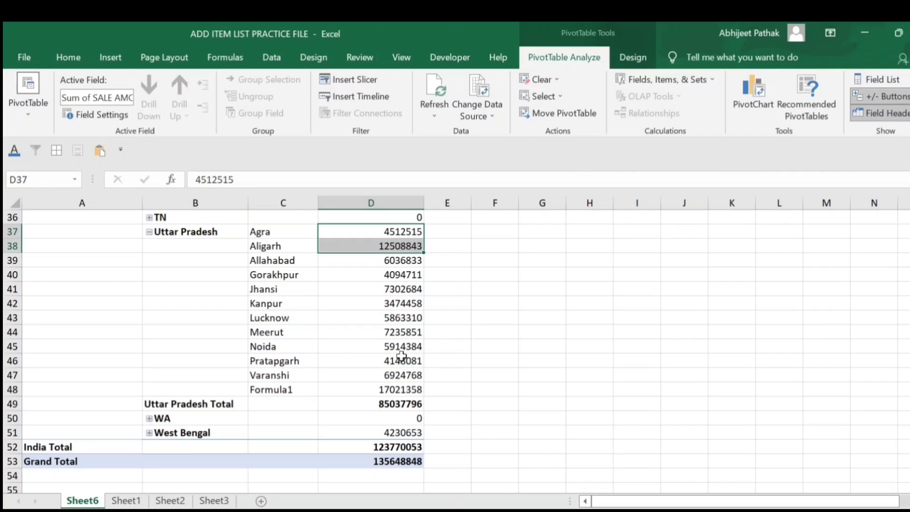
click(400, 393)
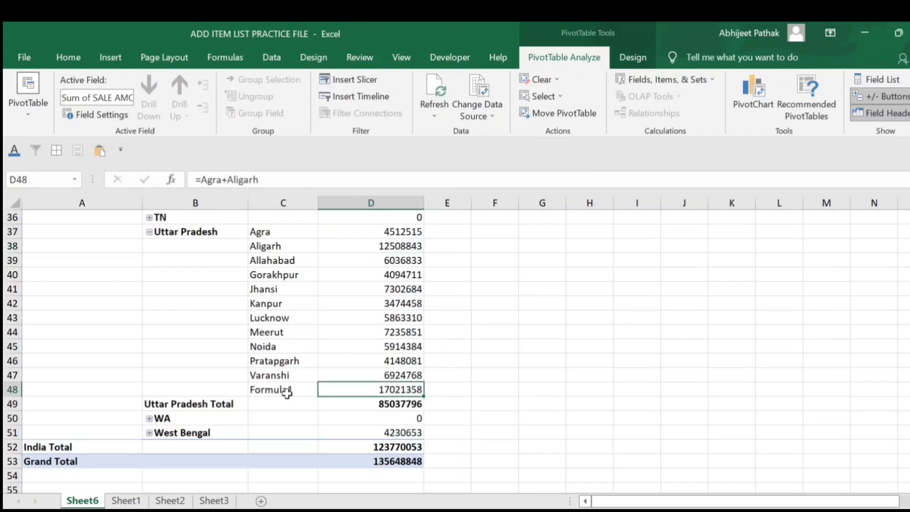
click(150, 233)
scroll(249, 310, up, 12)
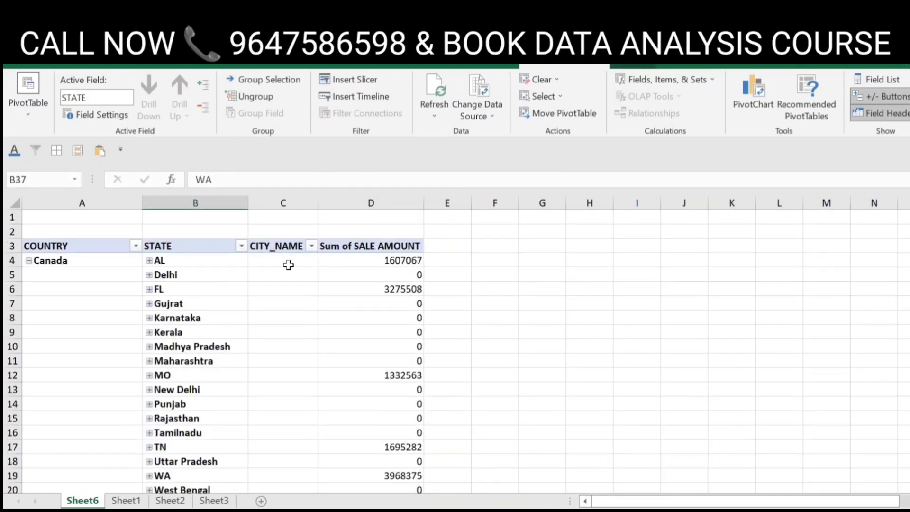
- Expand the entire STATE field and look through the cities and calculated item listed under the Canadian states
click(289, 265)
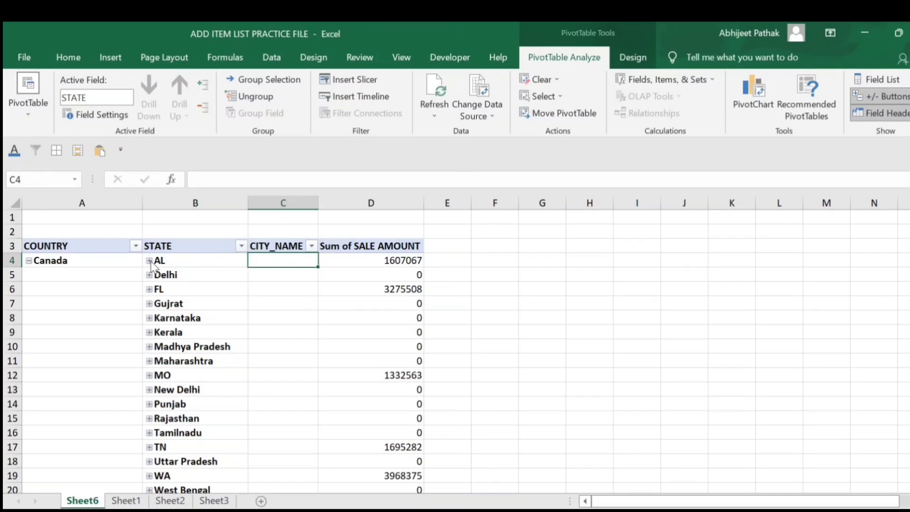
click(150, 261)
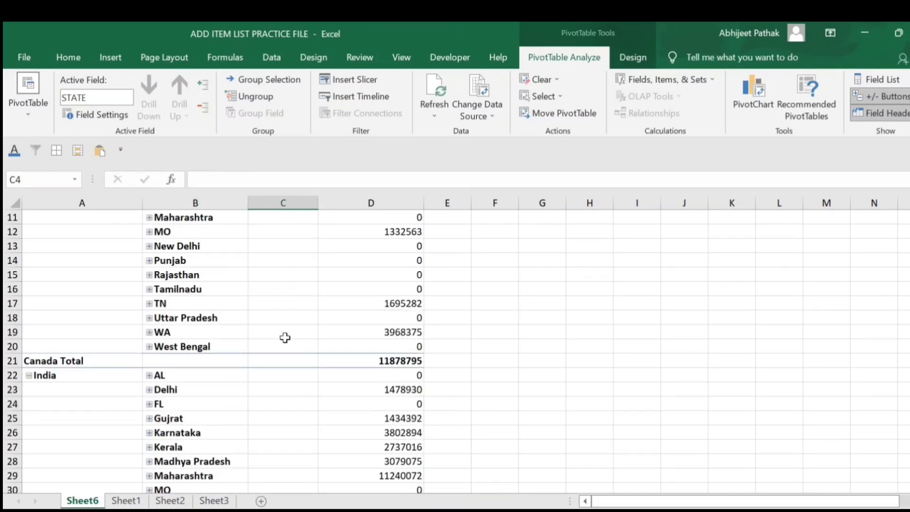
scroll(284, 337, up, 4)
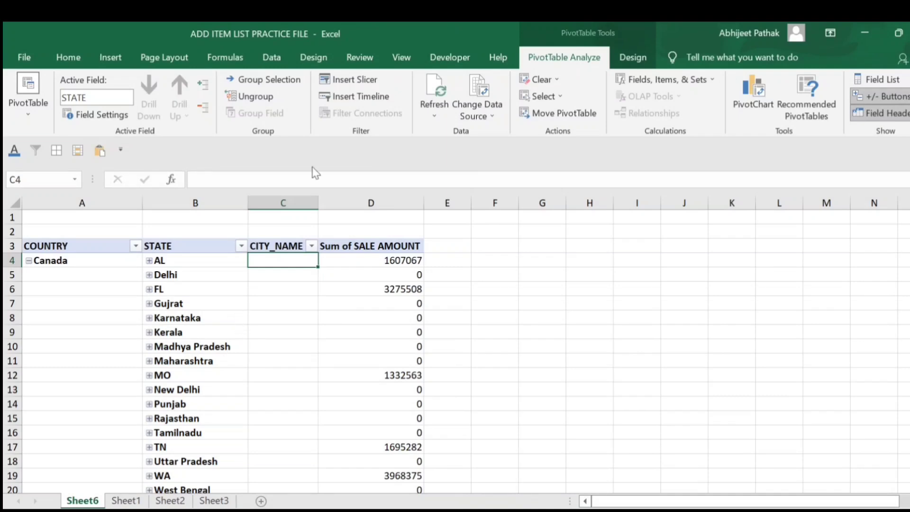
click(203, 108)
click(205, 84)
click(203, 92)
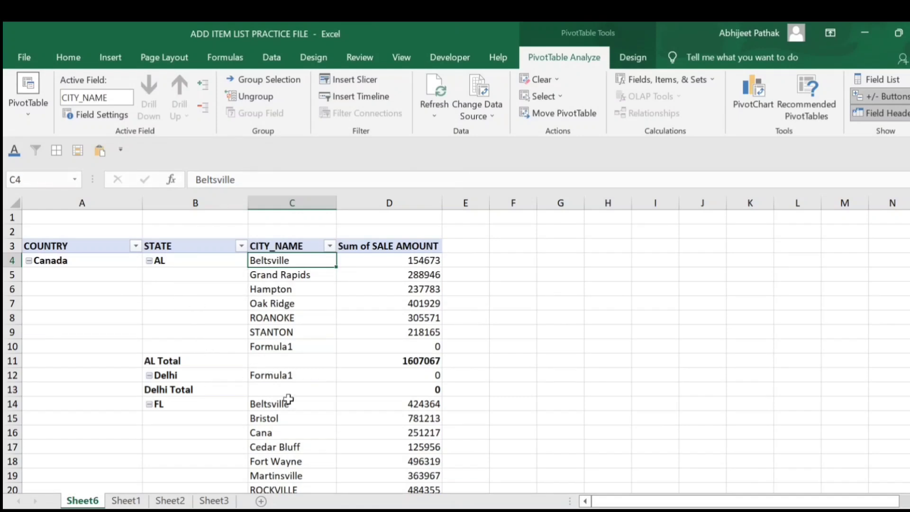
scroll(290, 455, down, 3)
scroll(290, 454, down, 7)
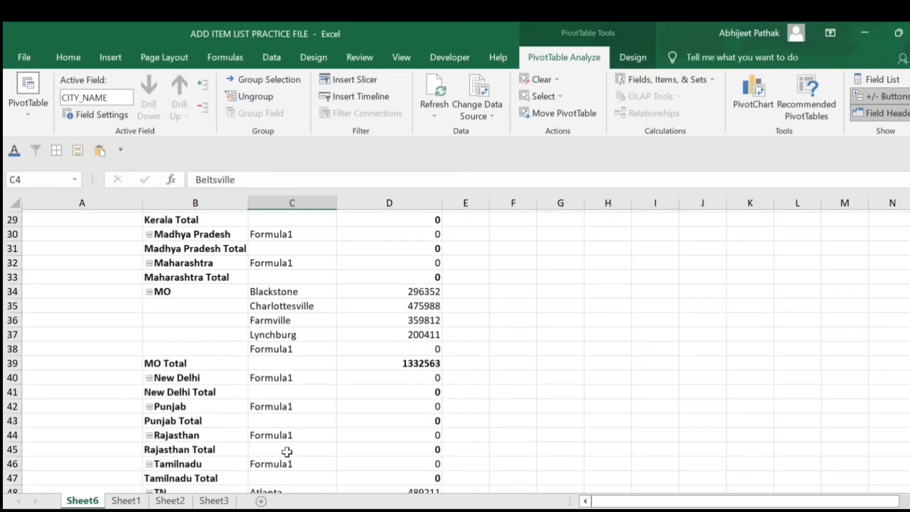
scroll(287, 451, up, 9)
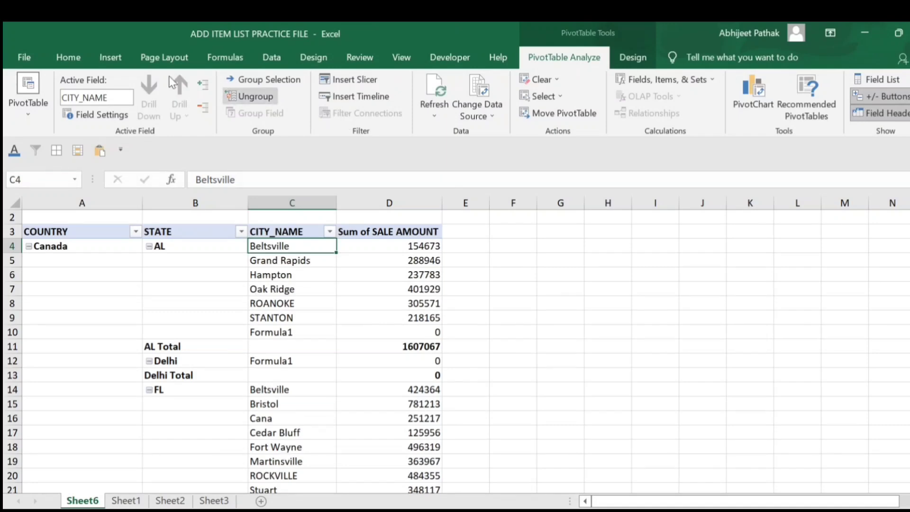
- Start a calculated item in the STATE field and name it DELHI+GUJRAT
click(168, 246)
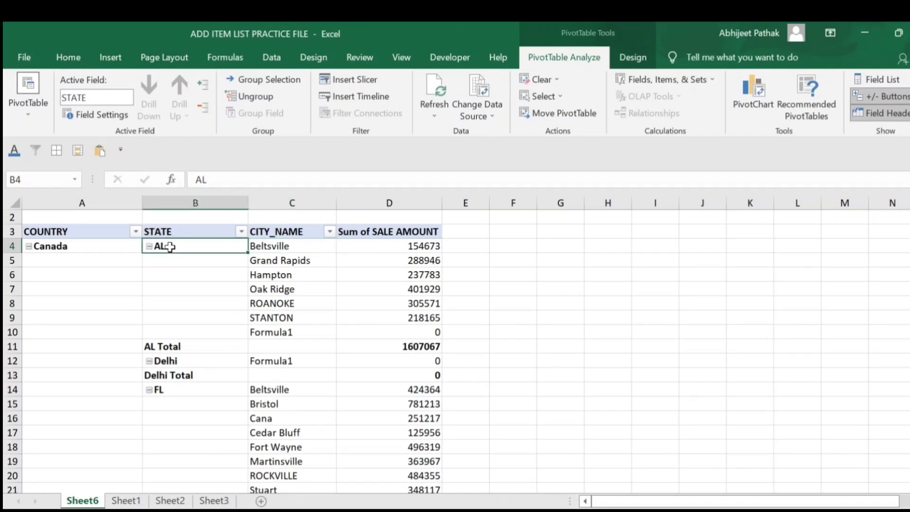
click(661, 81)
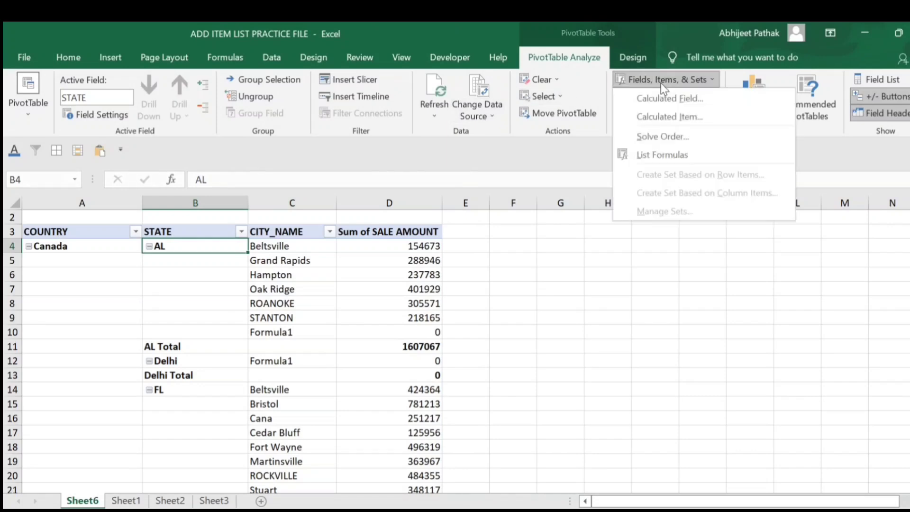
click(671, 117)
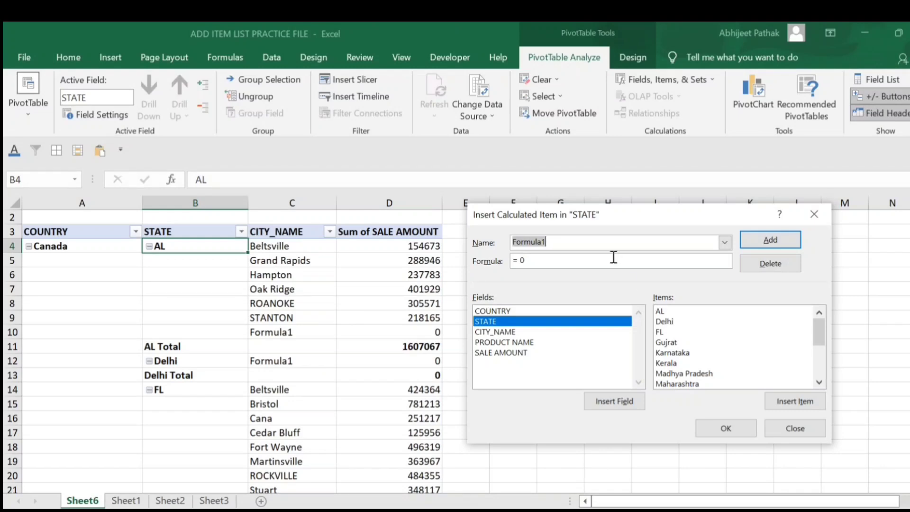
text(D)
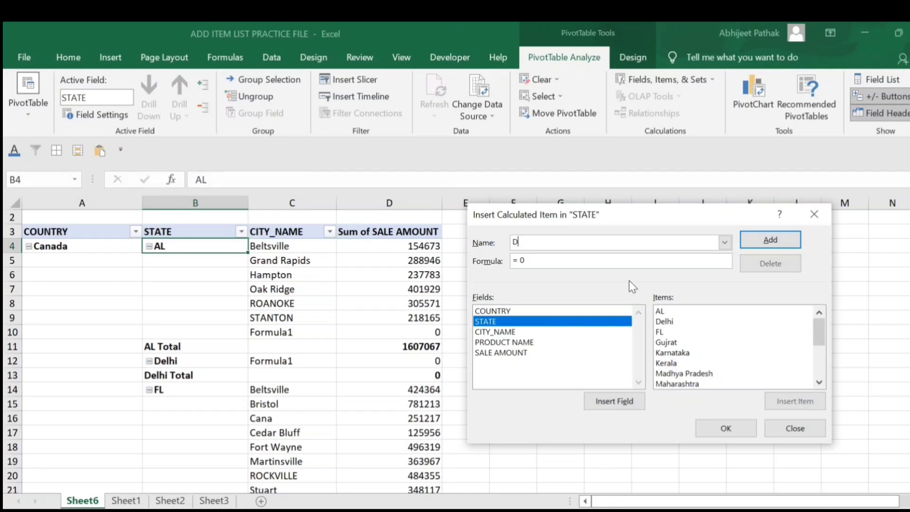
text(ELHI)
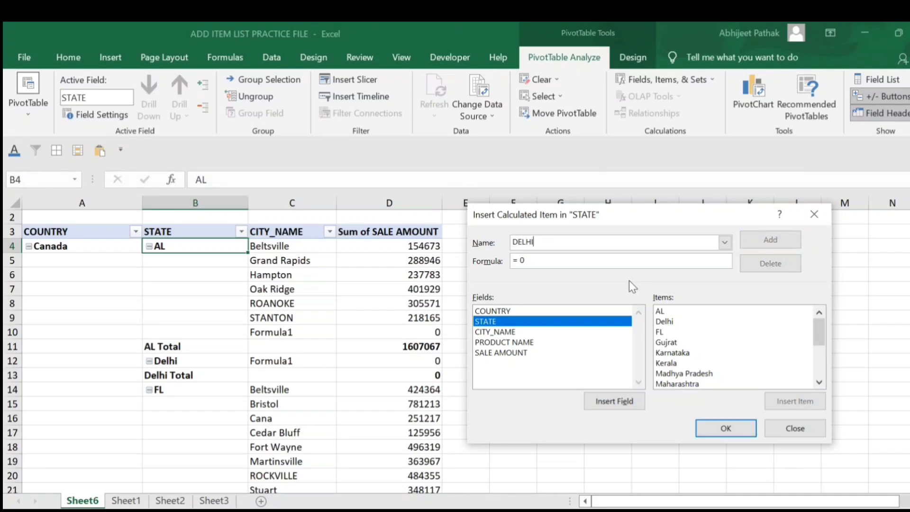
text(+GUJRAT)
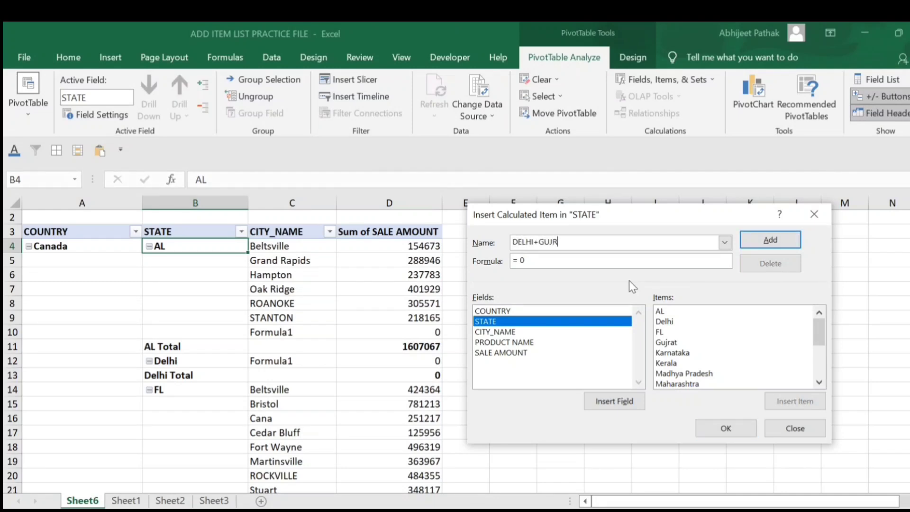
- Define the calculated item's formula as the sum of the Delhi and Gujrat items and insert it into the PivotTable
click(666, 321)
click(789, 402)
text(+)
click(679, 343)
click(783, 408)
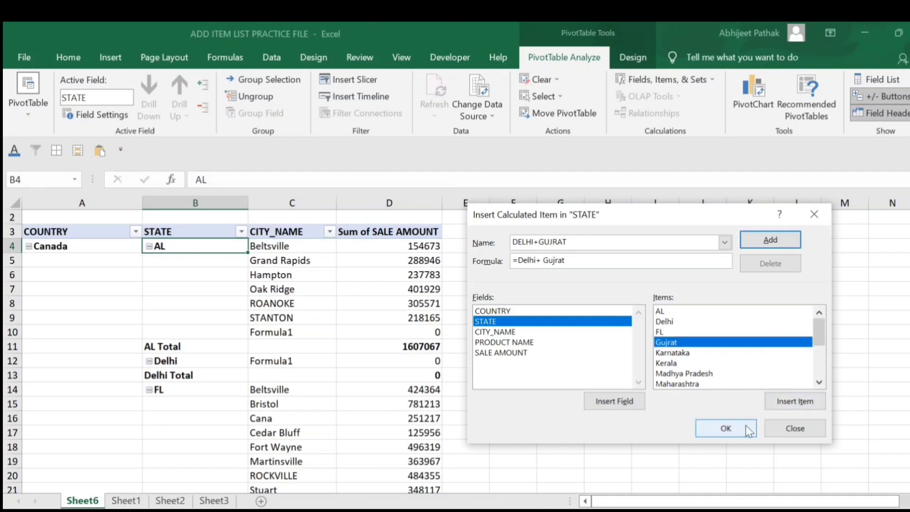
click(724, 429)
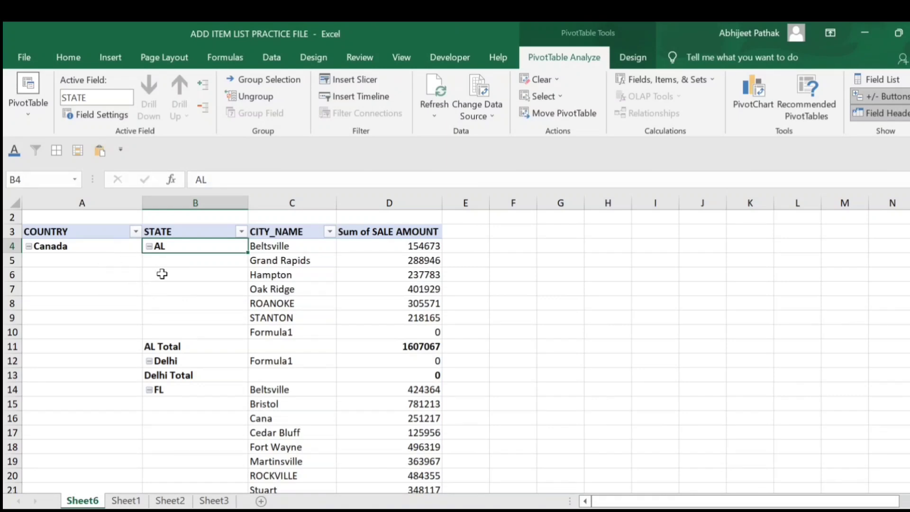
- Collapse the entire STATE field and locate the DELHI+GUJRAT item under both Canada and India
click(204, 108)
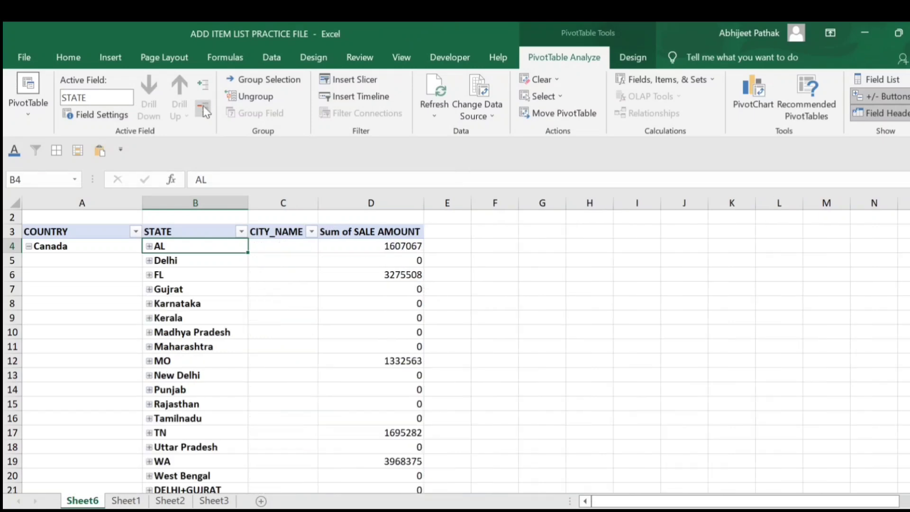
scroll(207, 343, down, 4)
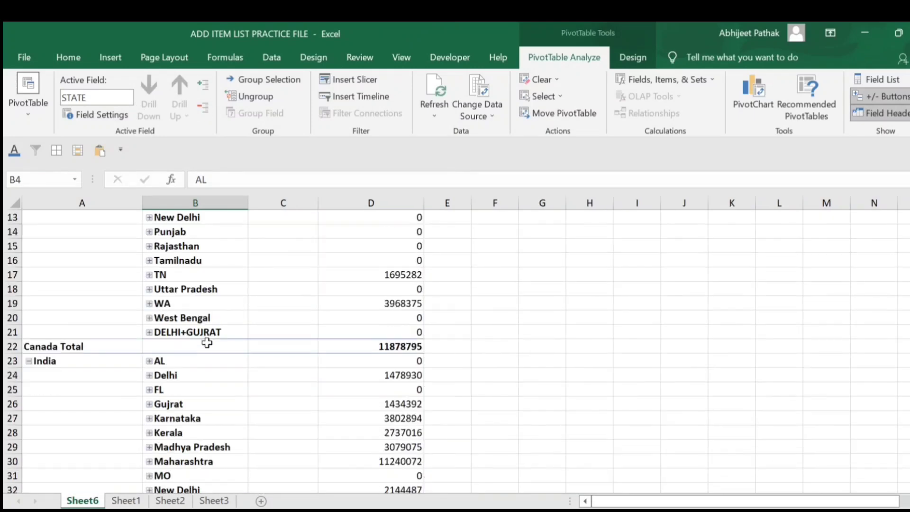
click(185, 334)
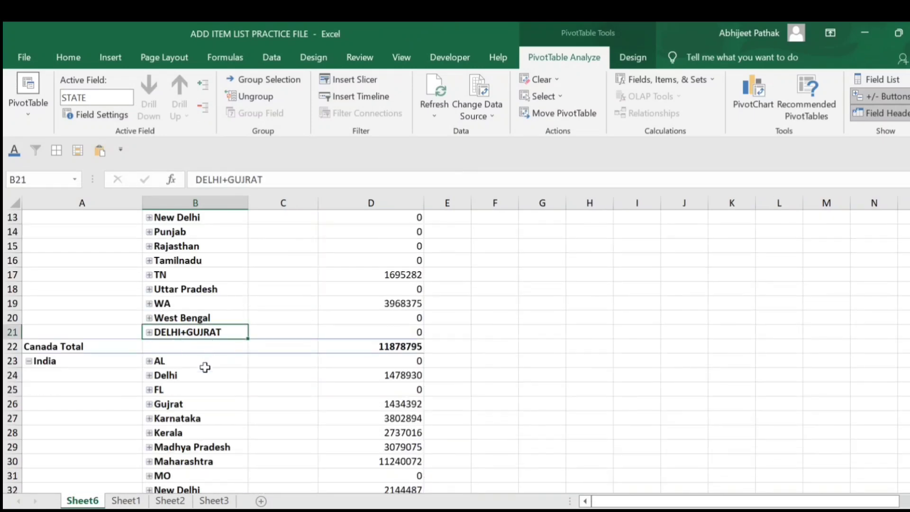
scroll(206, 365, down, 2)
scroll(206, 369, down, 5)
click(189, 318)
scroll(192, 328, up, 8)
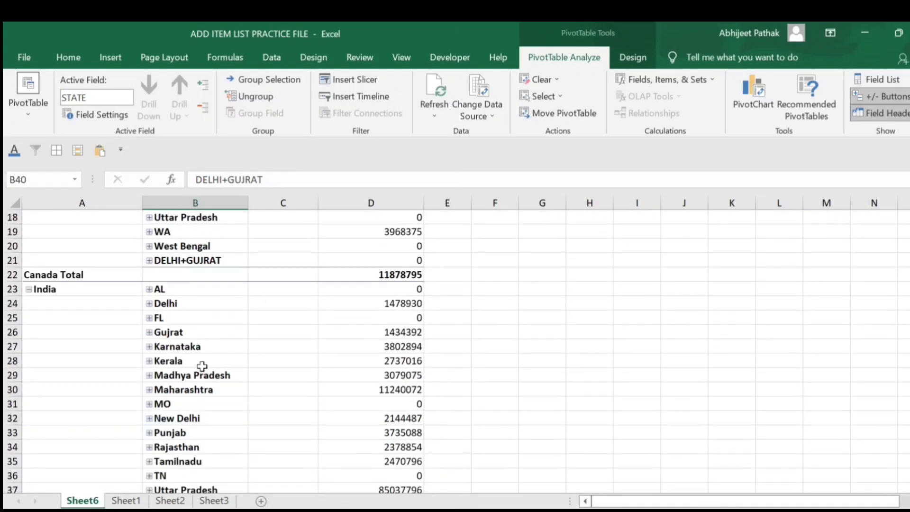
- Review the collapsed state rows under Canada and India, including where the DELHI+GUJRAT item is repeated
click(201, 403)
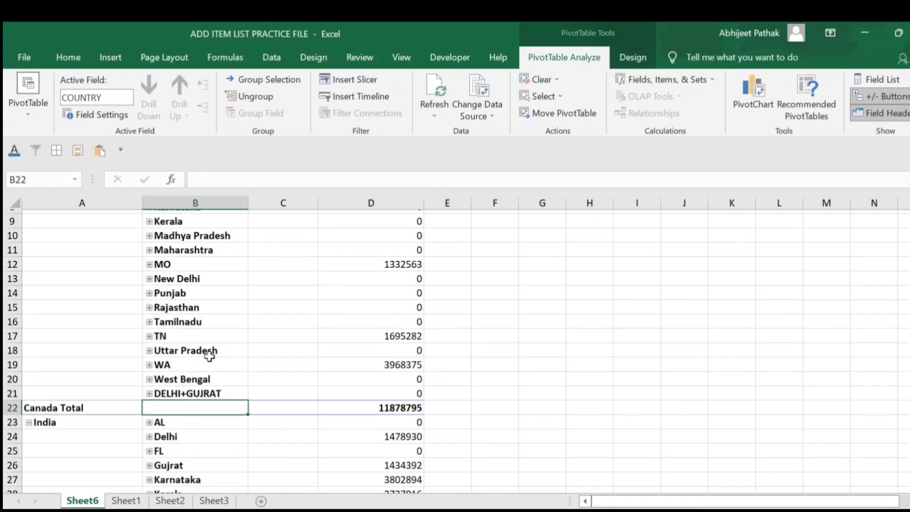
scroll(207, 351, up, 3)
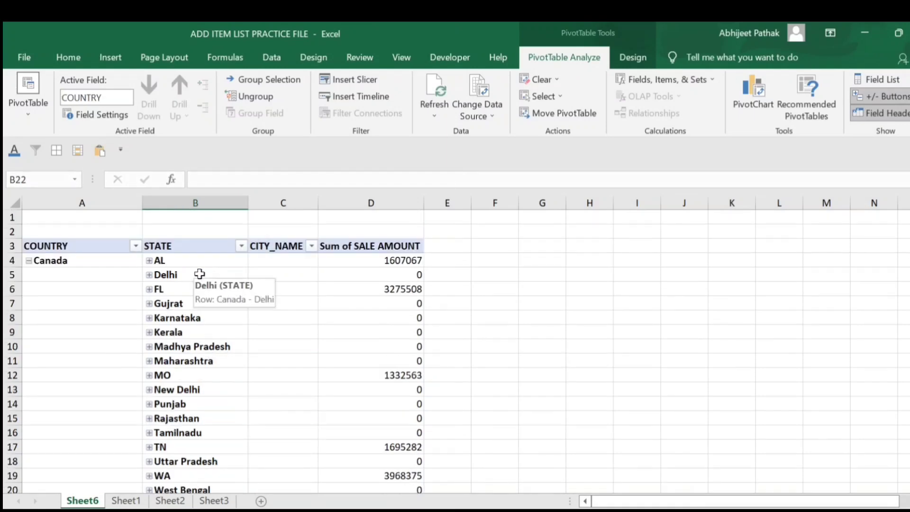
scroll(71, 321, down, 6)
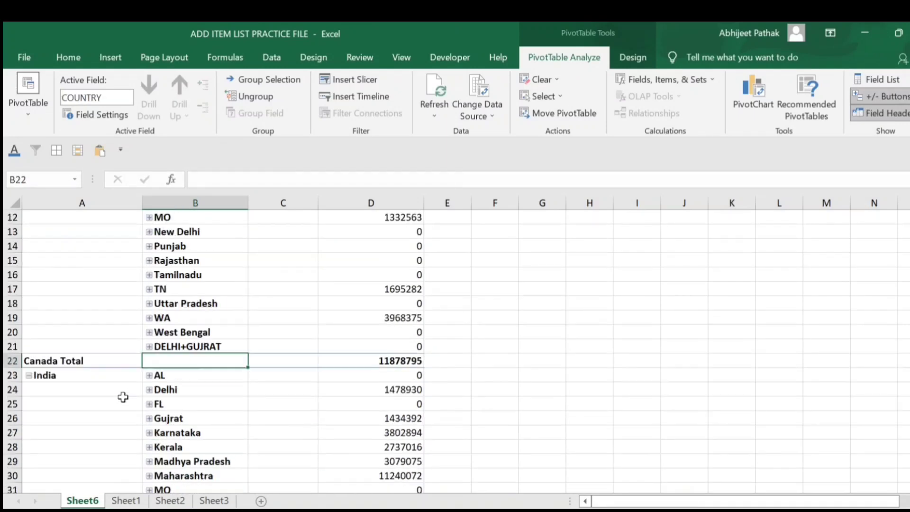
scroll(189, 460, down, 2)
scroll(183, 427, up, 6)
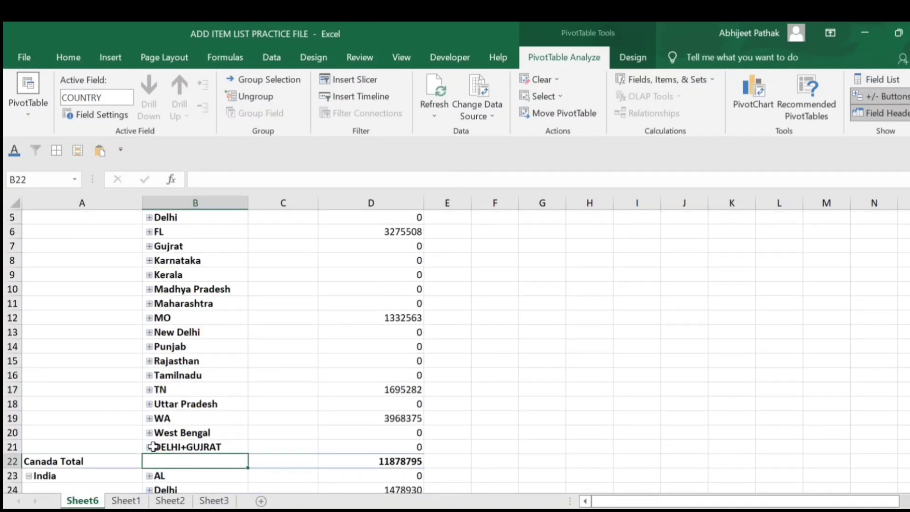
scroll(180, 418, up, 1)
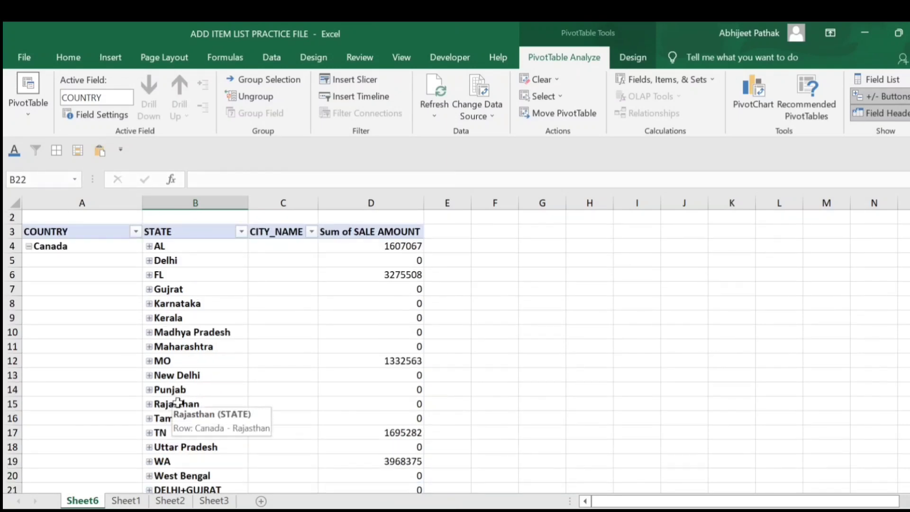
scroll(178, 403, down, 3)
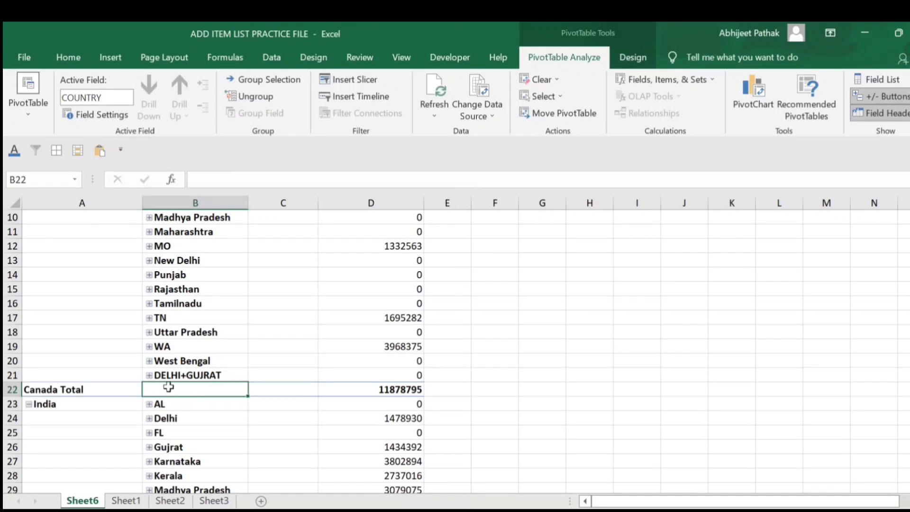
- Expand the DELHI+GUJRAT item under Canada and examine the cities listed beneath it
click(150, 375)
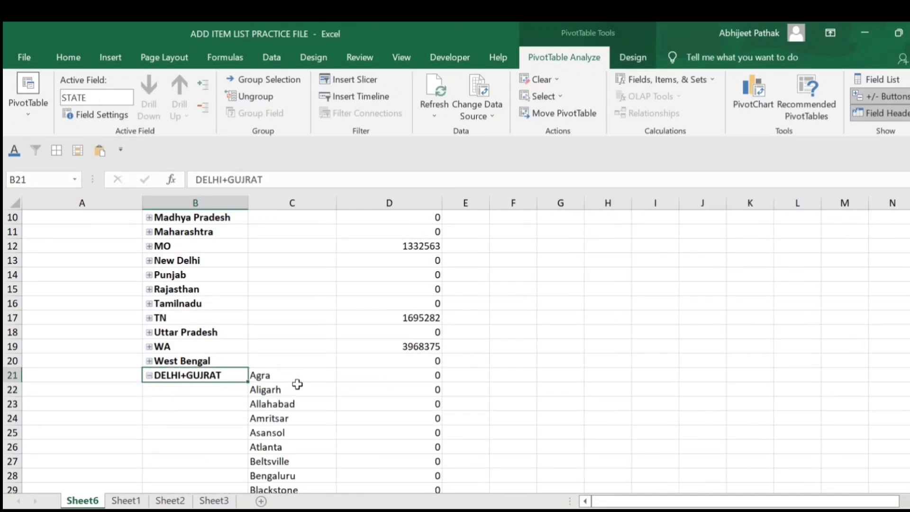
scroll(302, 404, down, 8)
scroll(302, 404, down, 2)
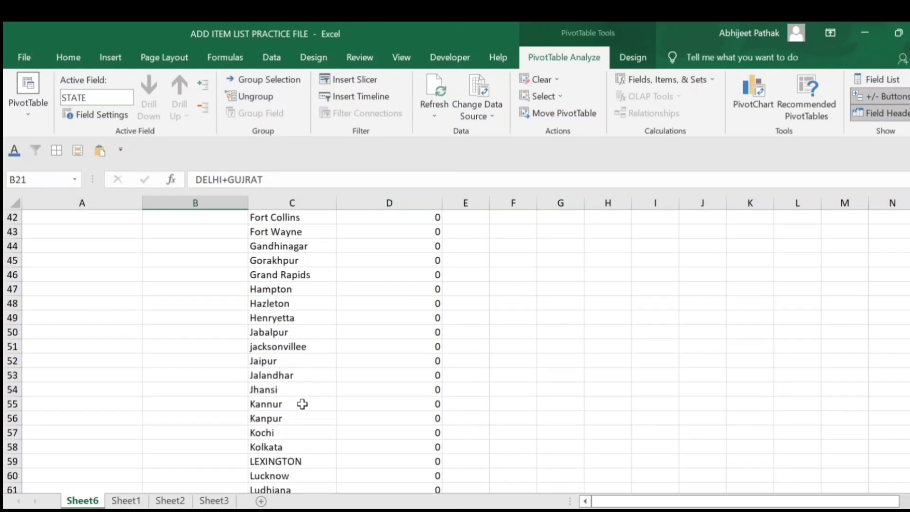
scroll(293, 394, down, 3)
scroll(293, 393, down, 3)
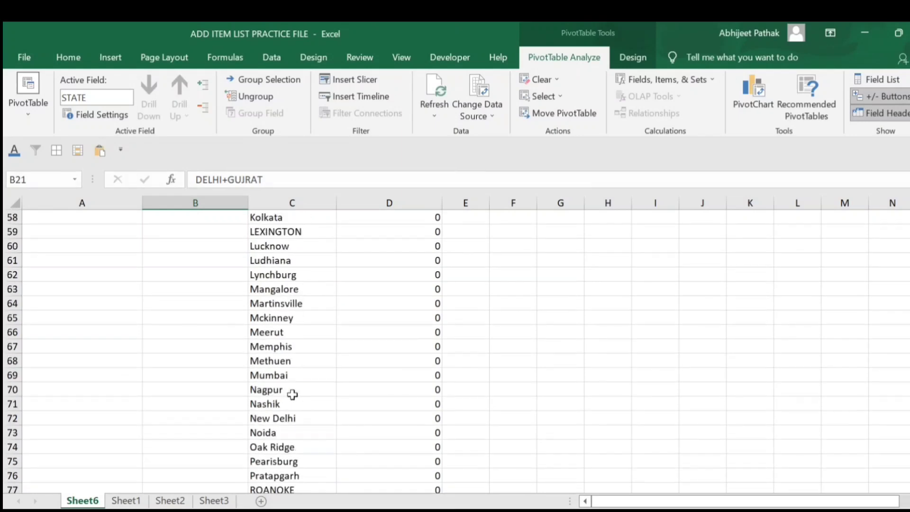
- Create a new PivotTable on a new worksheet from the sales data in Sheet1
click(134, 501)
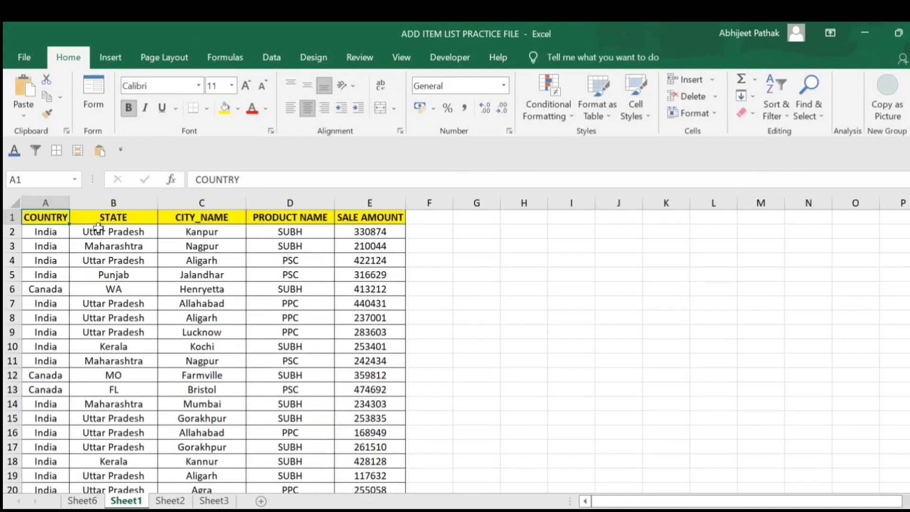
click(93, 232)
click(110, 57)
click(30, 90)
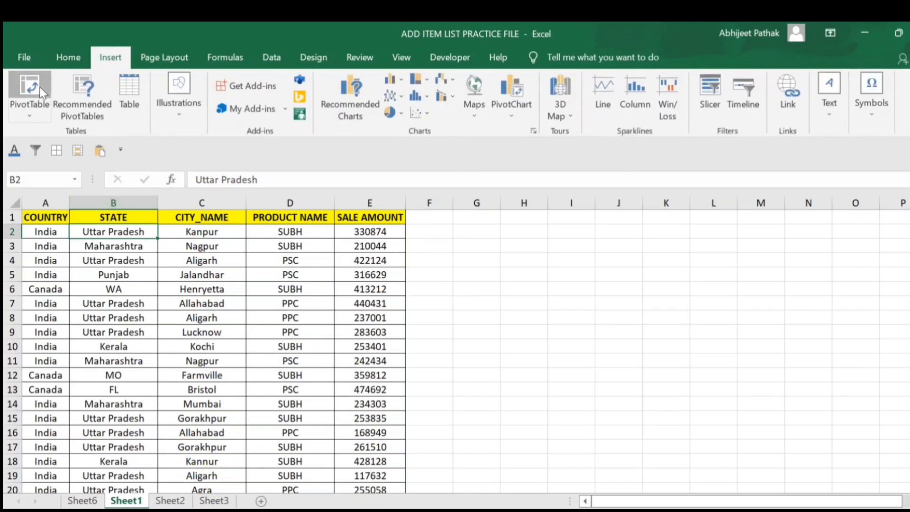
click(713, 421)
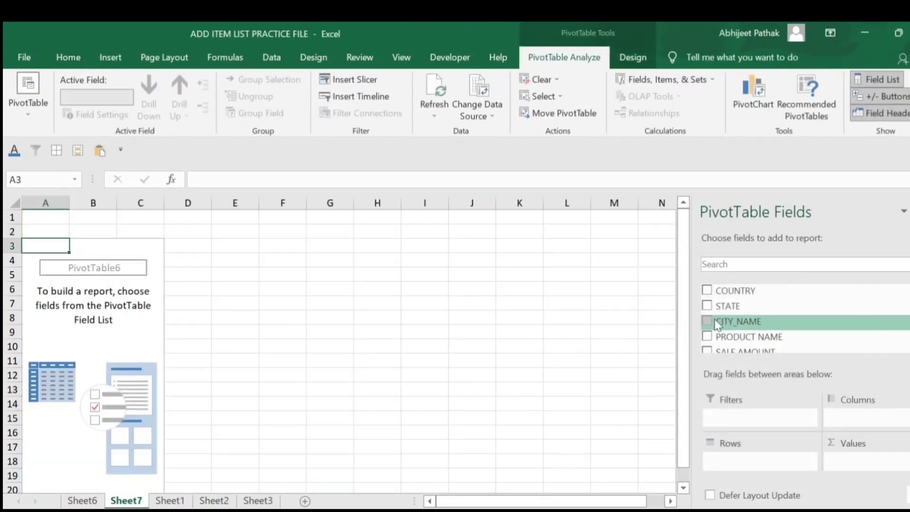
- Add CITY_NAME to the rows of the new PivotTable on Sheet7 and look through the city list
drag(720, 321, 751, 467)
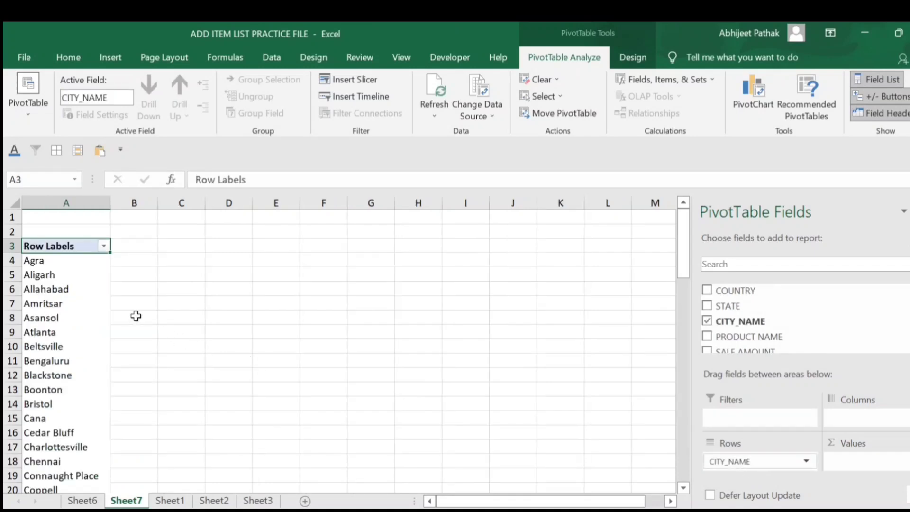
scroll(33, 256, down, 3)
scroll(80, 427, up, 4)
- Return to Sheet6 and examine the cities and sale amounts listed under DELHI+GUJRAT for Canada and India
click(95, 501)
scroll(284, 323, up, 6)
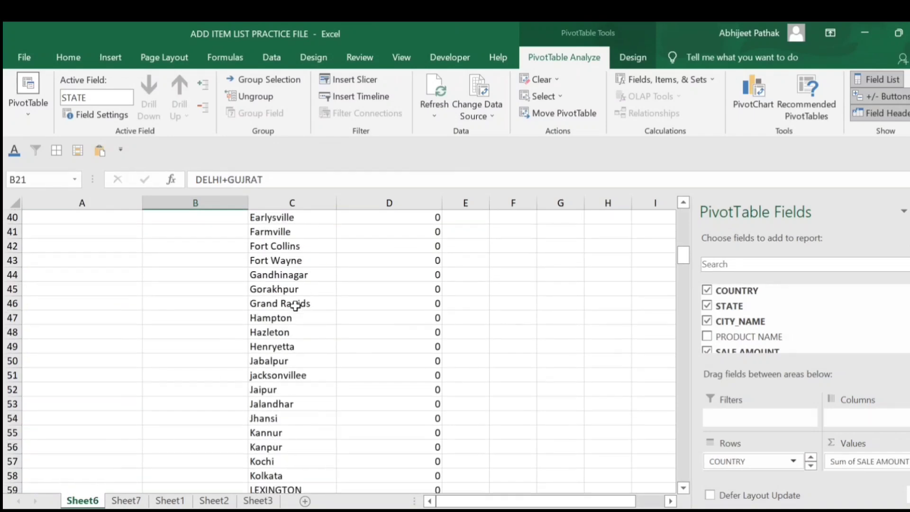
scroll(295, 306, down, 14)
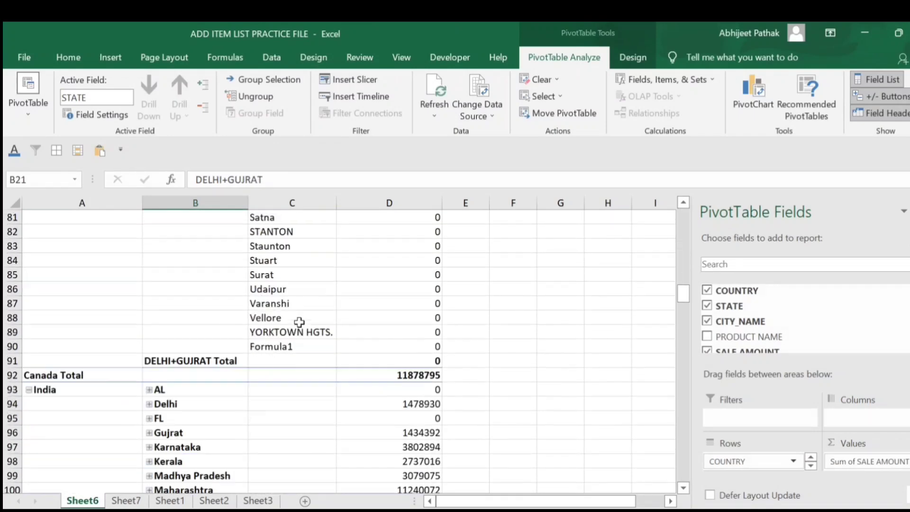
scroll(299, 322, down, 3)
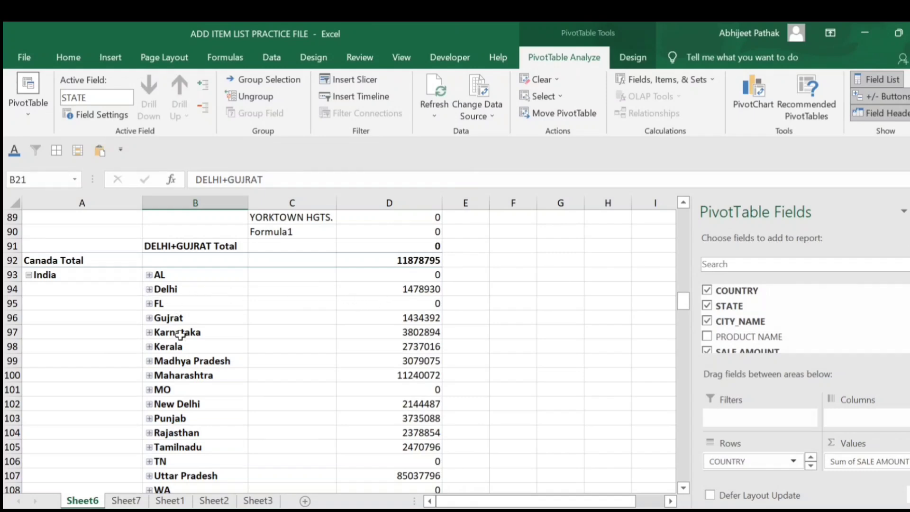
scroll(181, 335, down, 2)
scroll(303, 413, down, 10)
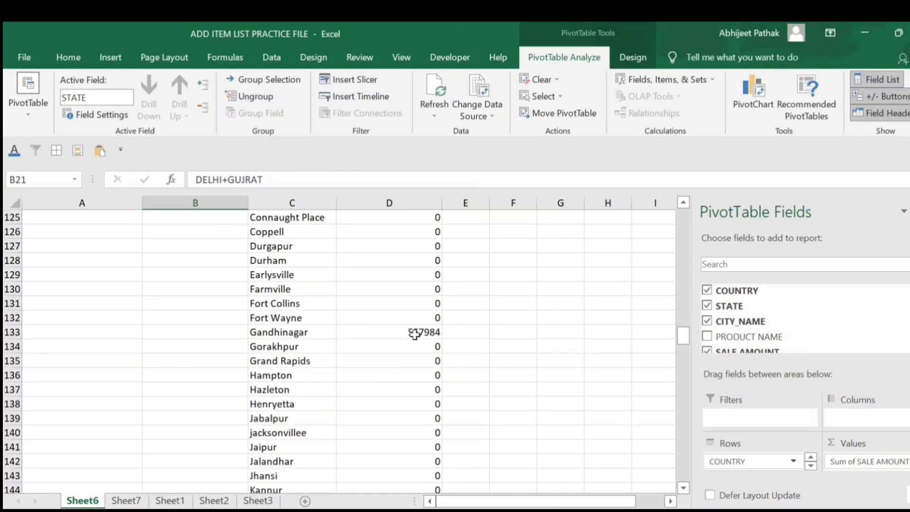
click(411, 333)
scroll(410, 333, down, 9)
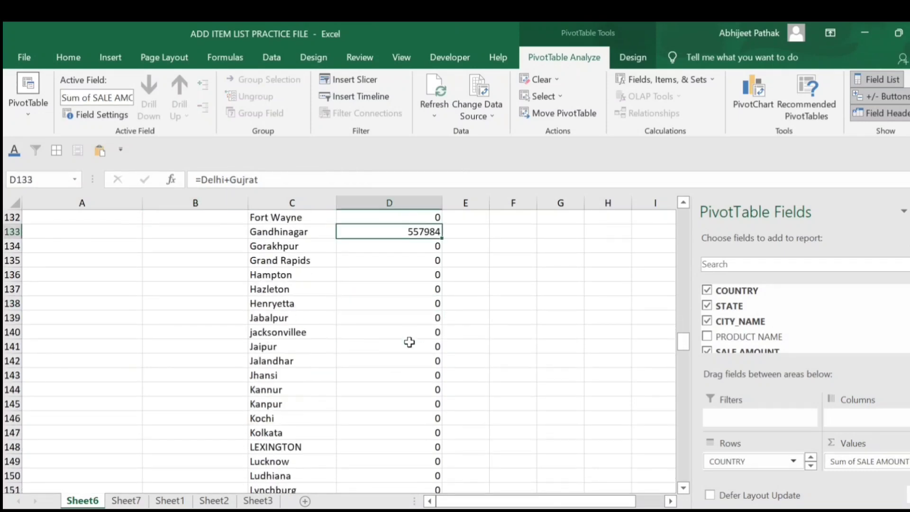
click(382, 332)
scroll(381, 334, down, 7)
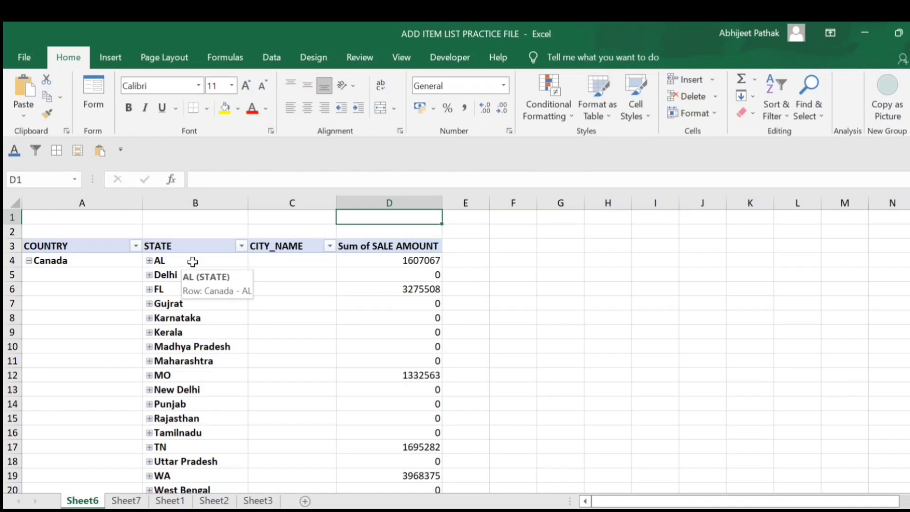
- Filter the STATE field to show only DELHI+GUJRAT and collapse its city rows
click(193, 262)
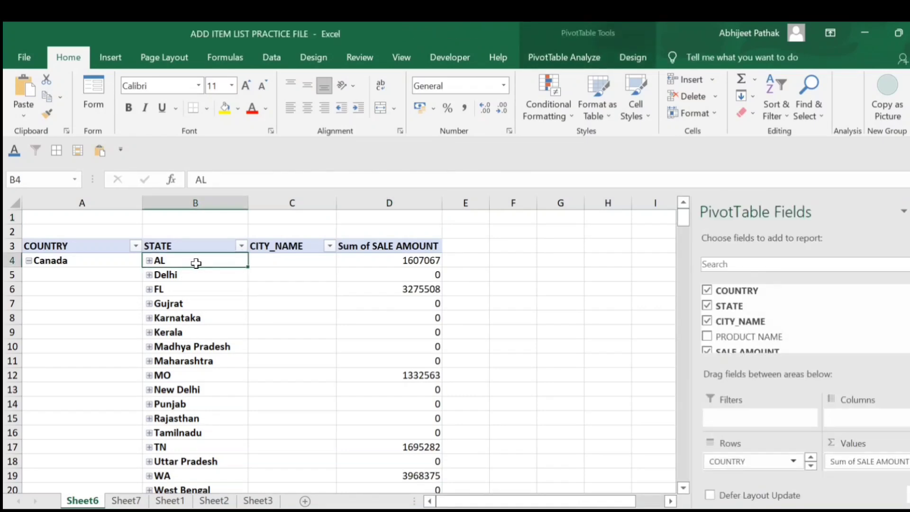
click(242, 246)
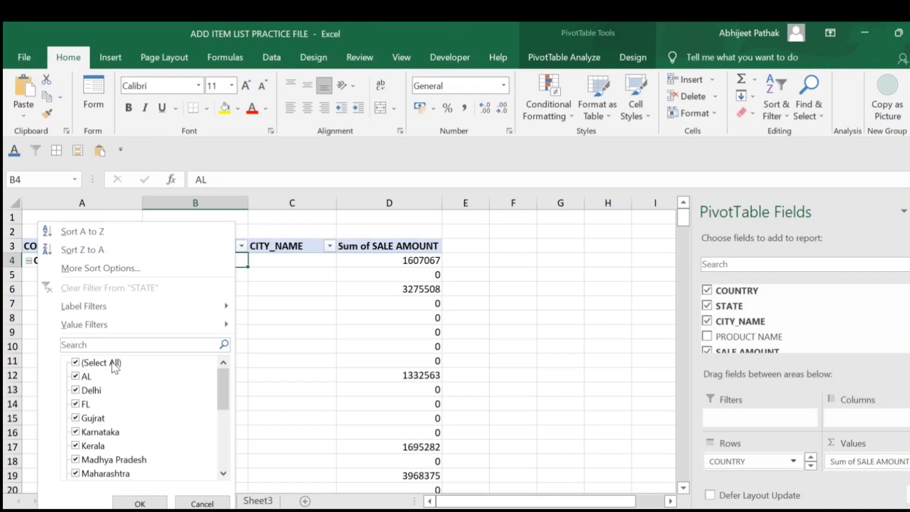
click(77, 363)
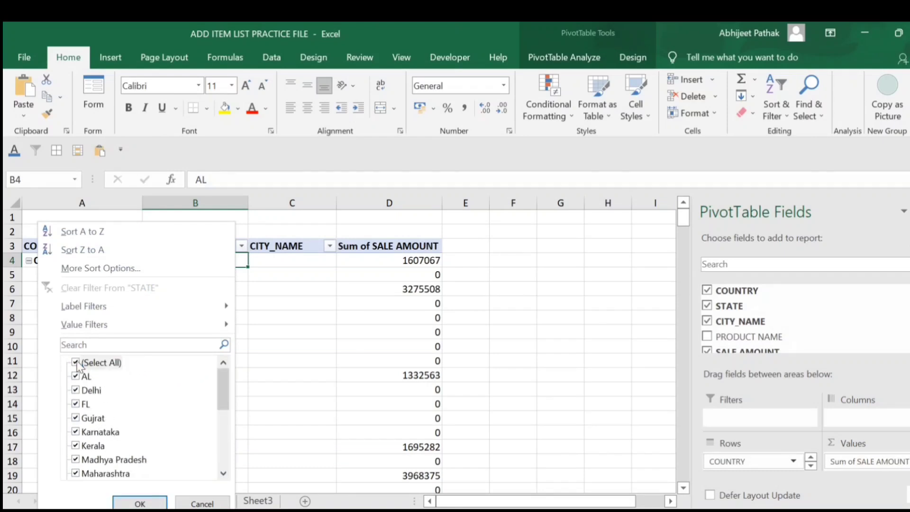
scroll(81, 474, down, 4)
click(76, 460)
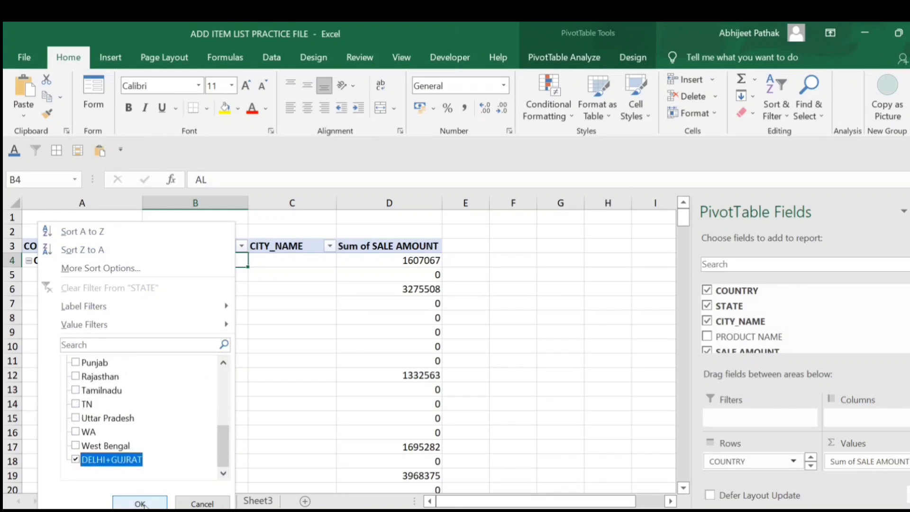
click(140, 504)
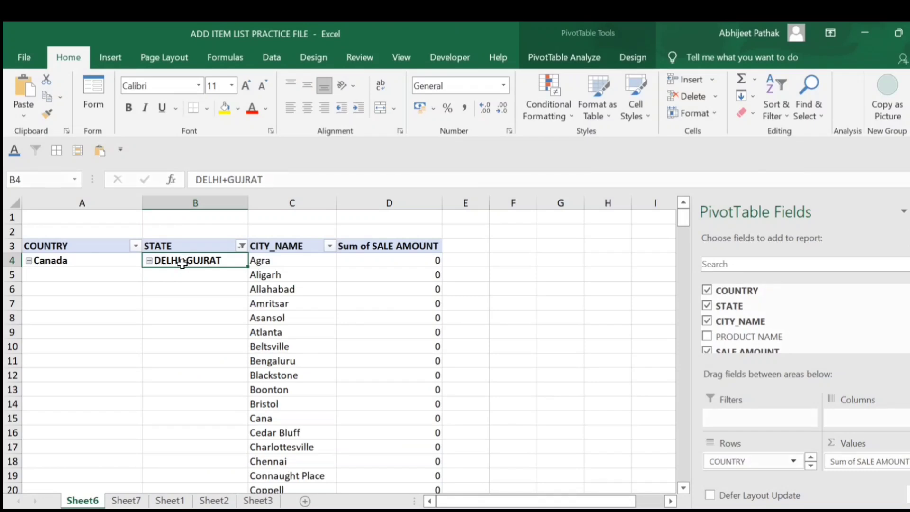
click(149, 261)
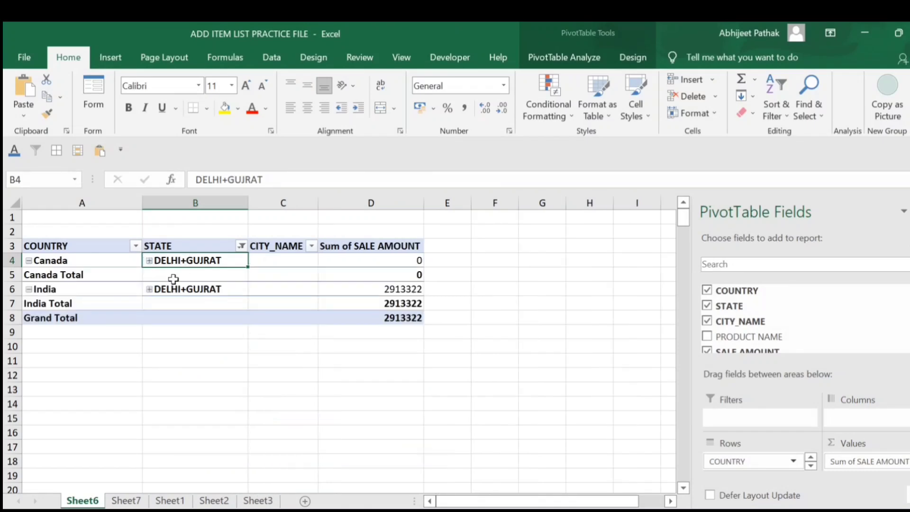
- Check the sale amount of the DELHI+GUJRAT item under India
click(410, 292)
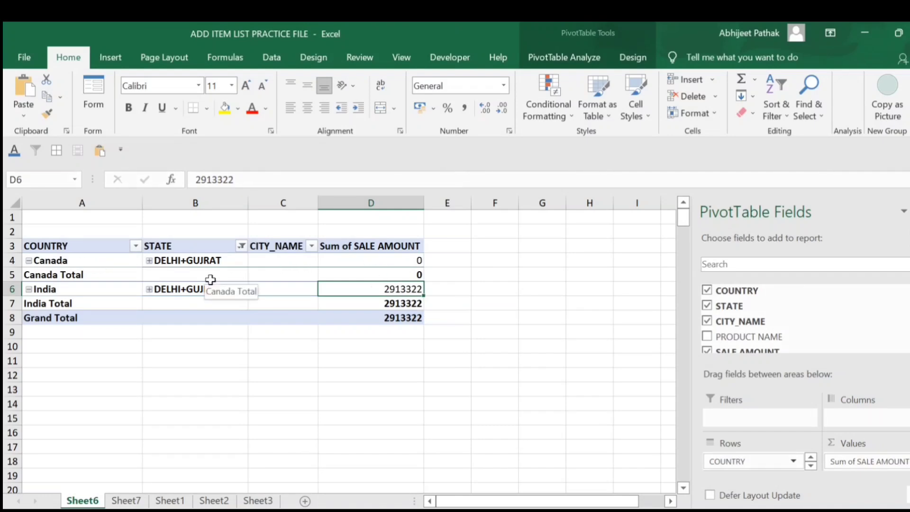
click(66, 291)
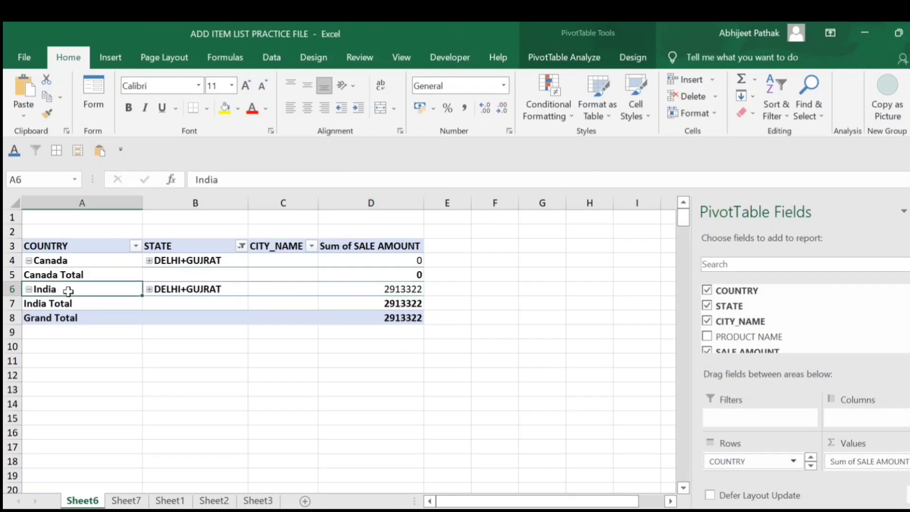
click(390, 290)
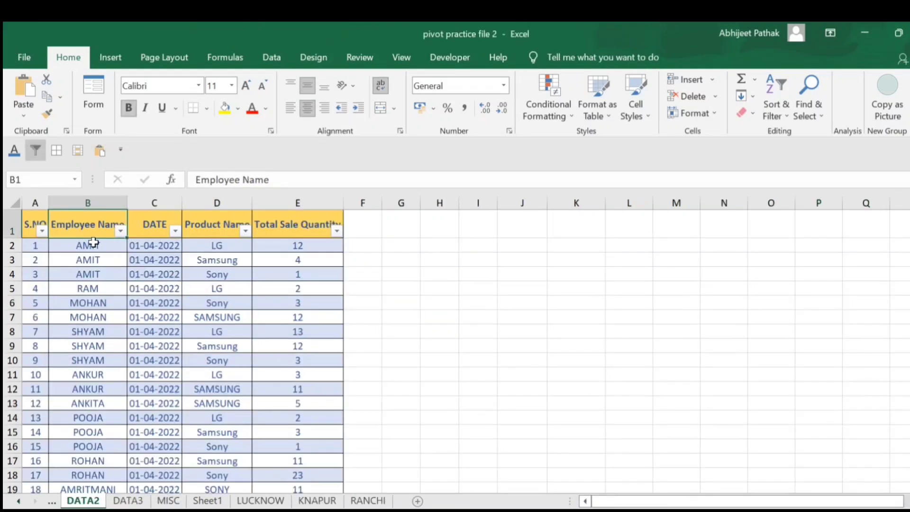
- In the pivot practice file 2 workbook, create a PivotTable on a new worksheet from the DATA2 sheet's data
click(108, 58)
click(32, 84)
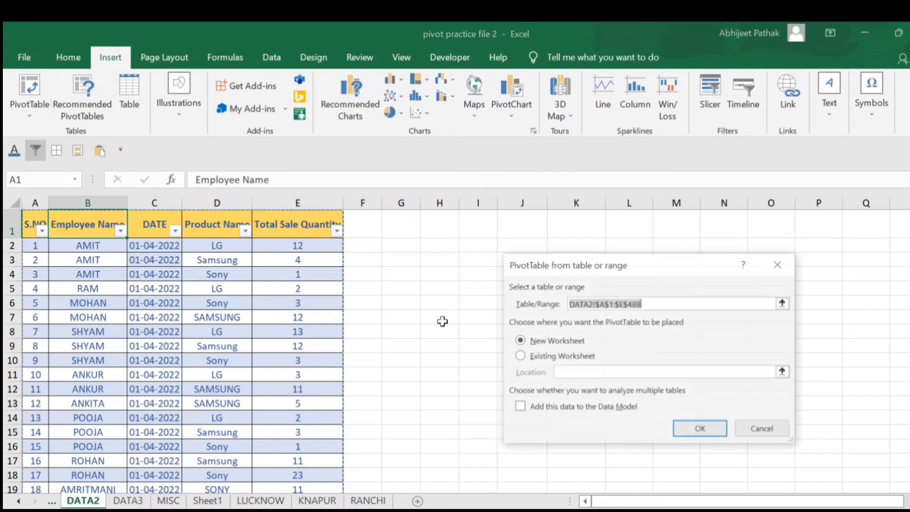
click(701, 430)
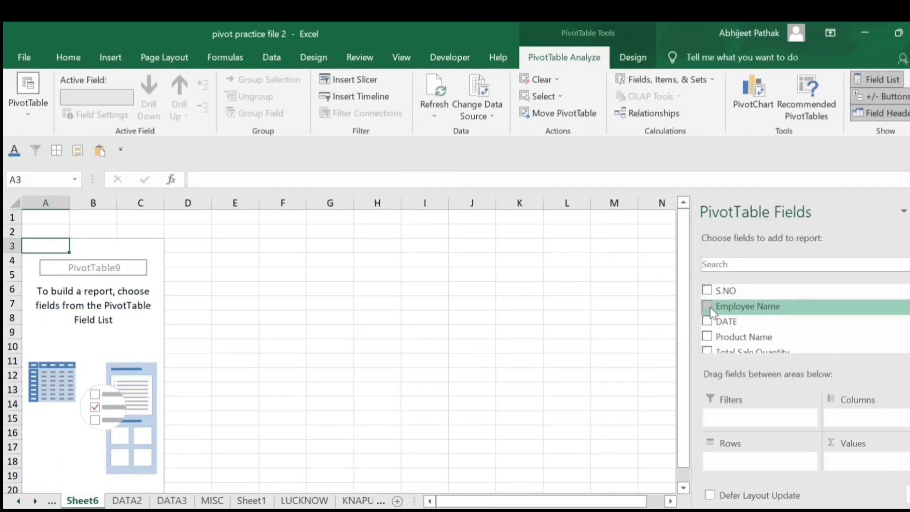
- Add DATE and Product Name to the PivotTable rows and summarize Total Sale Quantity as the value
click(713, 322)
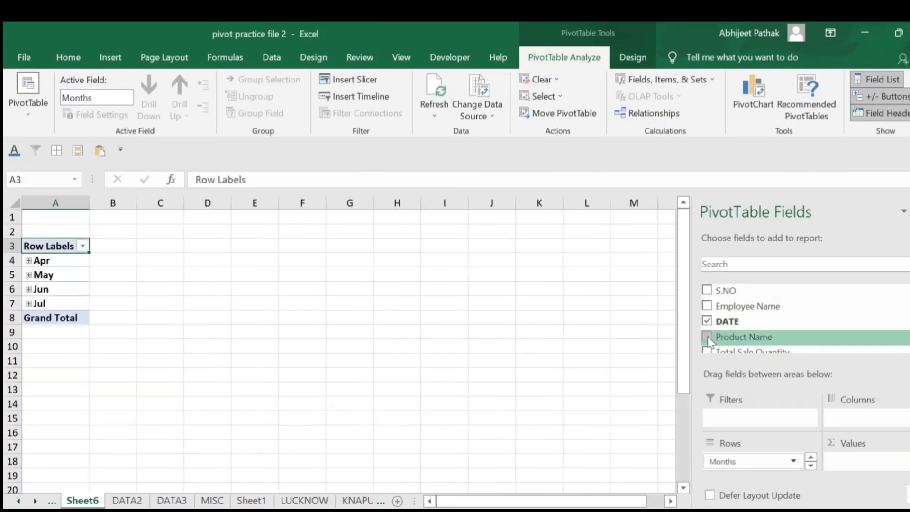
click(708, 337)
click(811, 466)
click(810, 466)
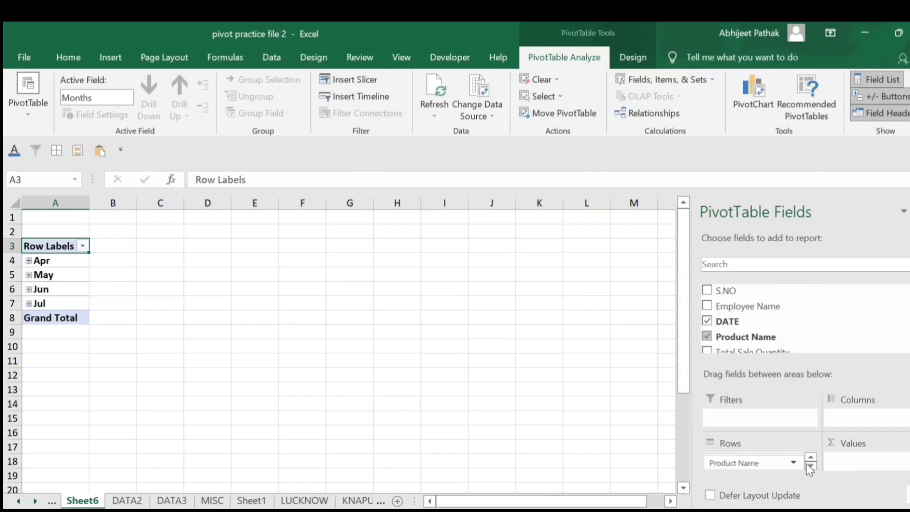
drag(760, 356, 861, 463)
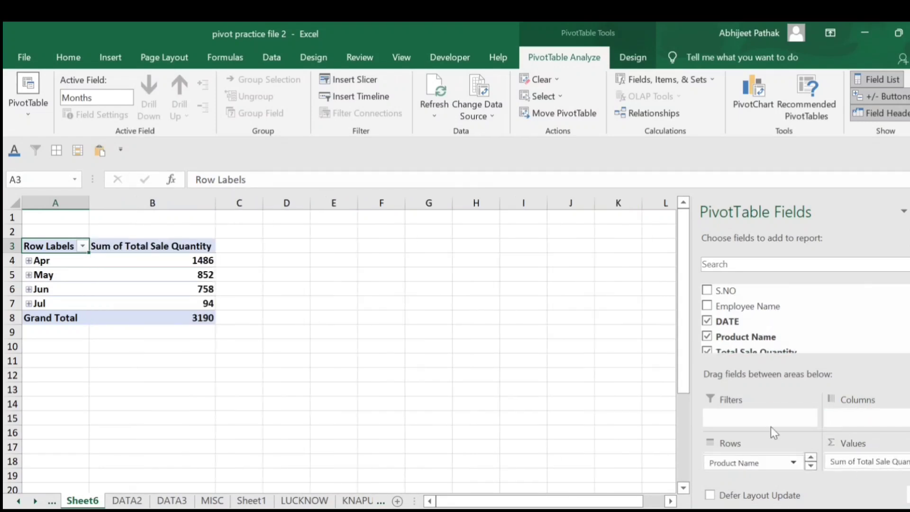
- Expand the entire Months field to show the individual dates and products
click(47, 261)
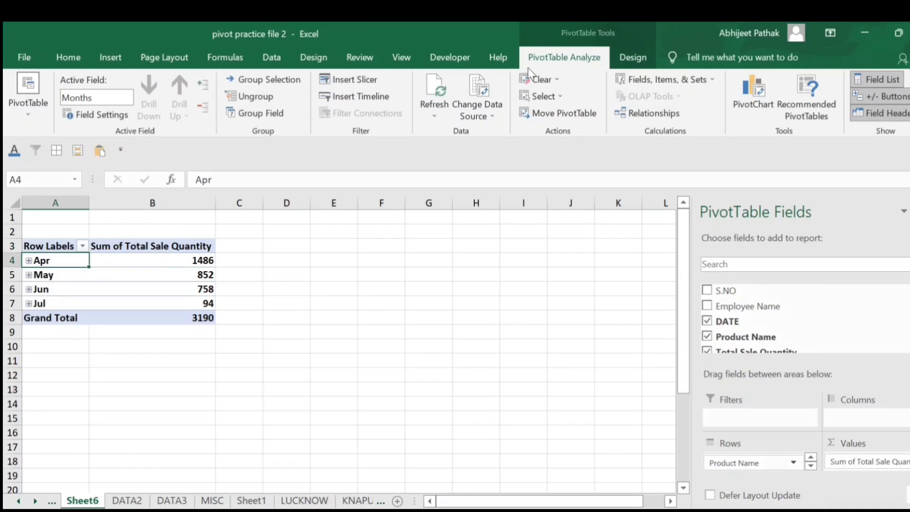
click(204, 85)
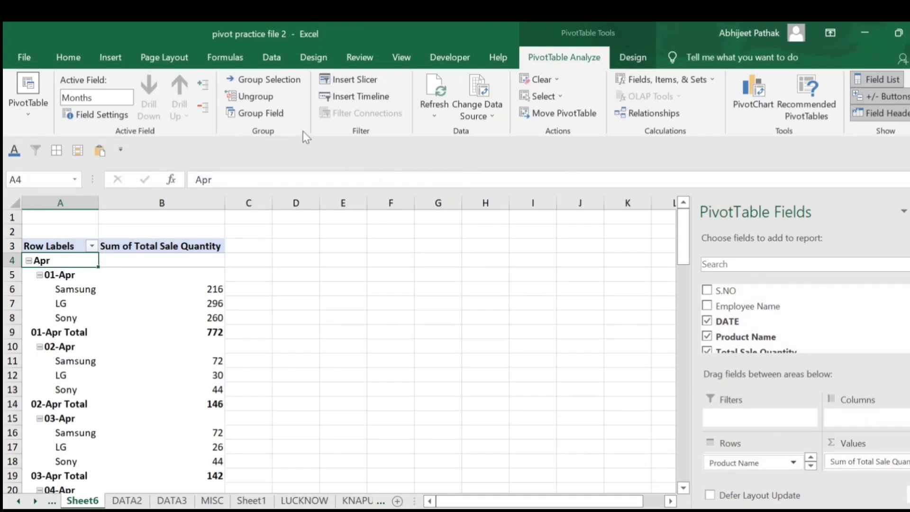
click(402, 296)
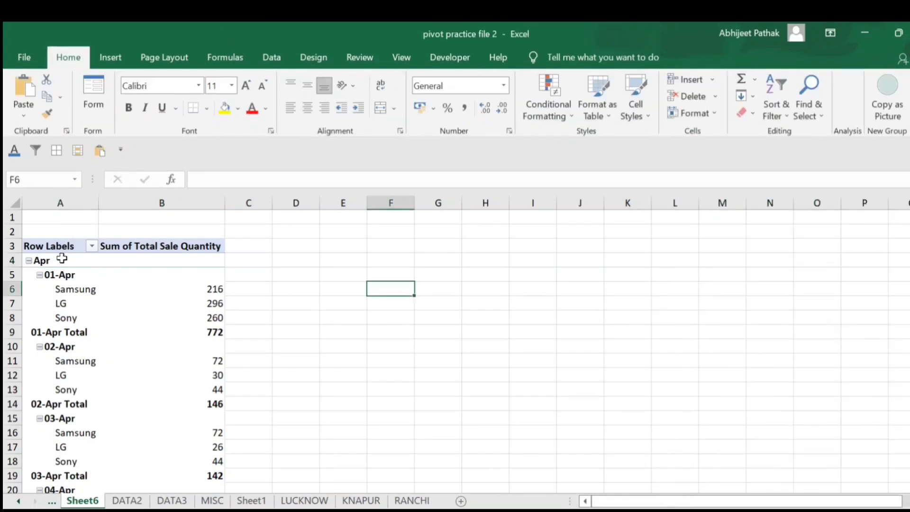
- Try to insert a calculated item in the grouped Months field
click(88, 258)
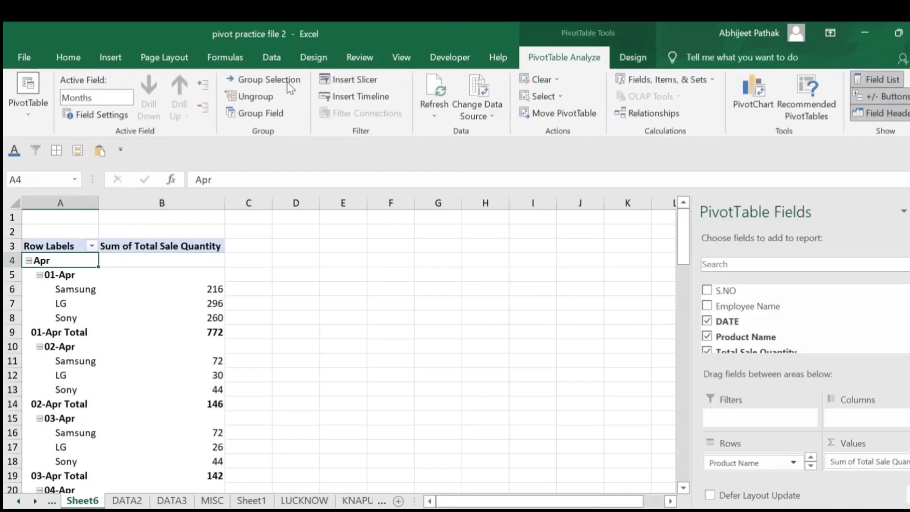
click(669, 80)
click(671, 116)
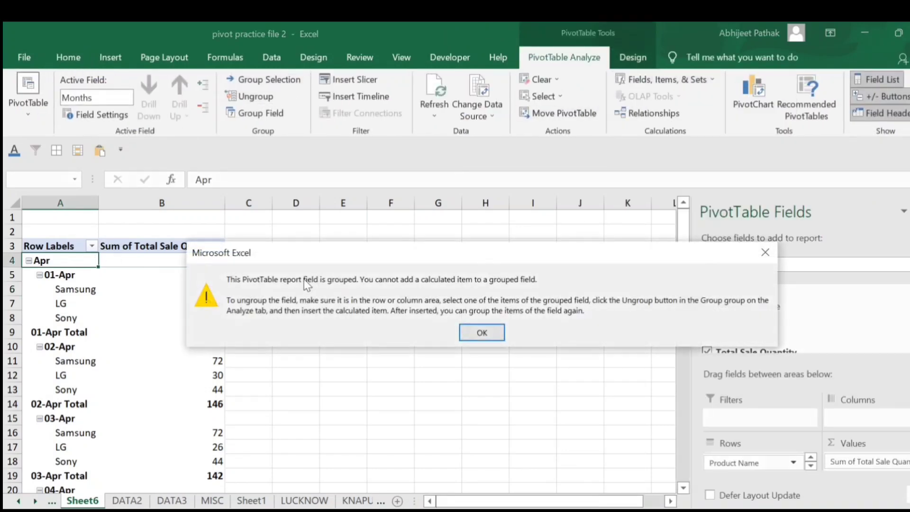
click(487, 337)
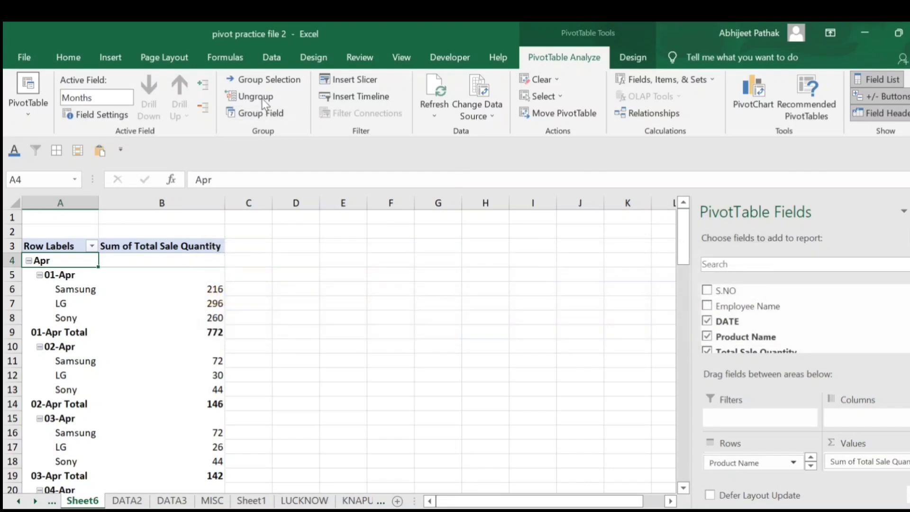
- Ungroup the months in the row labels to list the individual dates
click(264, 99)
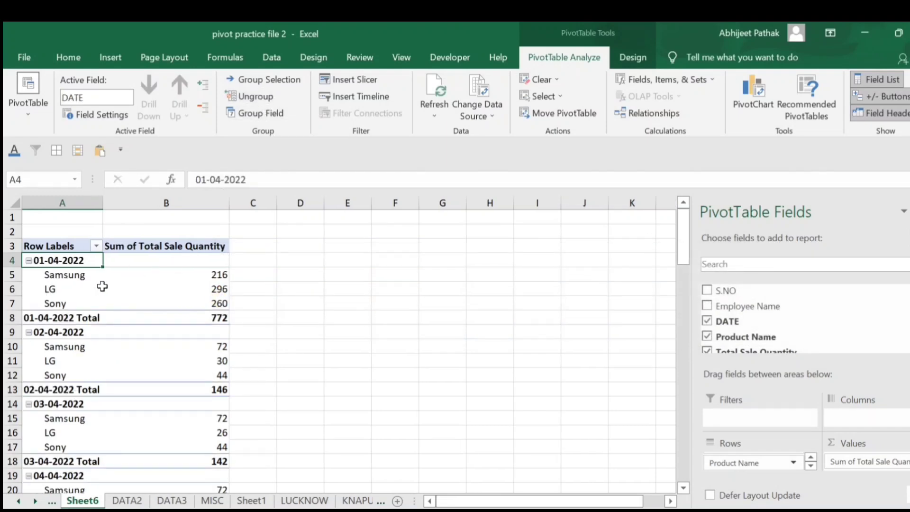
click(395, 332)
- Change the PivotTable's report layout to Tabular Form
click(137, 279)
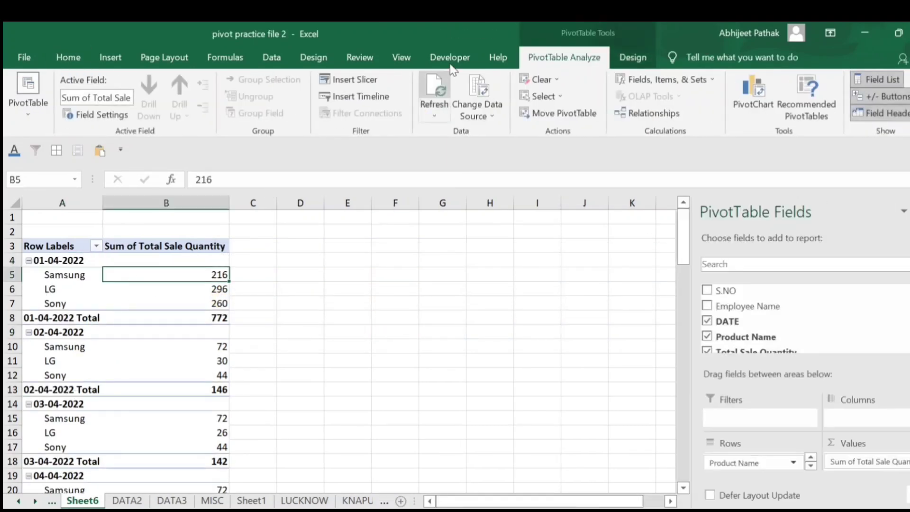
click(401, 57)
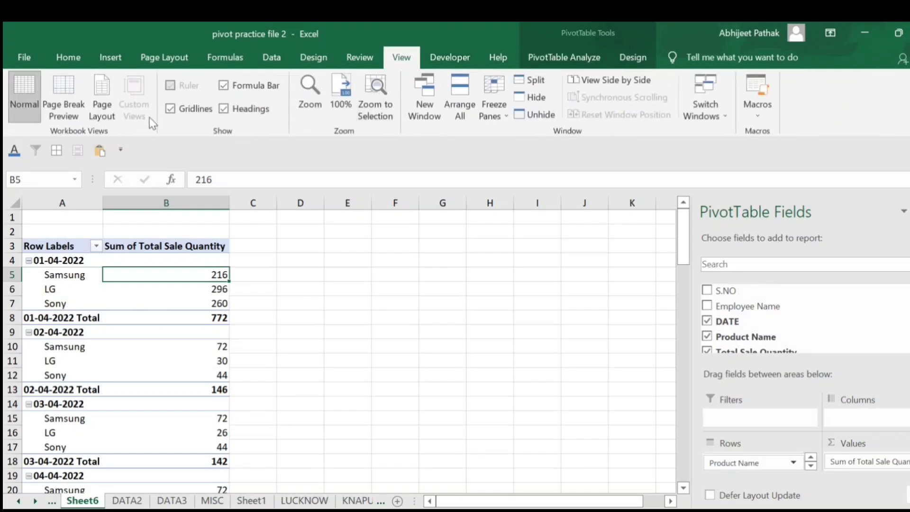
click(599, 61)
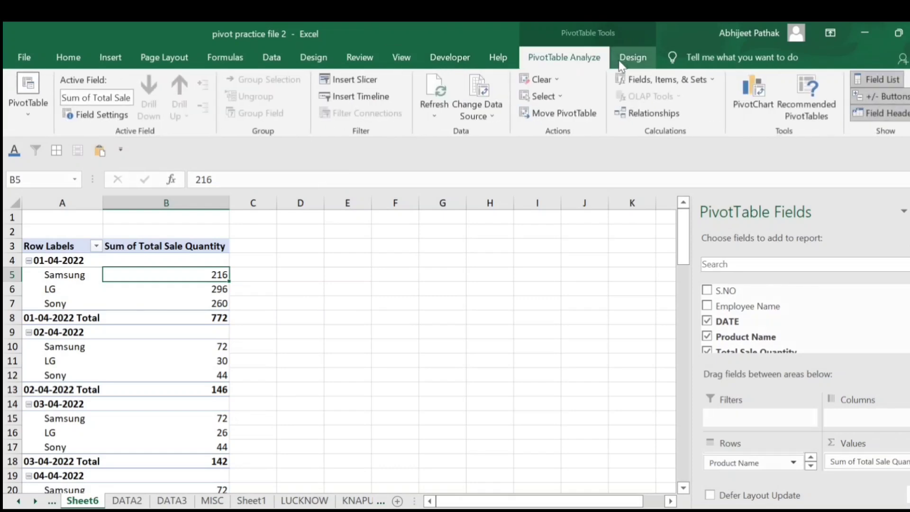
click(633, 57)
click(108, 99)
click(150, 214)
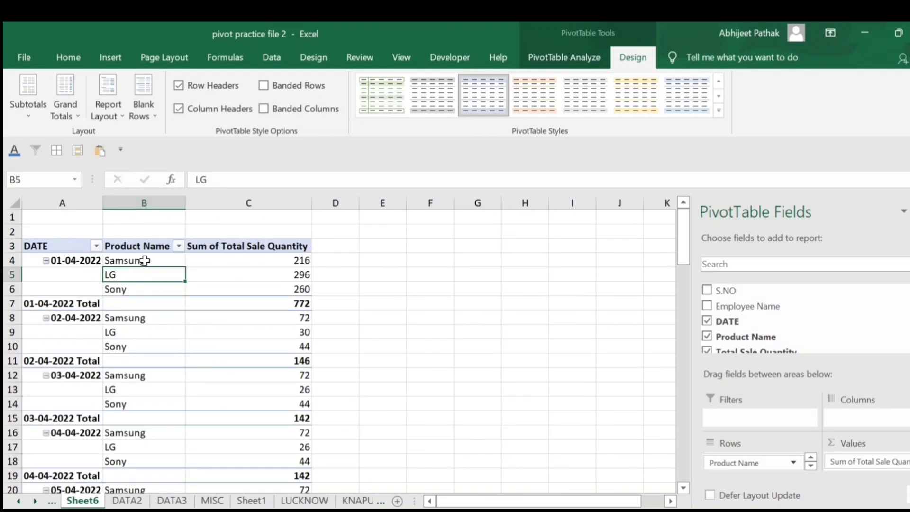
- Start a new calculated item in the PivotTable's Product Name field and name it LG+SONY
click(304, 288)
click(277, 303)
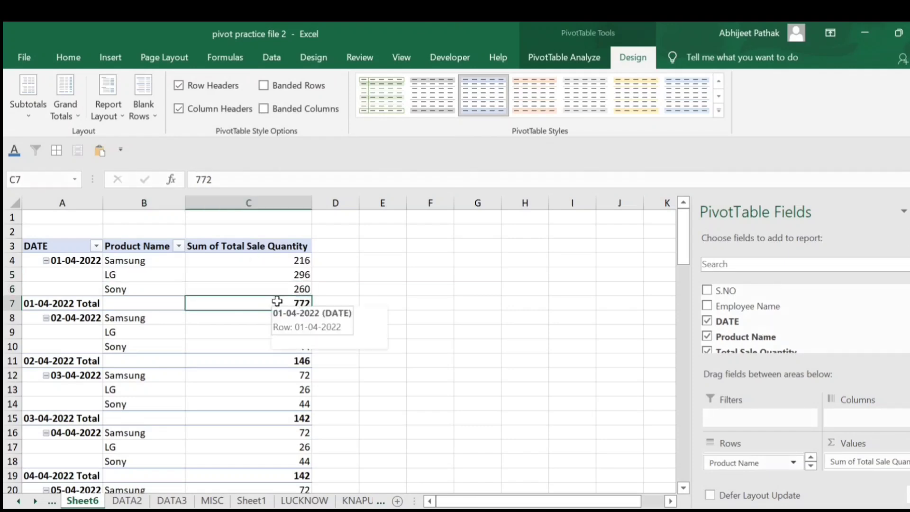
click(141, 243)
click(564, 57)
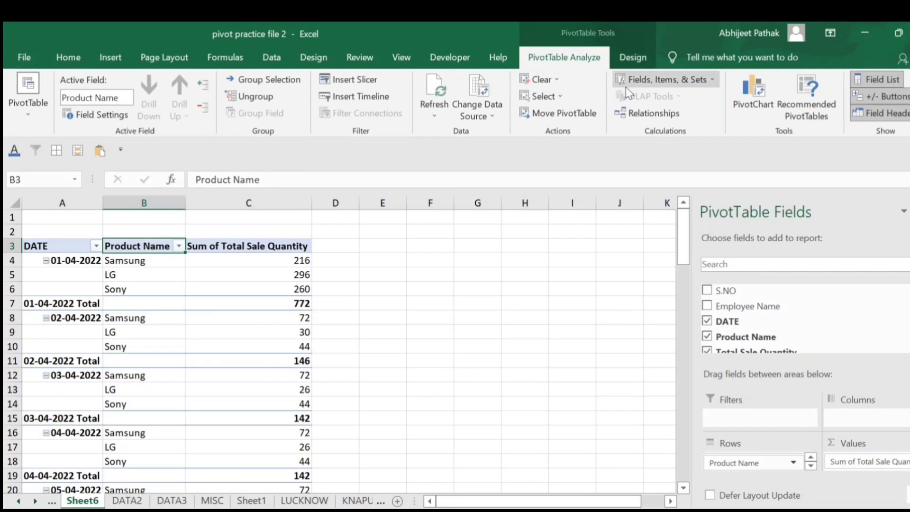
click(664, 79)
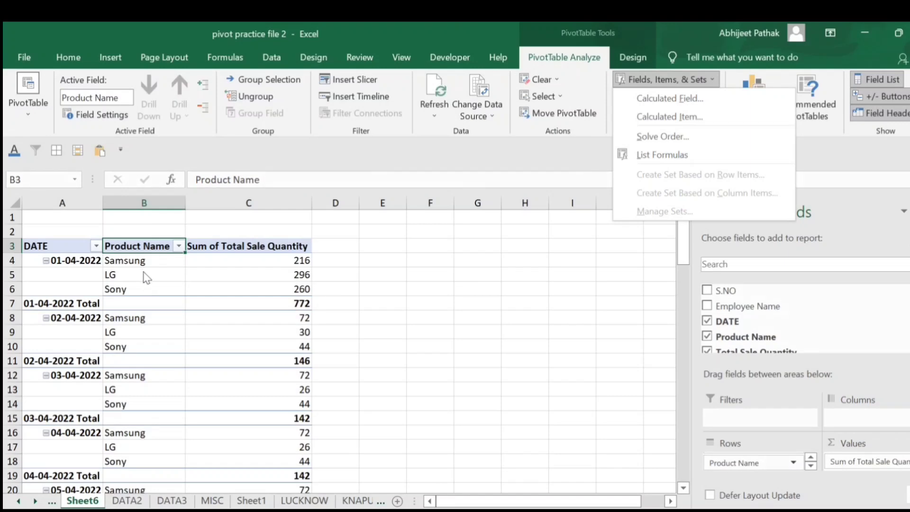
click(638, 119)
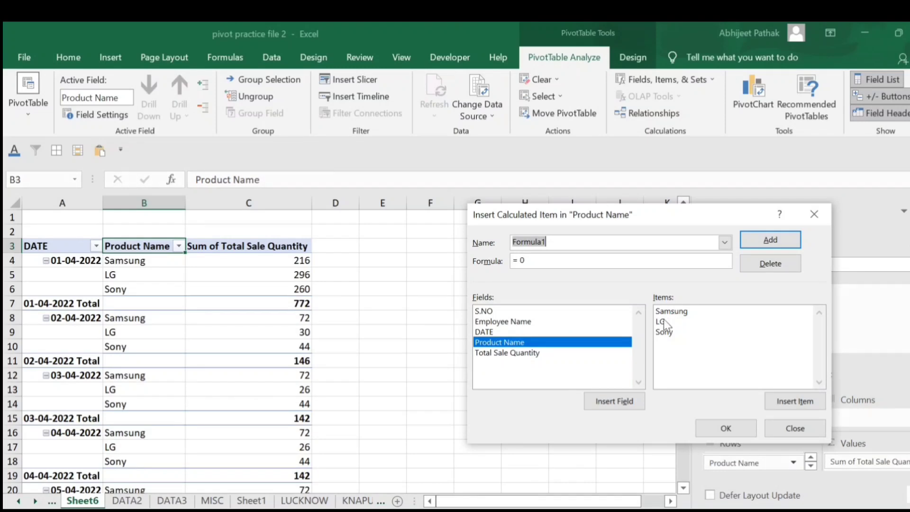
text(LG+SONY)
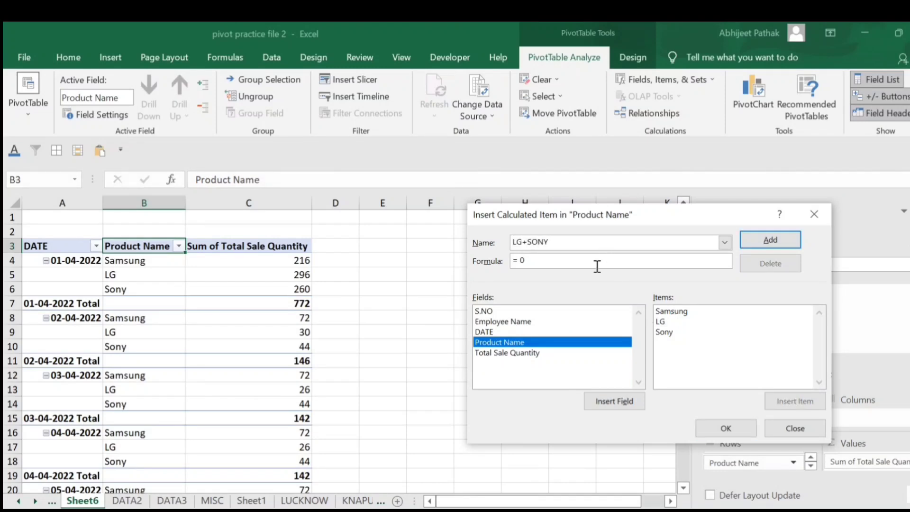
- Define the LG+SONY item's formula as =LG+Sony, replacing the default 0, and insert it into the PivotTable
click(664, 322)
click(771, 399)
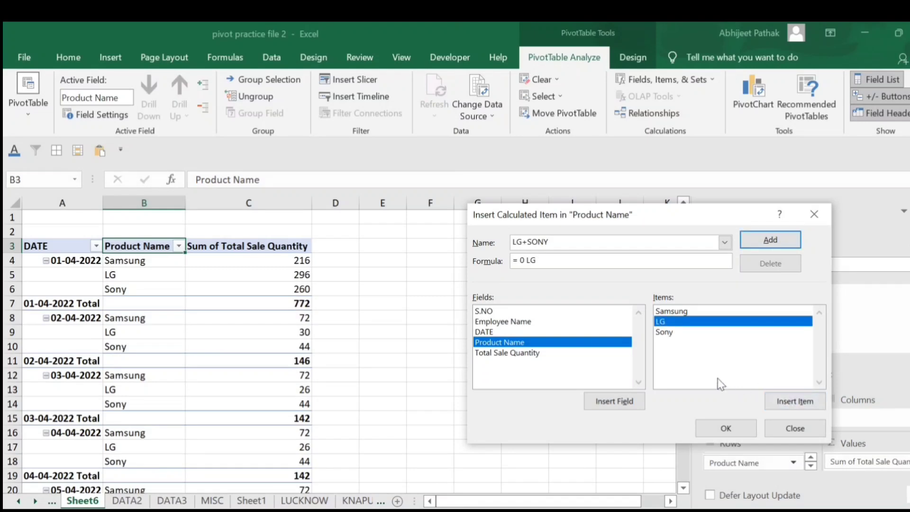
key(BackSpace)
key(BackSpace)
key(BackSpace)
key(BackSpace)
key(BackSpace)
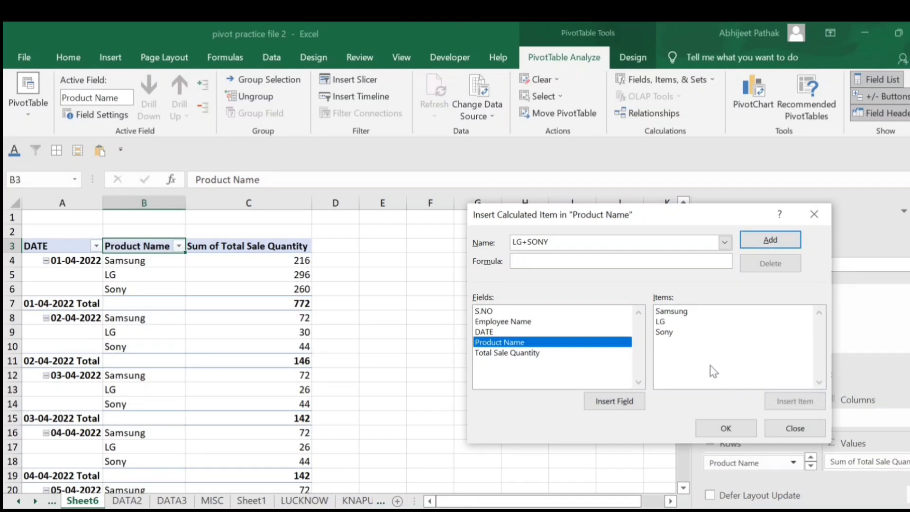
click(665, 322)
click(794, 401)
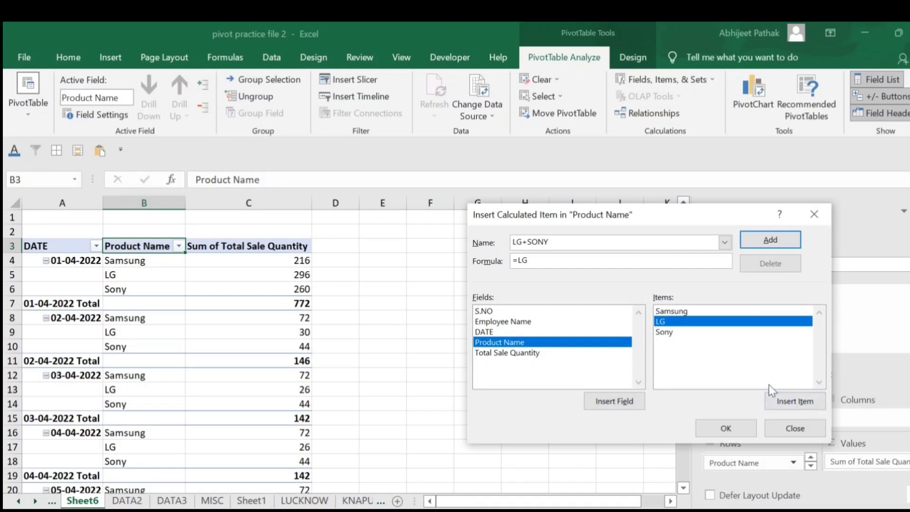
text(+)
click(666, 332)
click(796, 401)
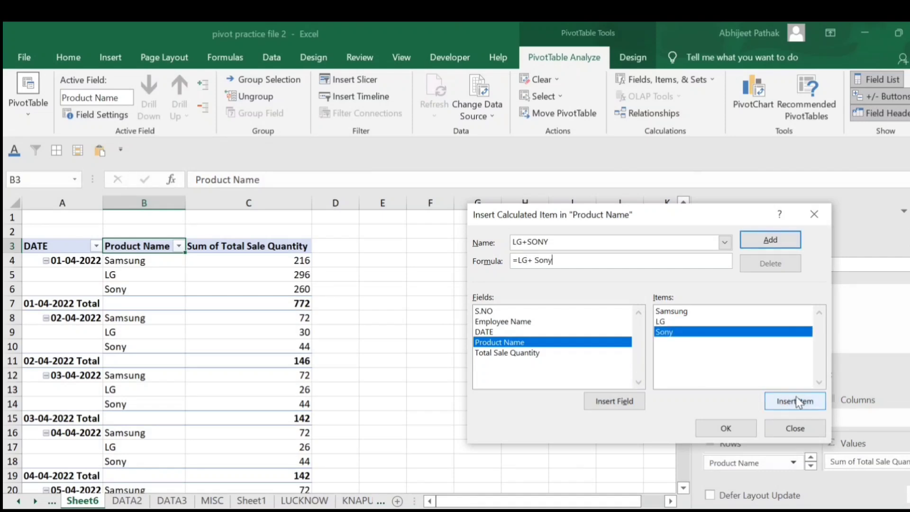
click(745, 430)
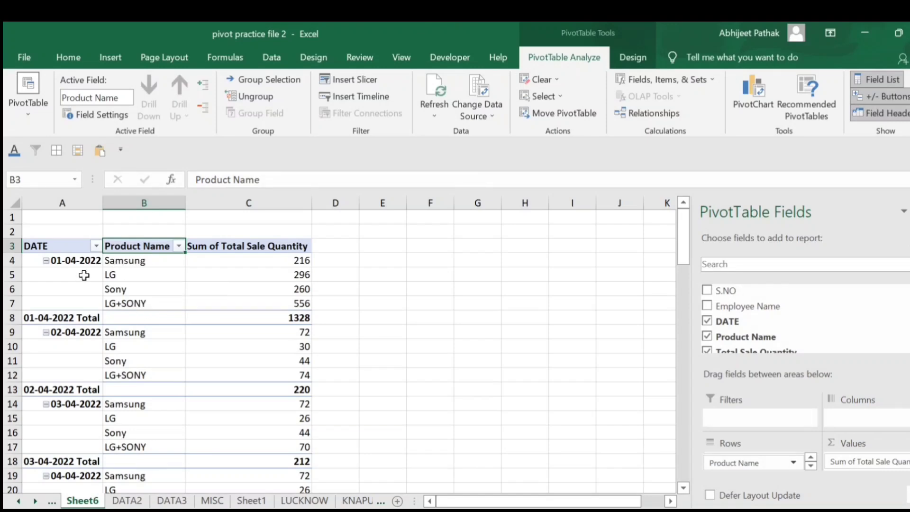
- Filter the Product Name field to show only the LG+SONY calculated item
scroll(127, 359, down, 2)
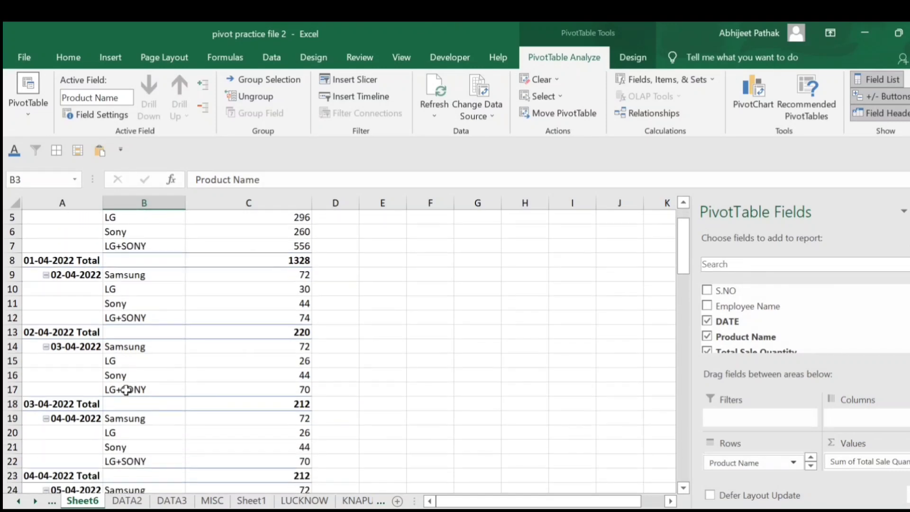
scroll(135, 359, up, 2)
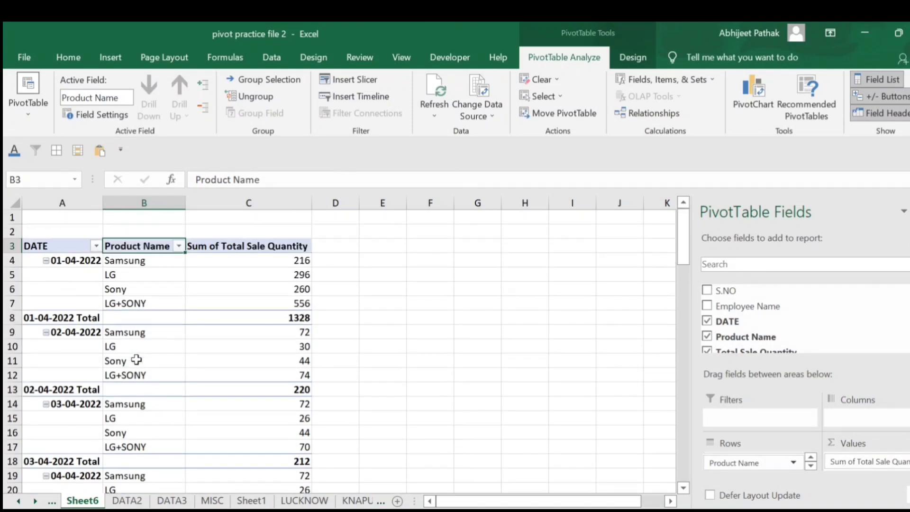
click(155, 303)
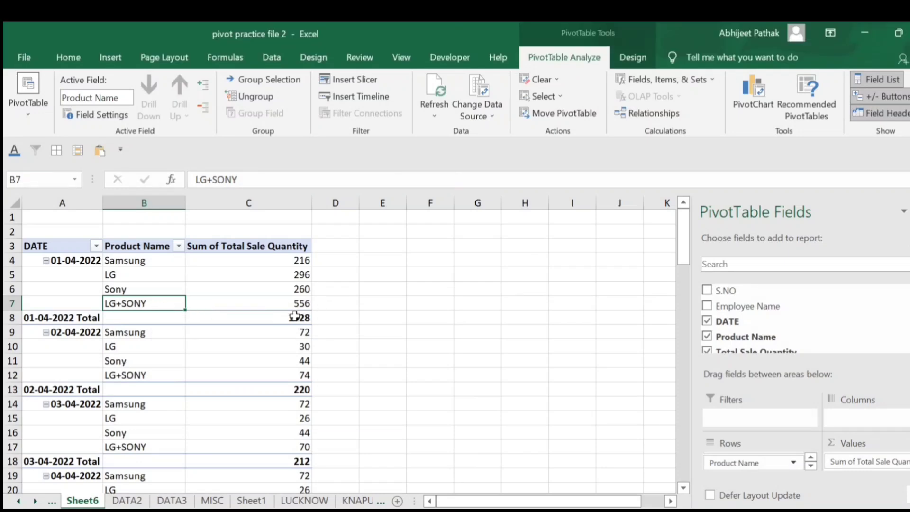
mouse_move(295, 316)
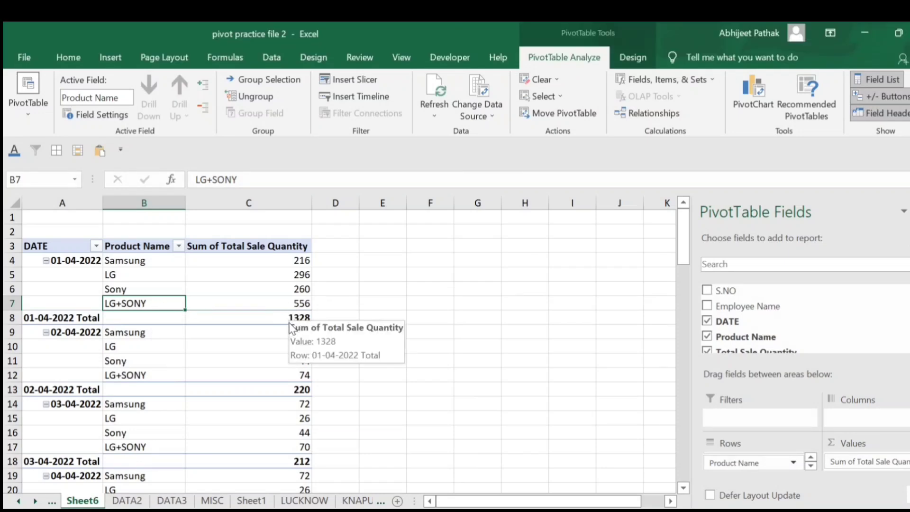
click(179, 246)
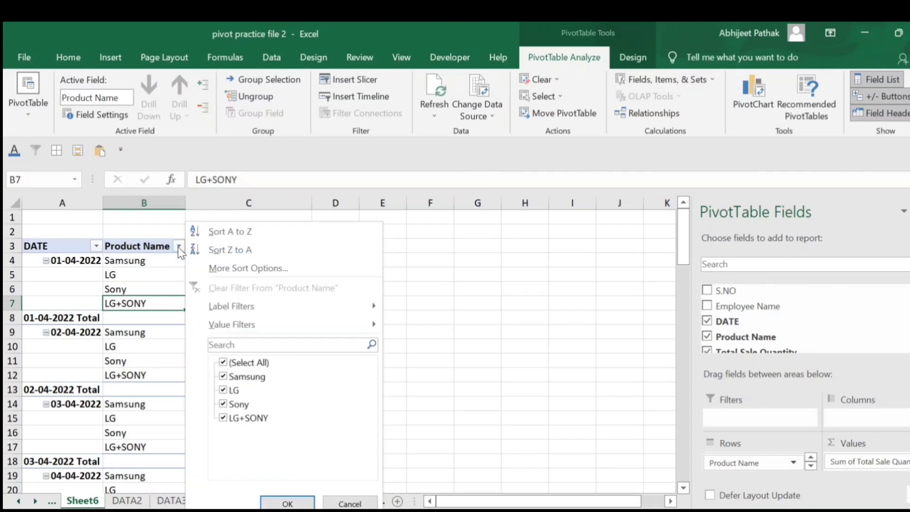
click(223, 363)
click(223, 418)
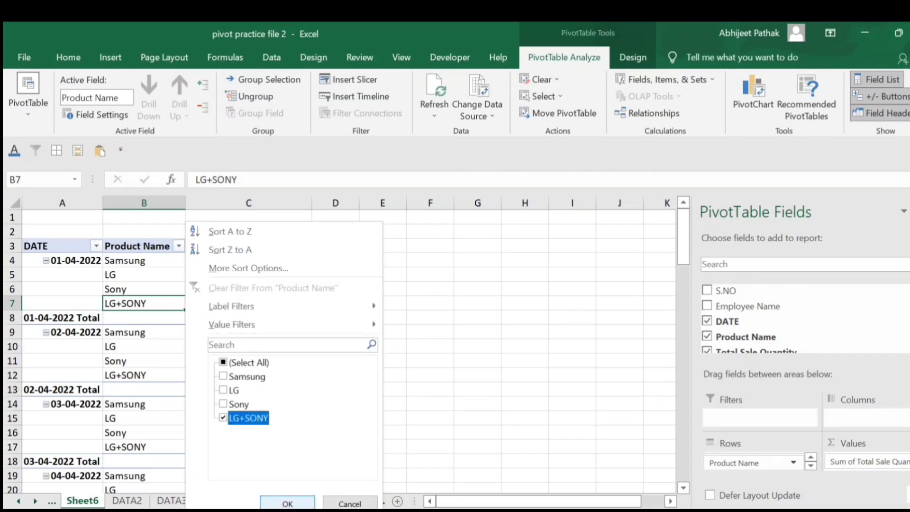
click(287, 504)
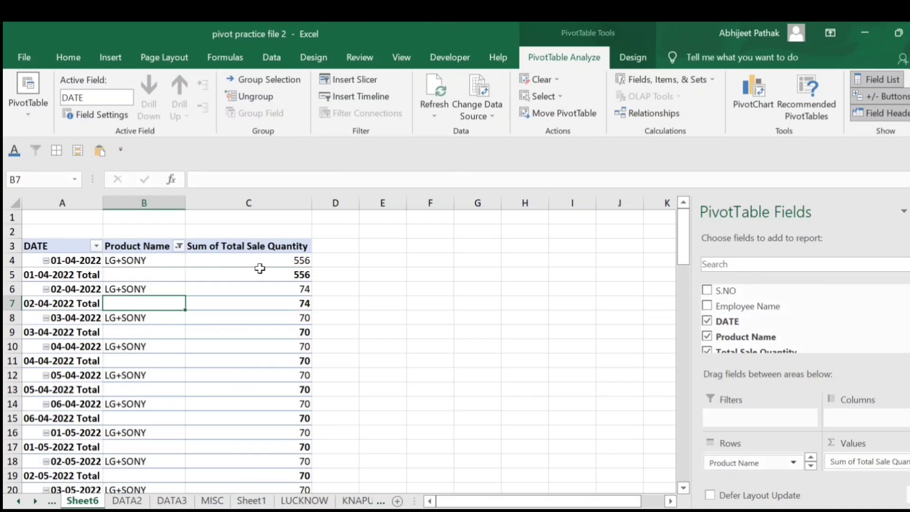
- Turn off the subtotals of the DATE field in the PivotTable
right_click(74, 275)
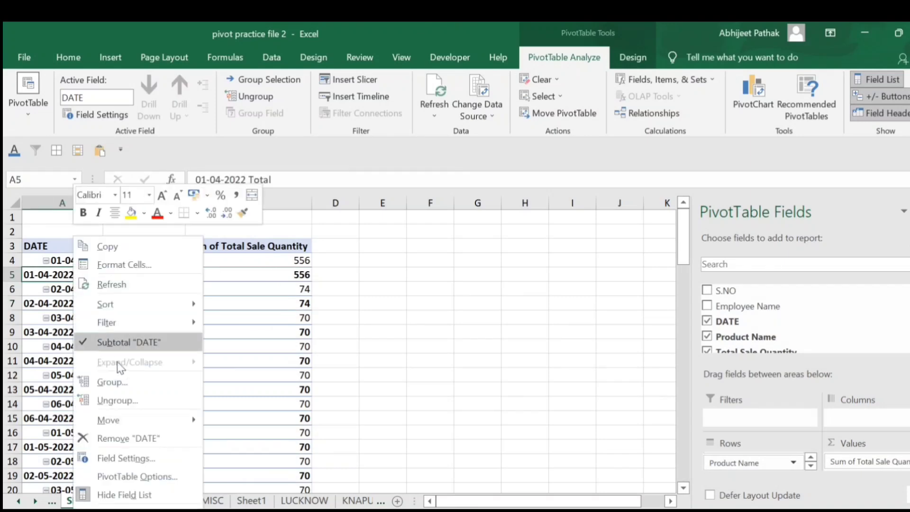
click(127, 343)
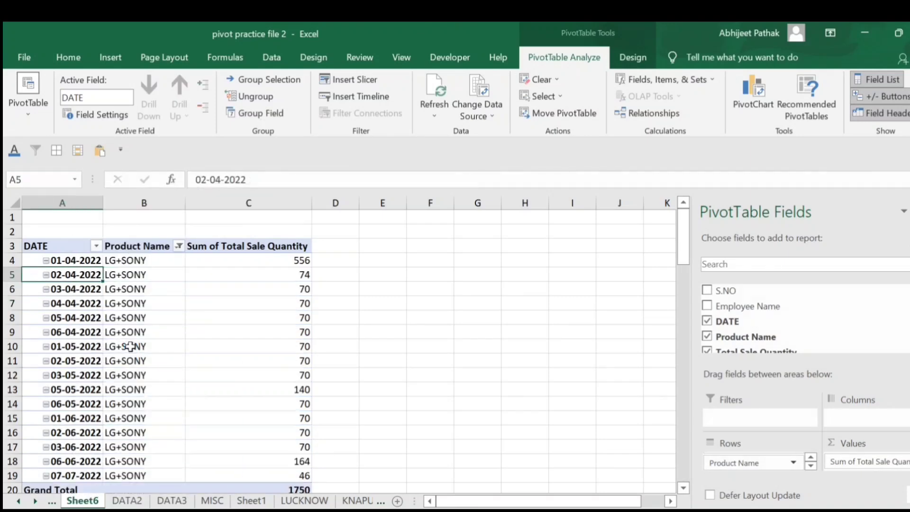
click(156, 262)
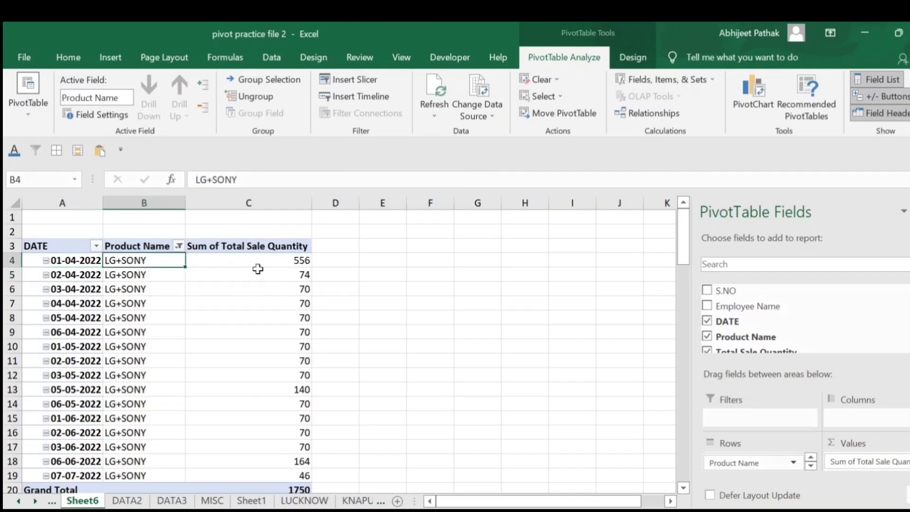
click(159, 279)
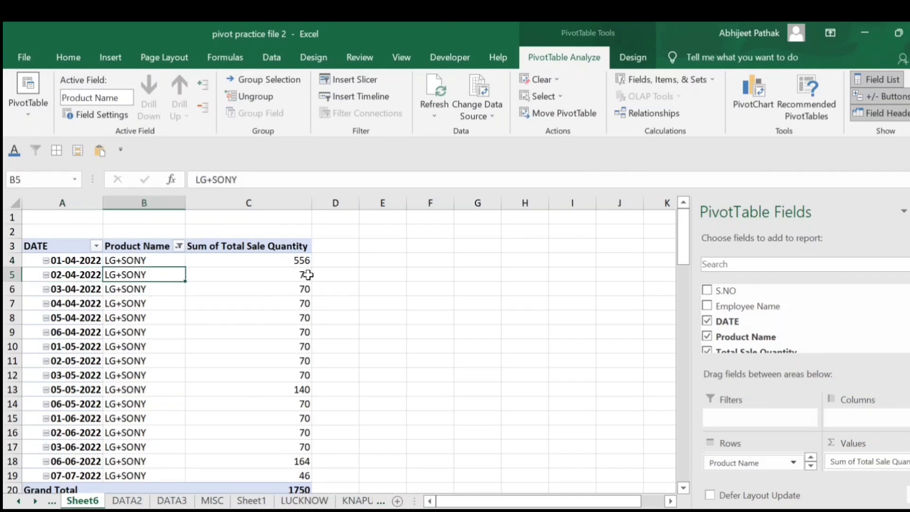
- Reset the Product Name filter to show all items again
click(179, 245)
click(230, 364)
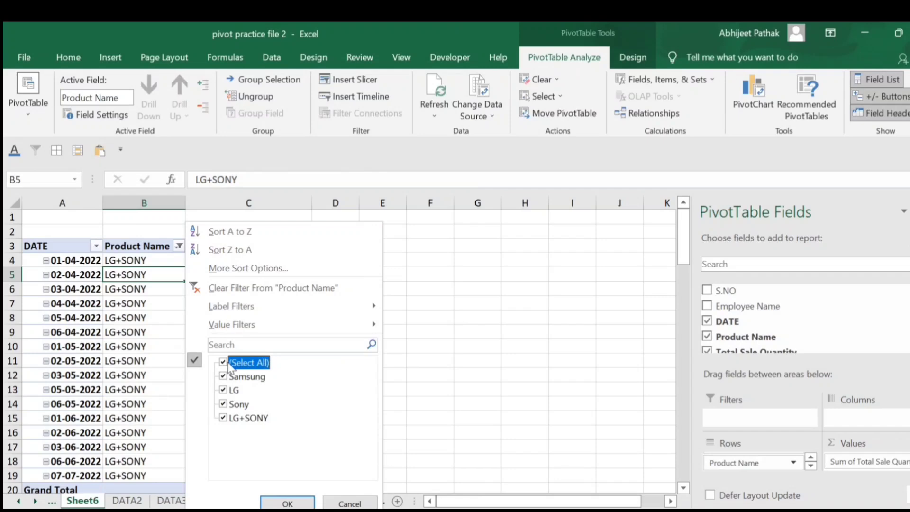
click(288, 504)
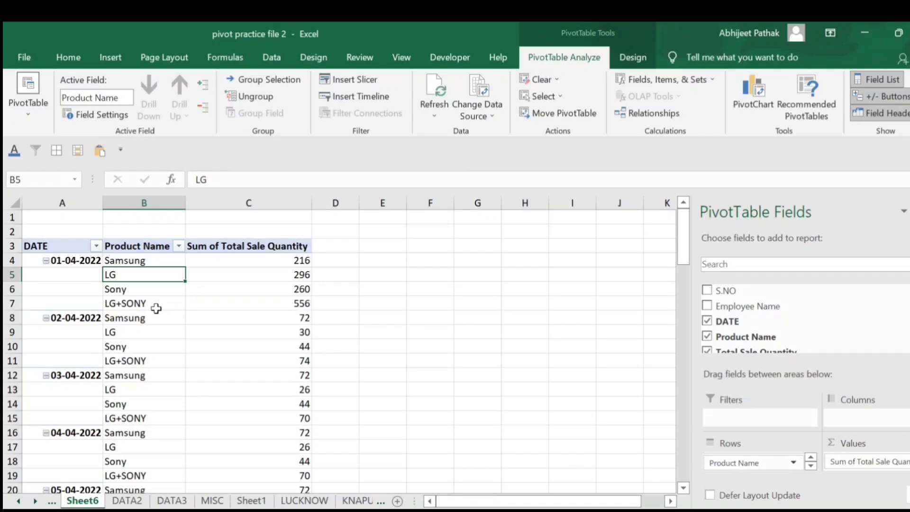
click(148, 306)
click(150, 265)
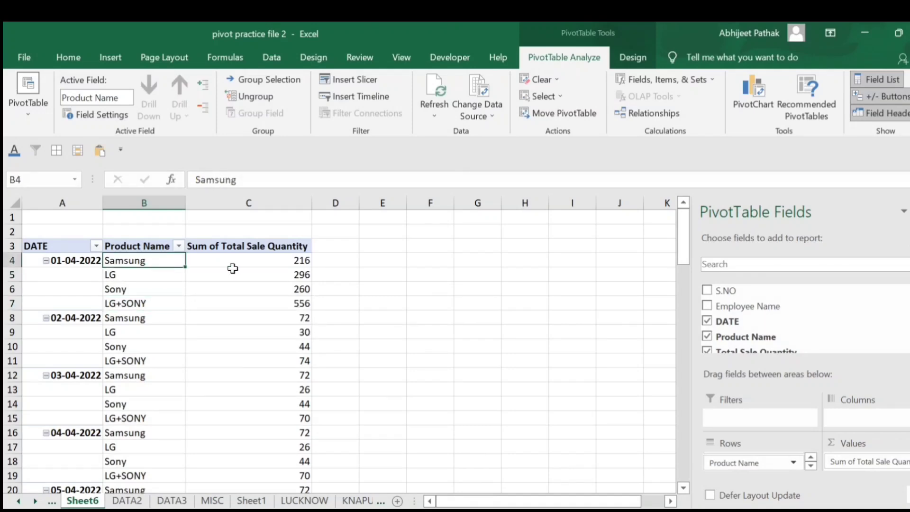
click(151, 306)
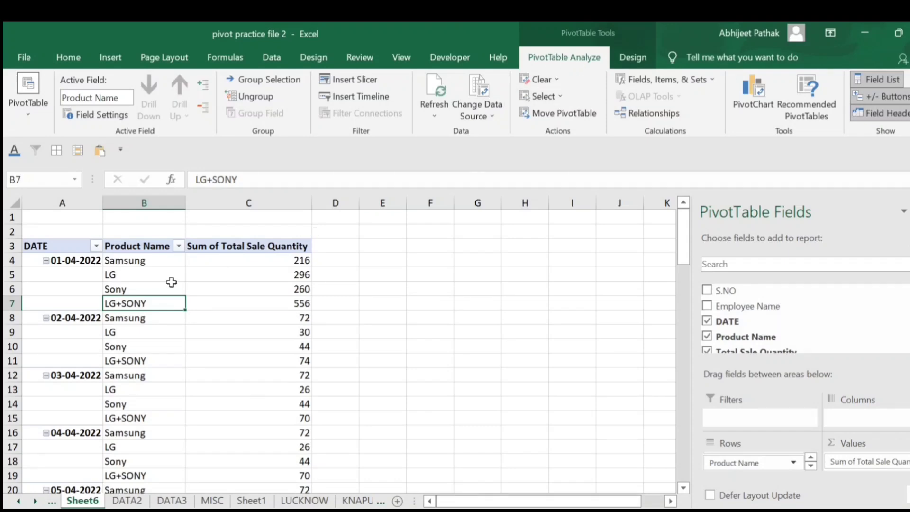
- Insert a calculated item named GROWTH in the Product Name field with the formula =Samsung-'LG+SONY'
click(649, 80)
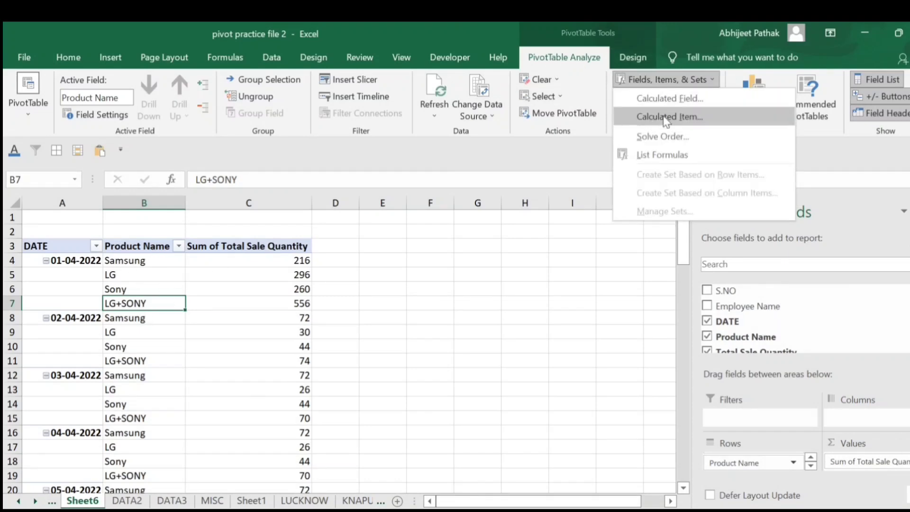
click(667, 118)
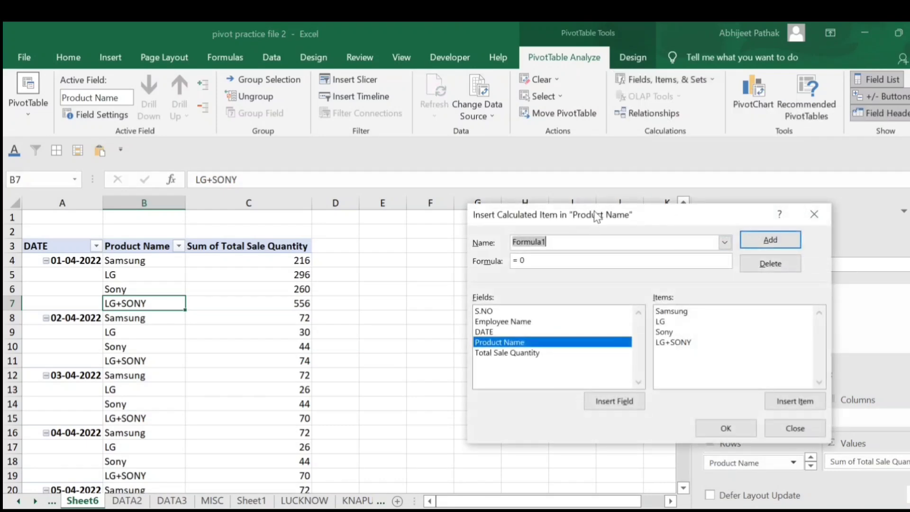
drag(598, 213, 474, 223)
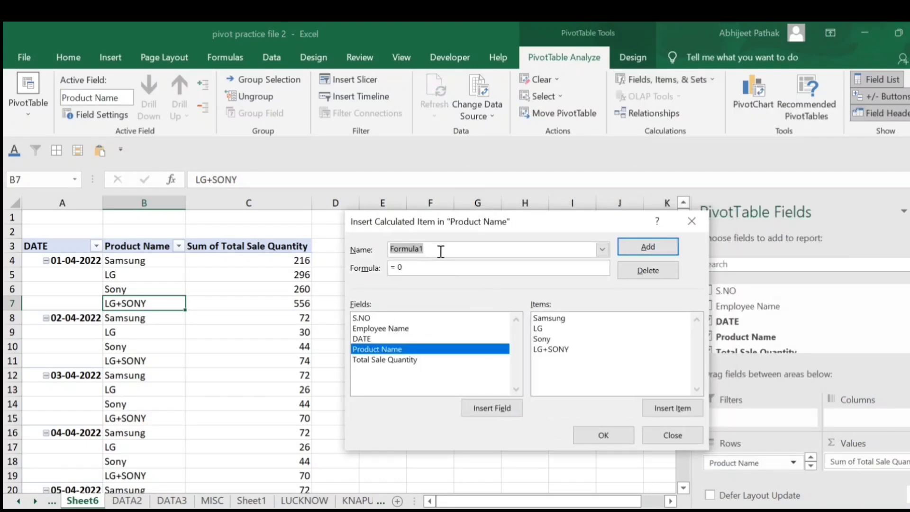
text(GROWTH)
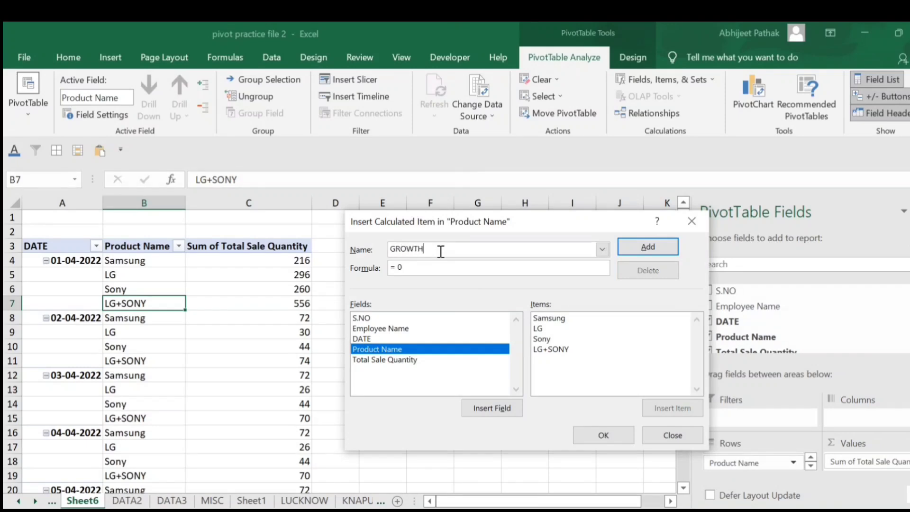
click(428, 272)
key(BackSpace)
click(550, 320)
click(678, 409)
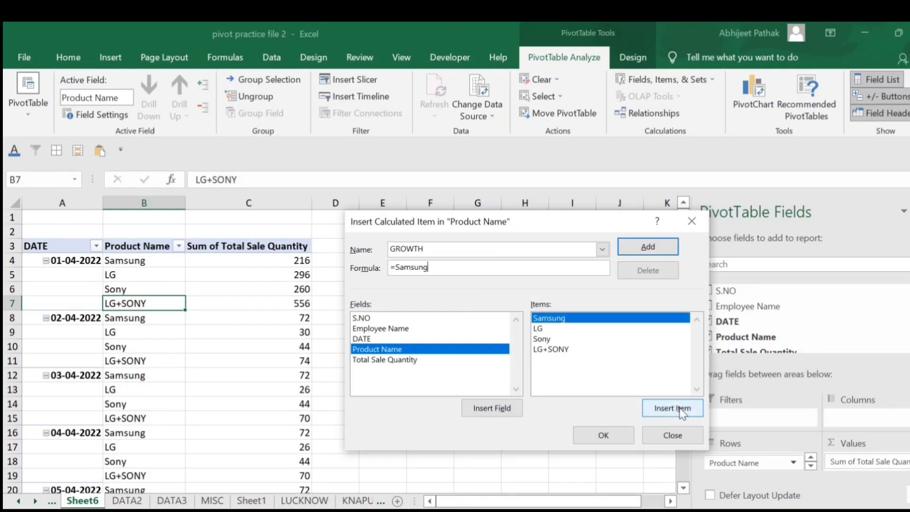
text(-)
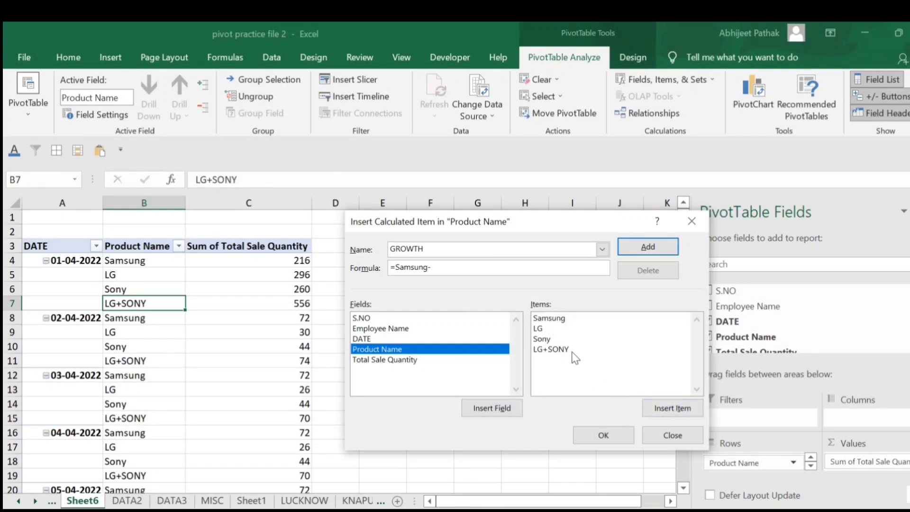
click(552, 350)
click(664, 409)
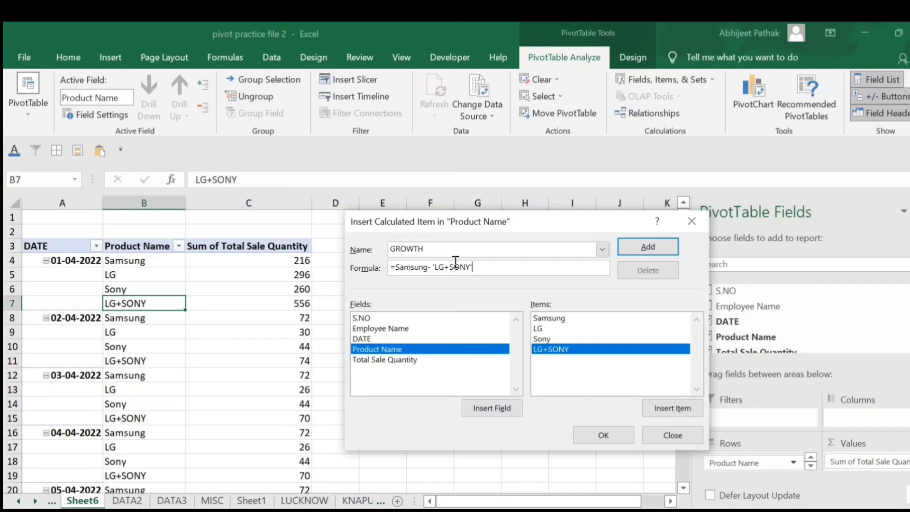
click(619, 436)
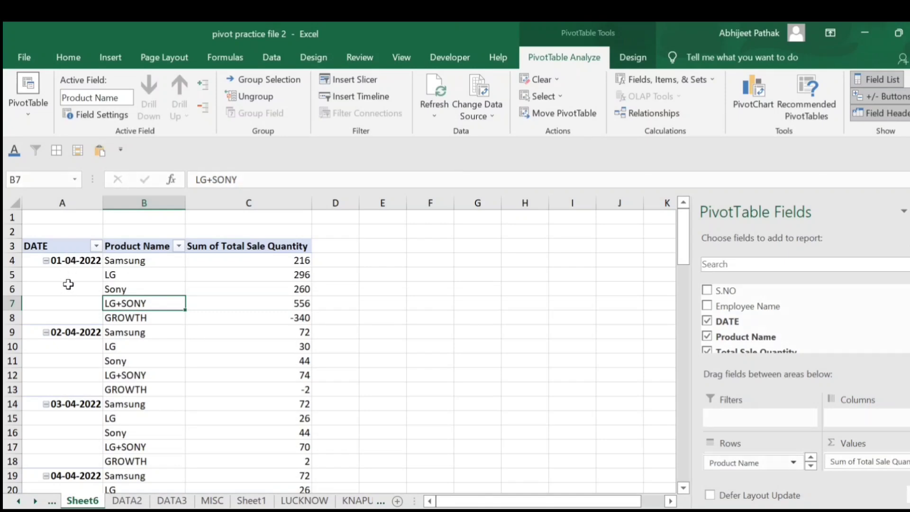
- Filter the Product Name field to show only the GROWTH calculated item and review its values by date
click(179, 246)
click(223, 363)
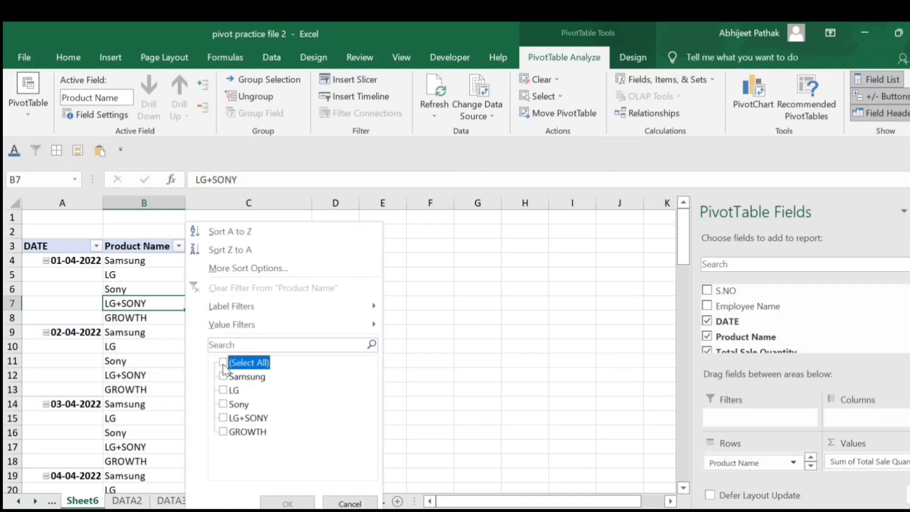
click(227, 431)
click(226, 418)
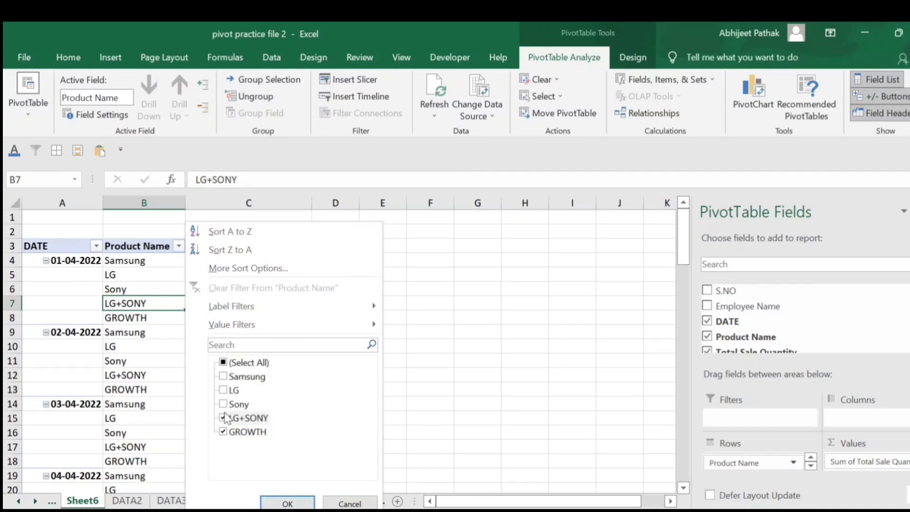
click(286, 503)
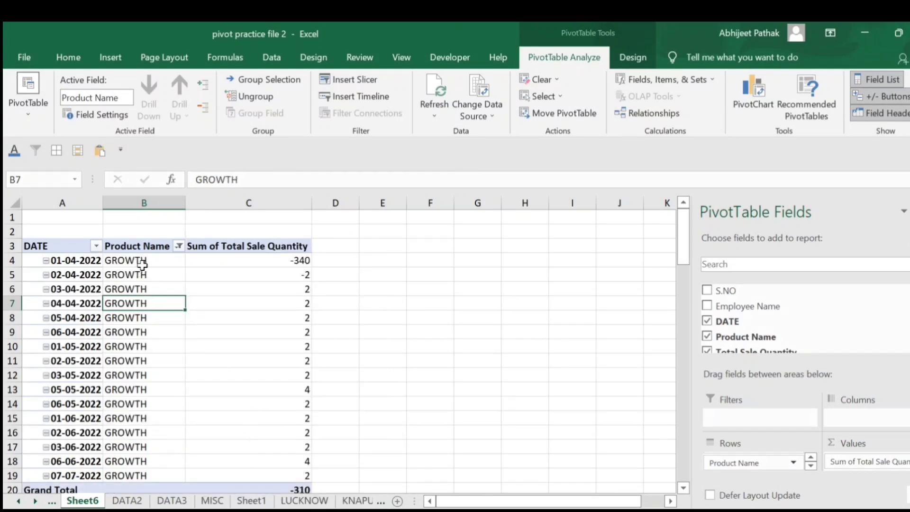
click(142, 262)
click(297, 260)
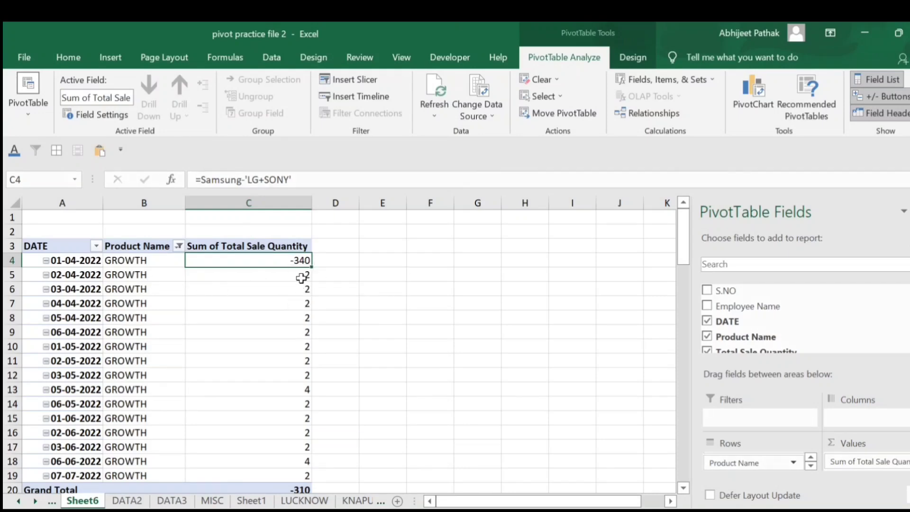
click(296, 279)
drag(292, 305, 300, 478)
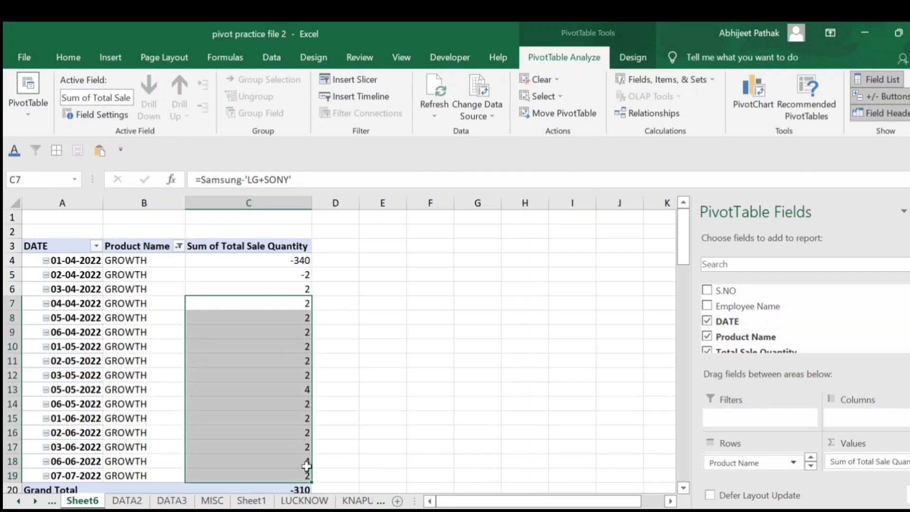
drag(297, 304, 285, 475)
- Reset the Product Name filter so every product and calculated item is shown
click(178, 246)
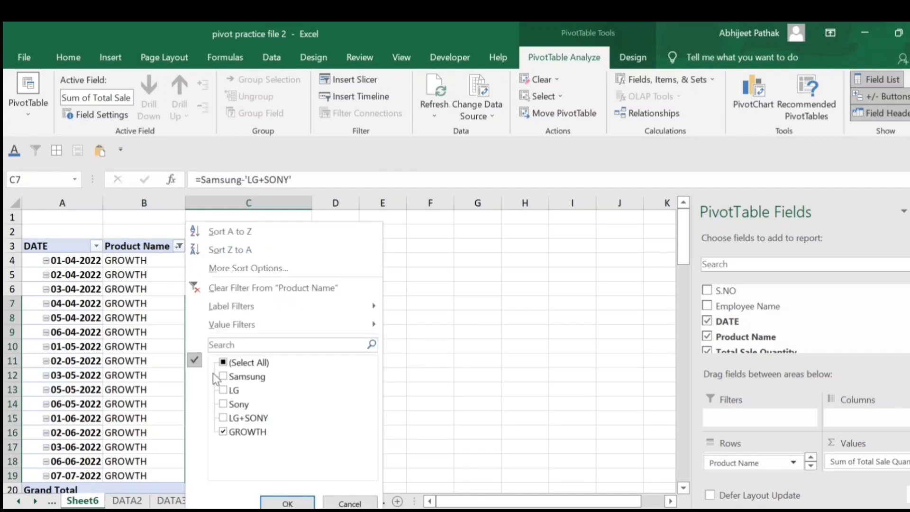
click(223, 363)
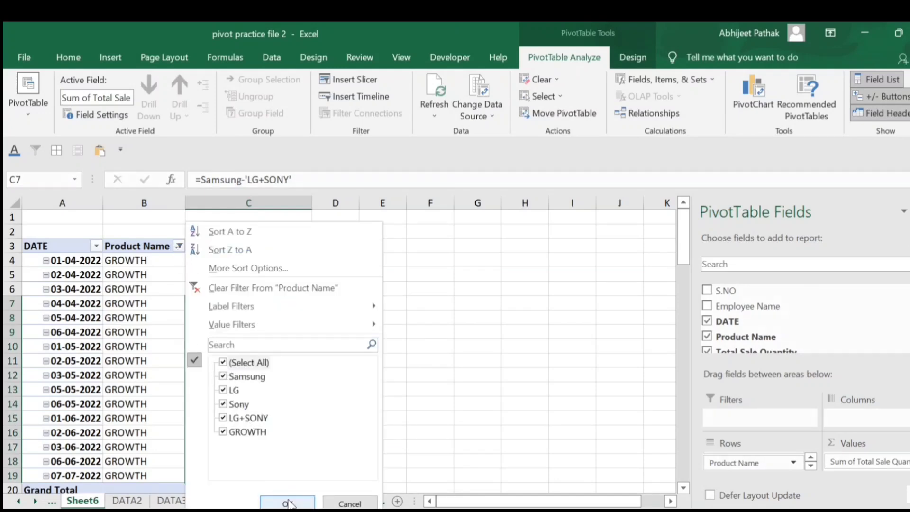
click(288, 503)
click(145, 273)
click(146, 261)
- Start a calculated item in the DATE field named APRIL+MAY and clear the default 0 from its formula
click(82, 262)
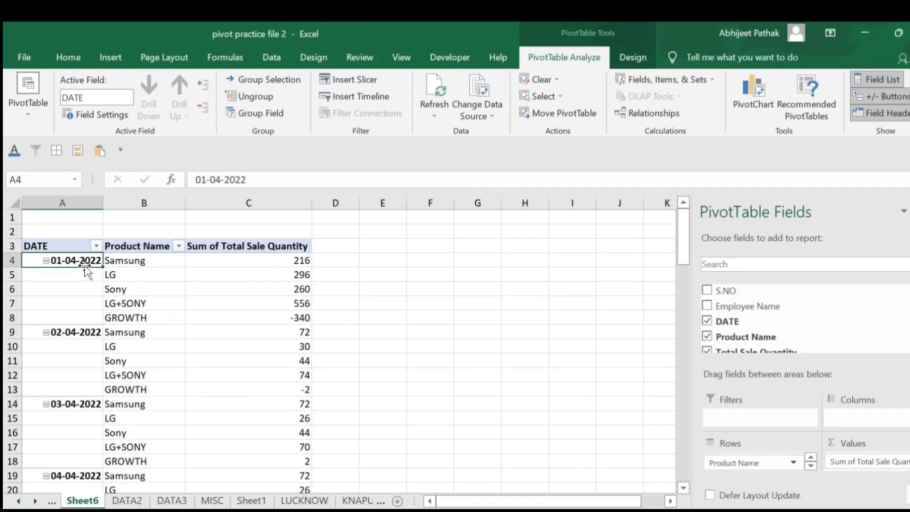
click(675, 86)
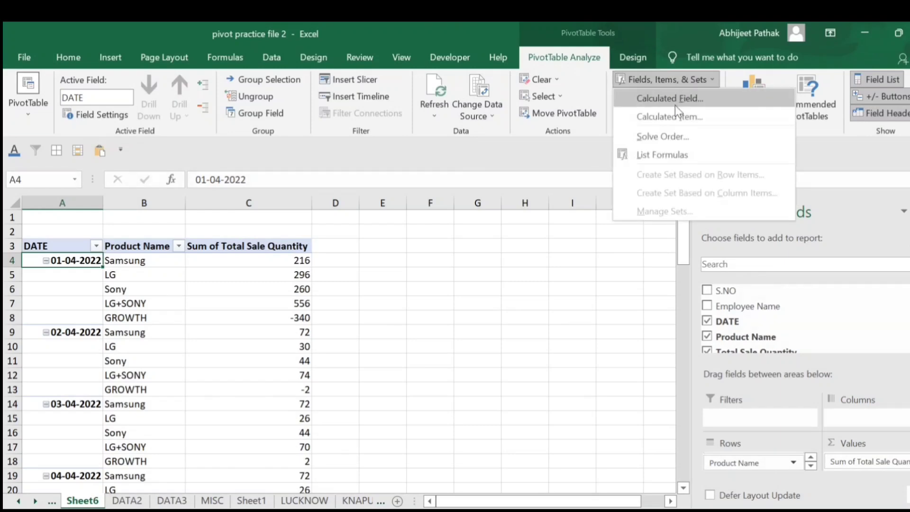
click(686, 118)
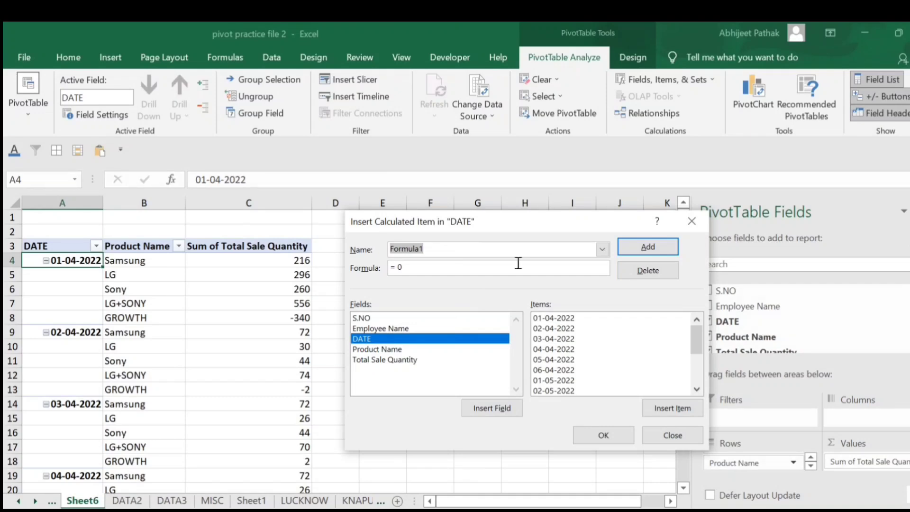
text(APRIL)
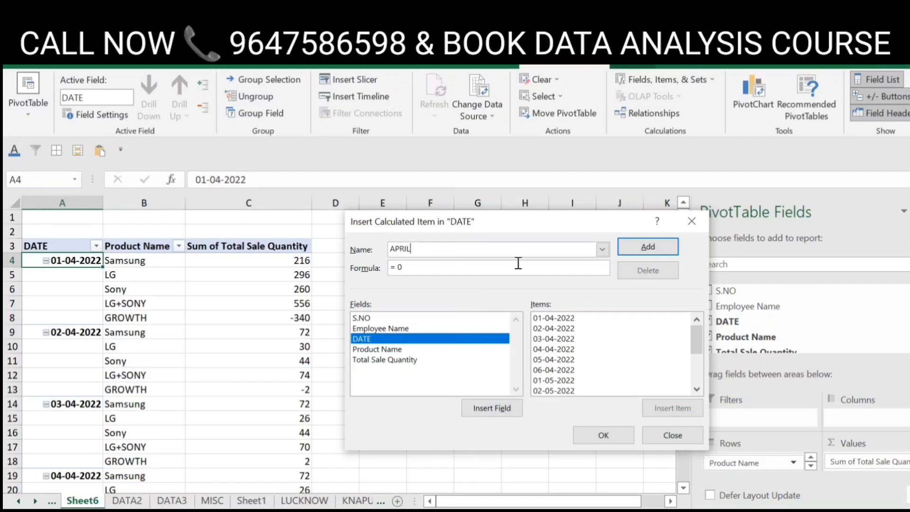
text(+MAY)
click(518, 263)
key(BackSpace)
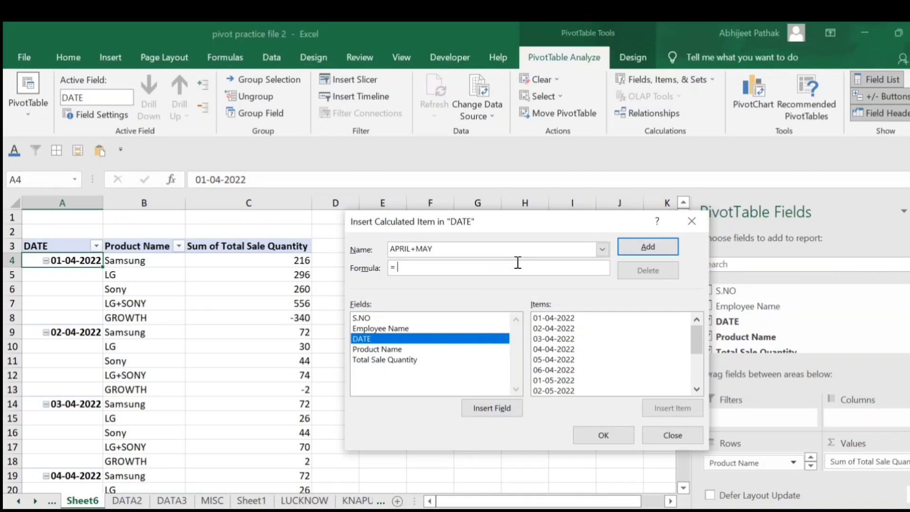
- Add the April date items 01-04-2022 through 06-04-2022 to the APRIL+MAY formula, joined by plus signs
click(545, 318)
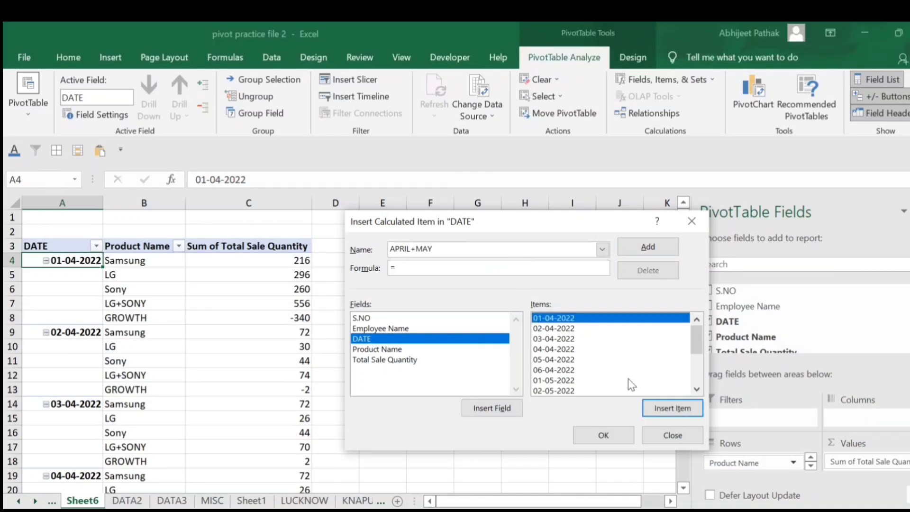
double_click(554, 321)
text(+ '02-04-2022'+)
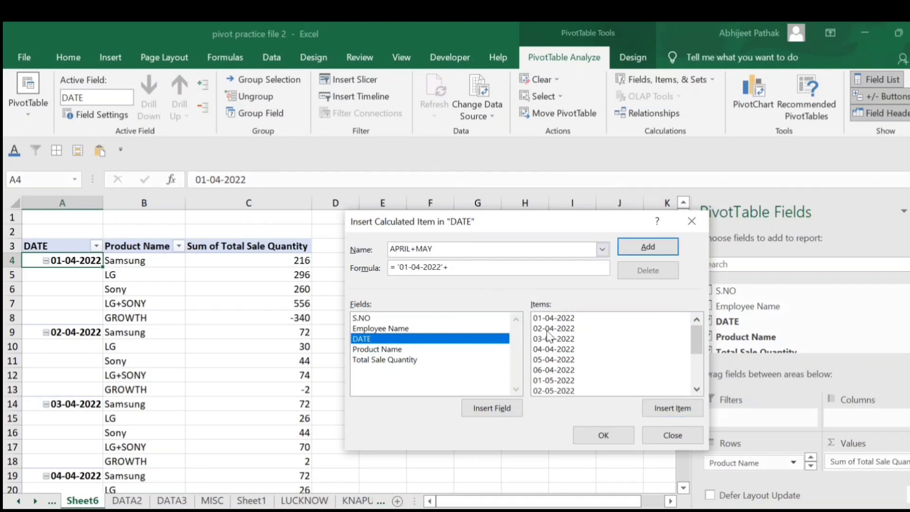
double_click(550, 329)
text(+ '03-04-2022'+)
double_click(550, 339)
text(+ '03-04-2022'+)
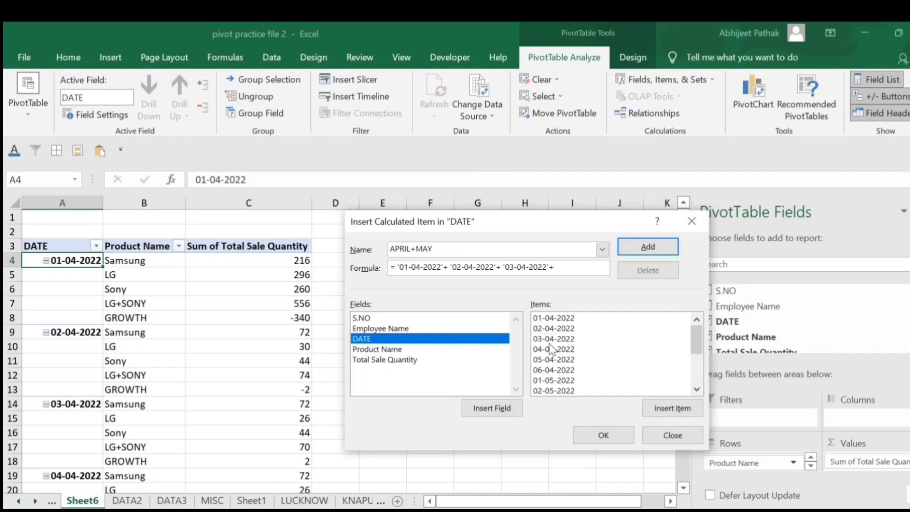
double_click(552, 349)
text(+)
double_click(558, 359)
text(+ '04-04-2022'+ '05)
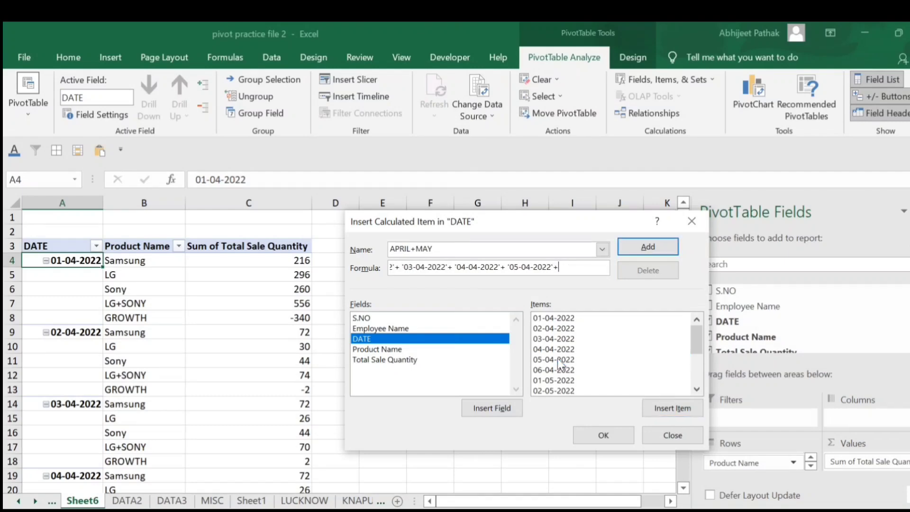
double_click(559, 369)
text(+)
- Append the date items 01-05-2022, 02-05-2022 and 03-05-2022 to the APRIL+MAY formula, each followed by a plus sign
scroll(559, 368, down, 1)
click(555, 361)
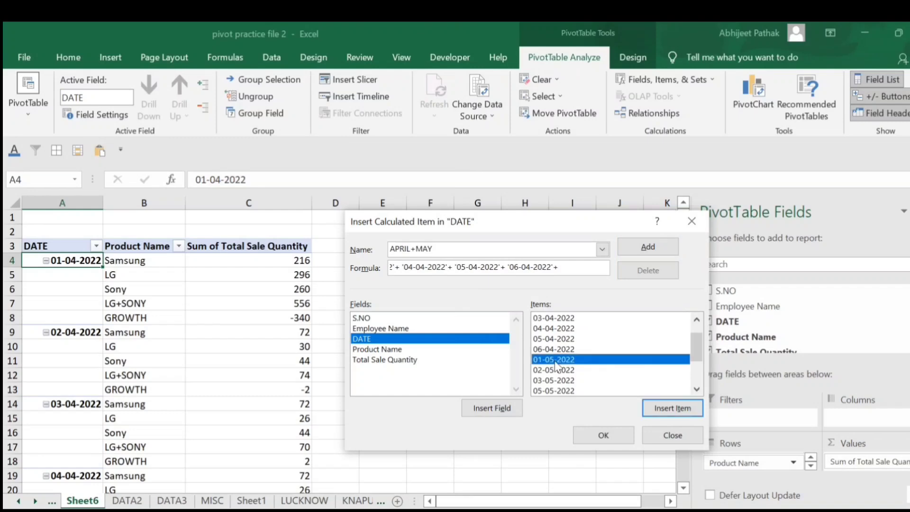
double_click(556, 362)
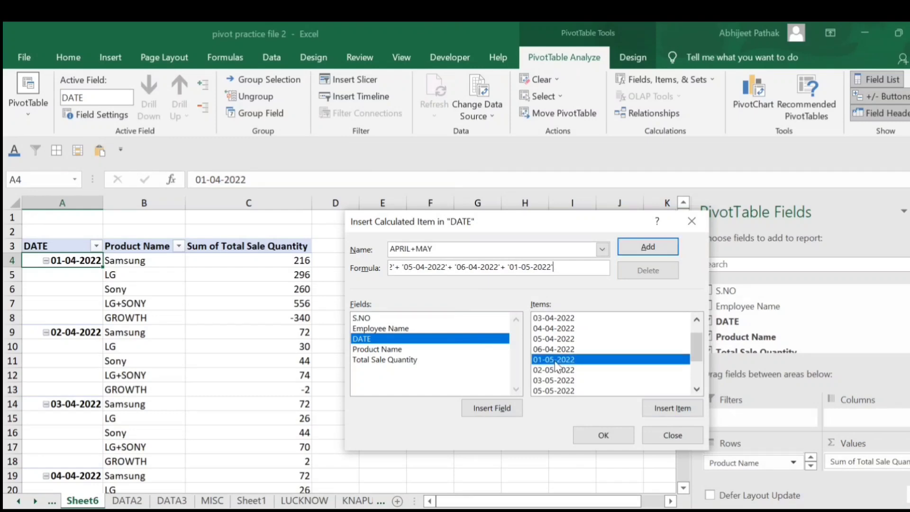
text(+)
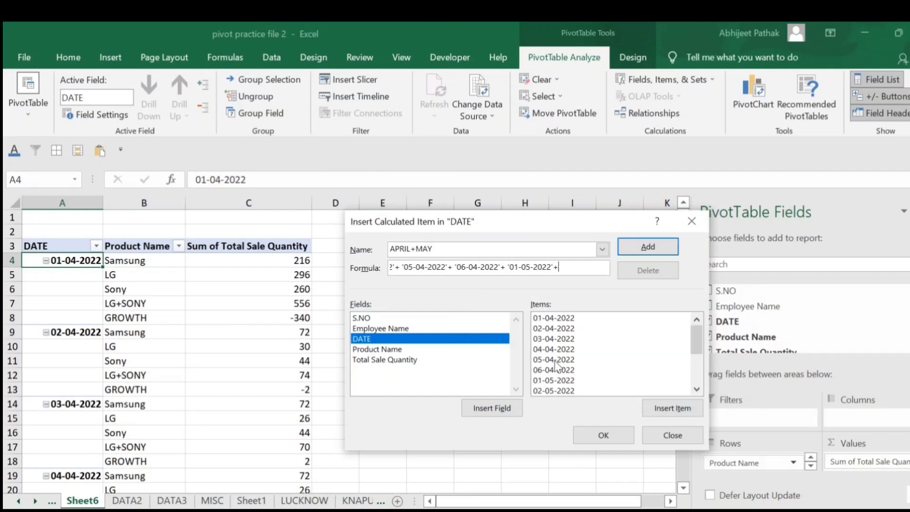
double_click(558, 391)
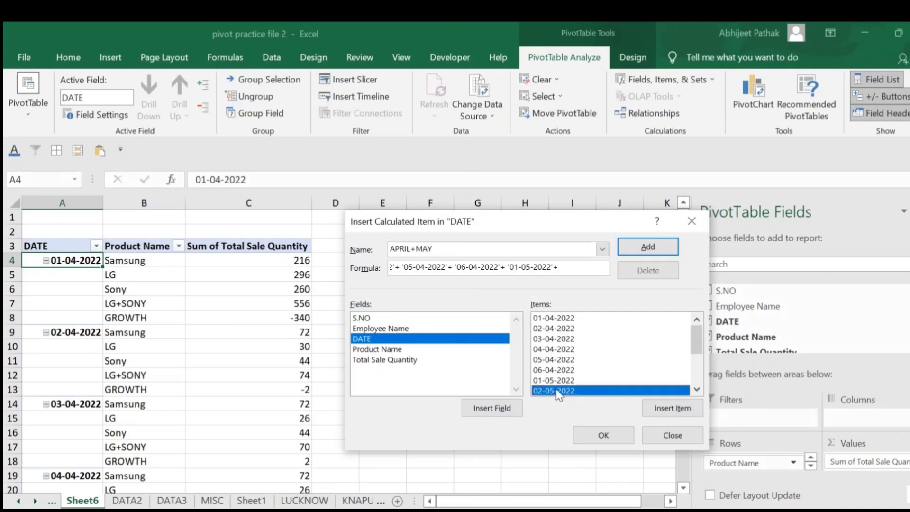
text(+)
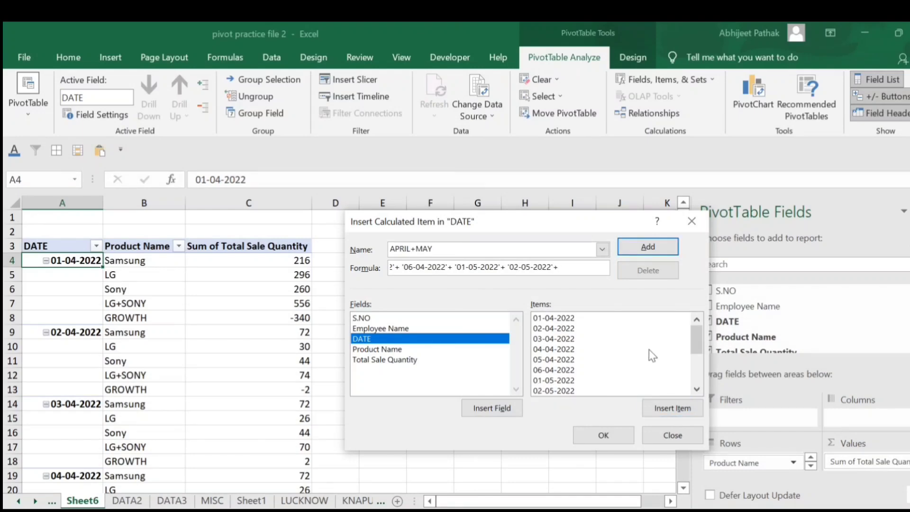
drag(700, 337, 700, 350)
scroll(696, 350, down, 1)
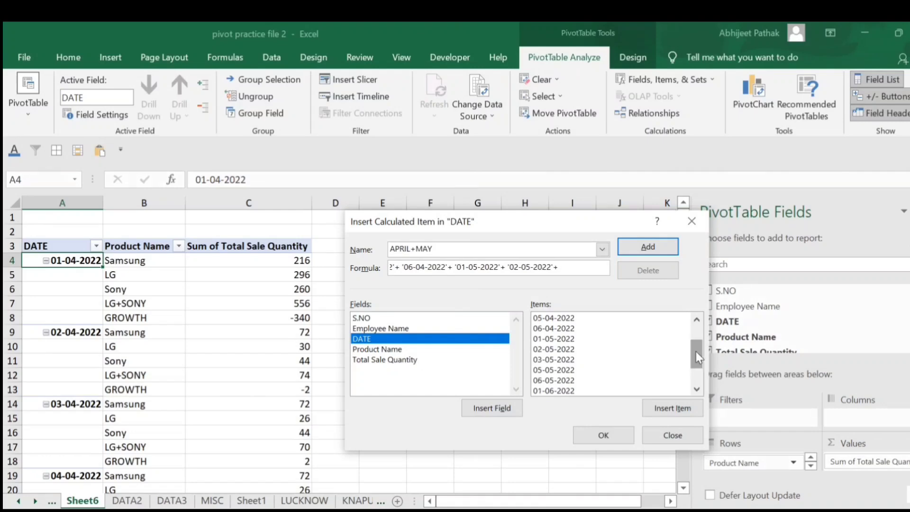
click(556, 361)
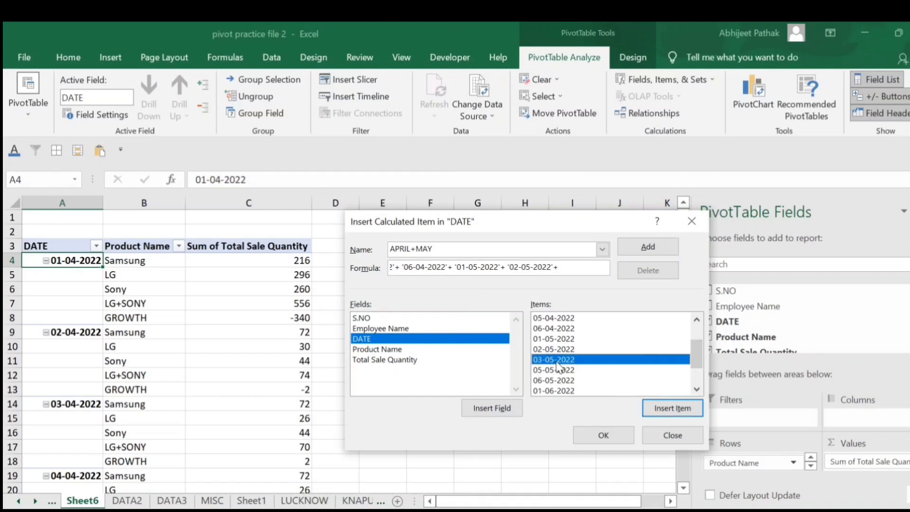
double_click(557, 362)
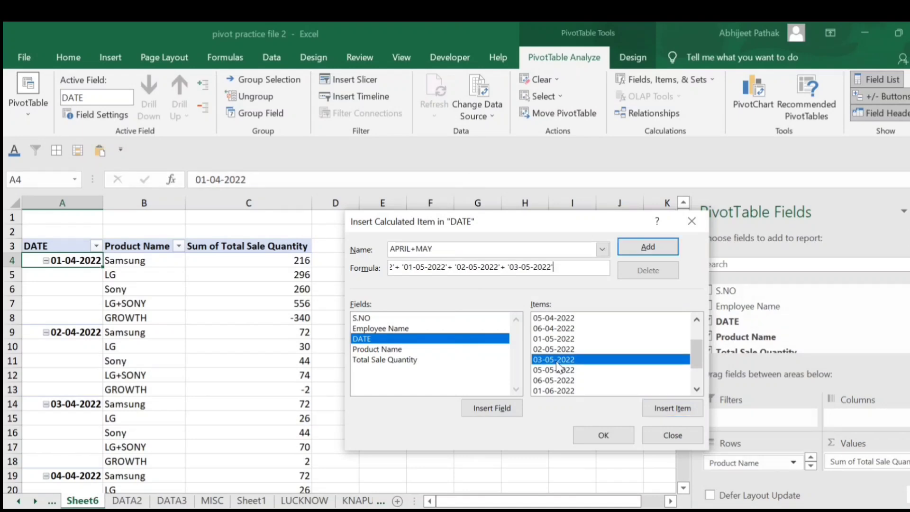
text(+)
- Complete the APRIL+MAY formula with the items 05-05-2022 and 06-05-2022, then create the calculated item
scroll(560, 380, down, 2)
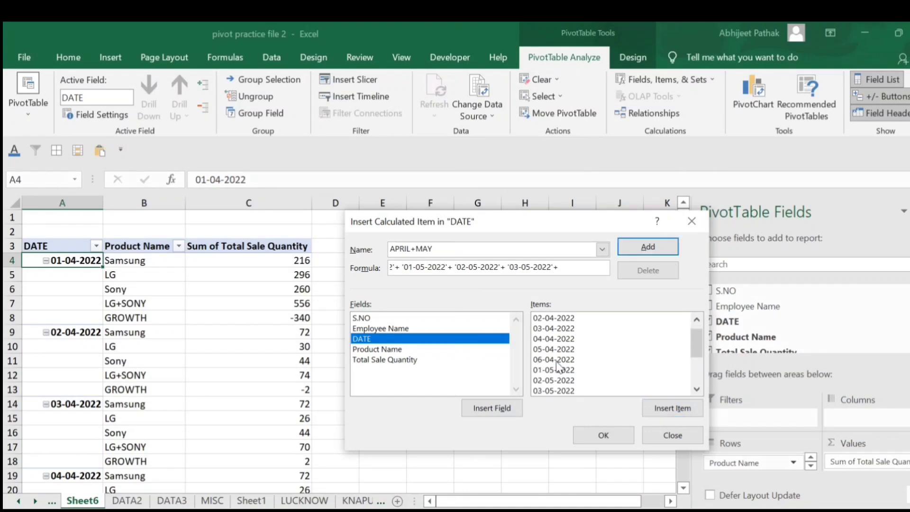
double_click(559, 391)
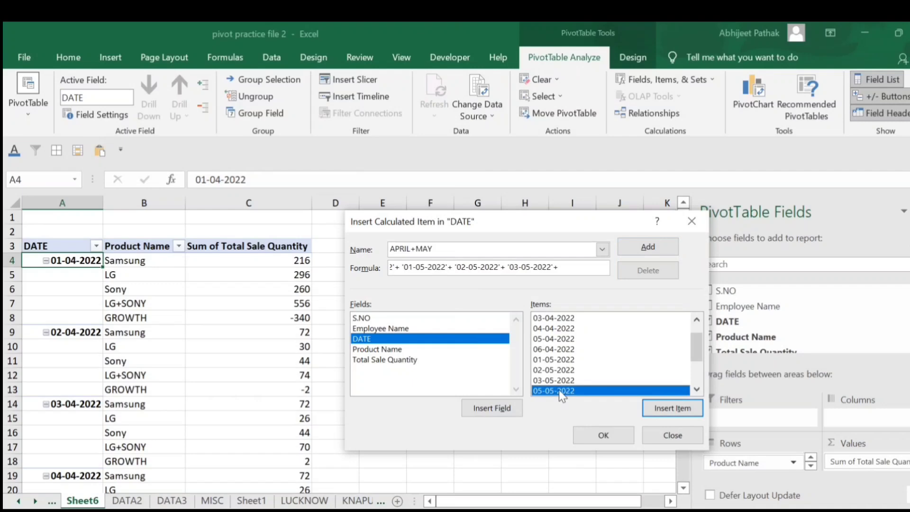
click(567, 270)
scroll(602, 360, down, 1)
text(+)
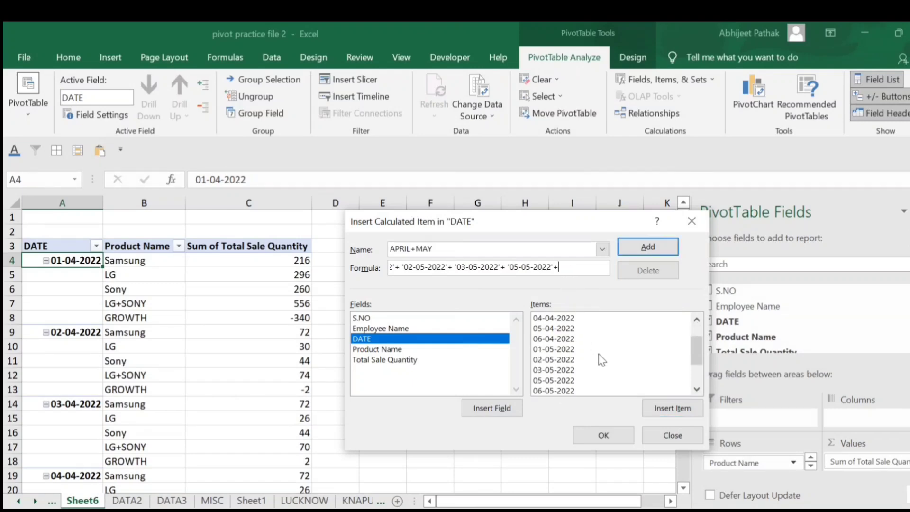
scroll(602, 360, down, 1)
scroll(601, 360, down, 2)
scroll(581, 385, down, 2)
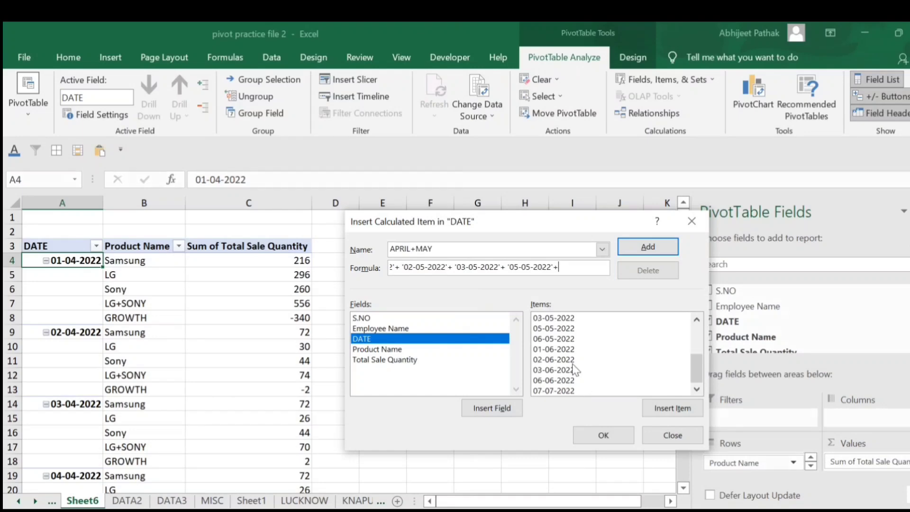
double_click(569, 340)
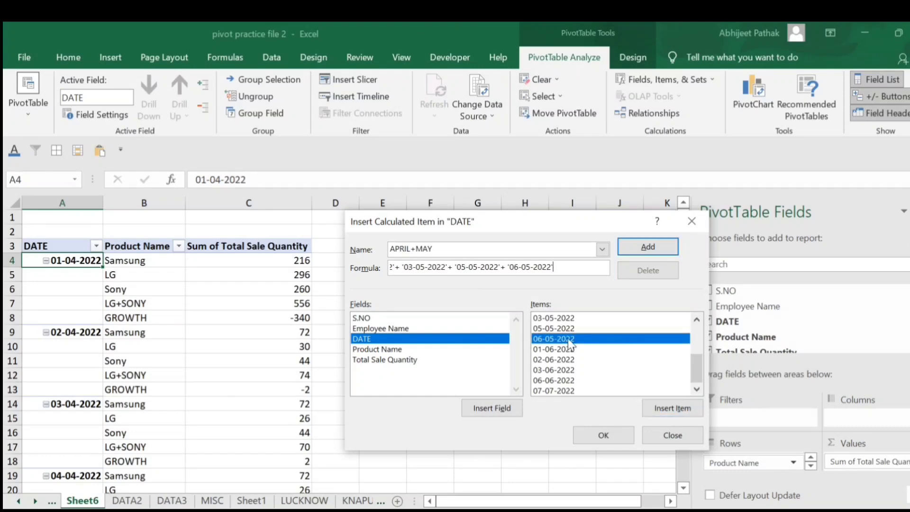
click(603, 436)
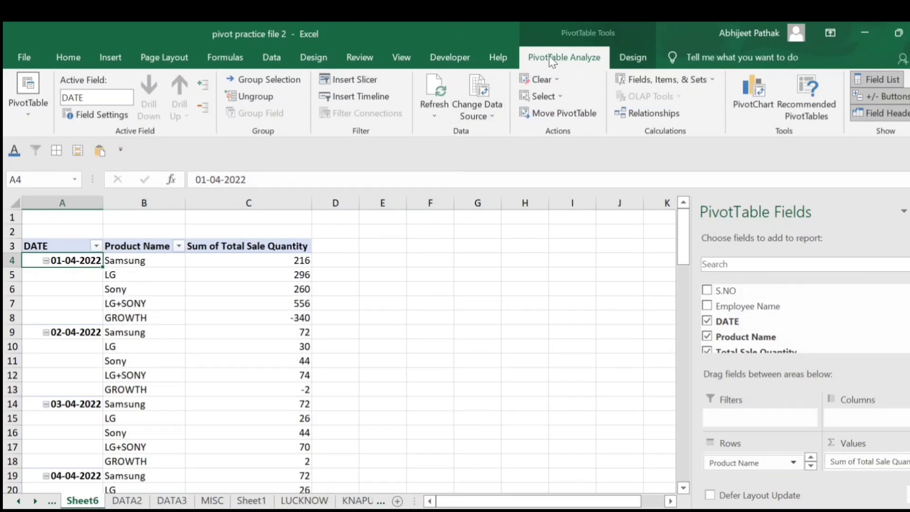
- Collapse the whole DATE field and expand only the APRIL+MAY item
click(139, 262)
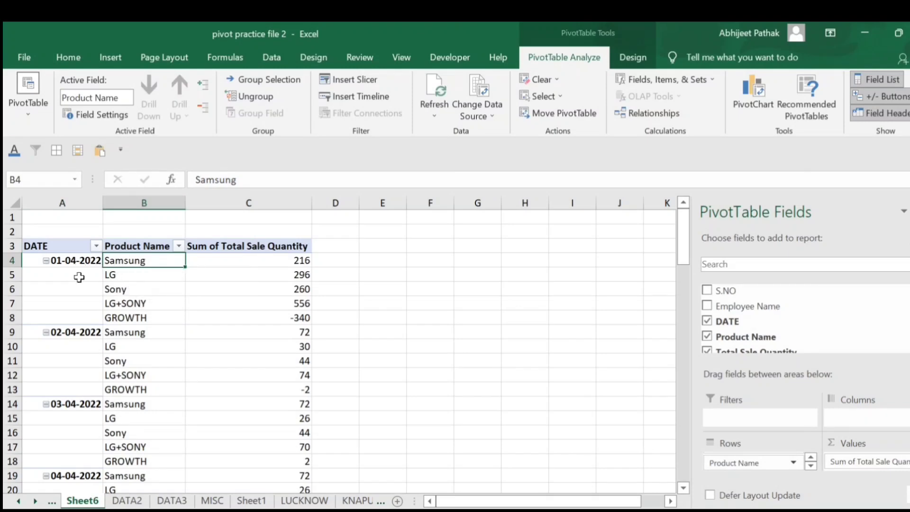
click(70, 264)
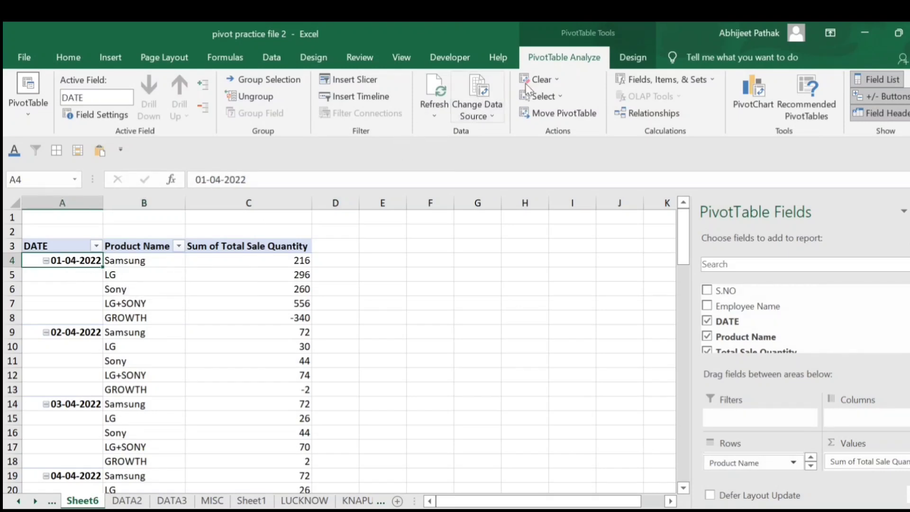
click(200, 106)
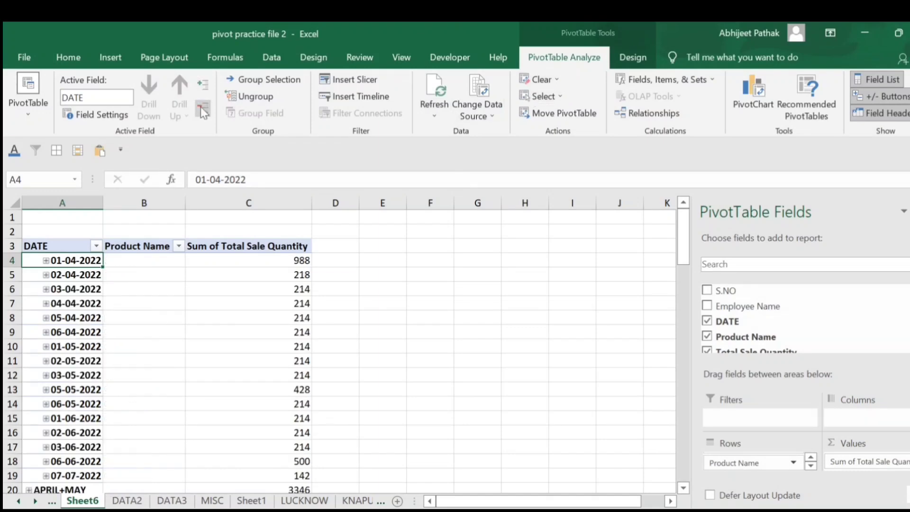
scroll(71, 370, down, 3)
click(72, 391)
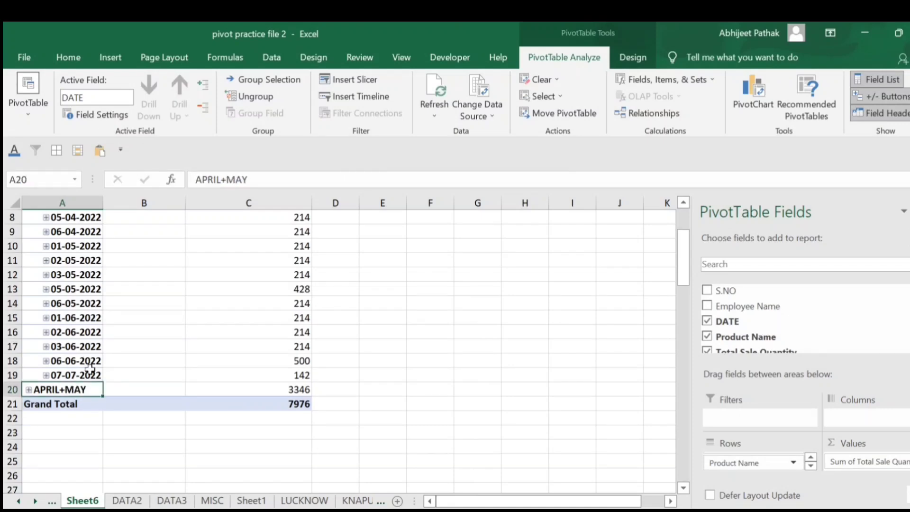
click(29, 391)
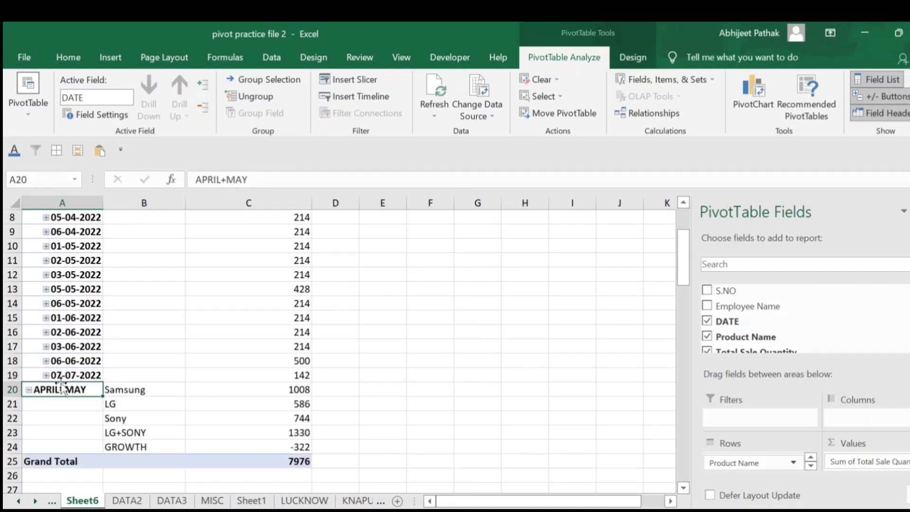
- Examine the product quantities, the LG+SONY value and the GROWTH value under the APRIL+MAY item
click(134, 388)
click(281, 394)
click(290, 407)
click(295, 422)
click(300, 434)
click(113, 391)
click(142, 433)
click(257, 434)
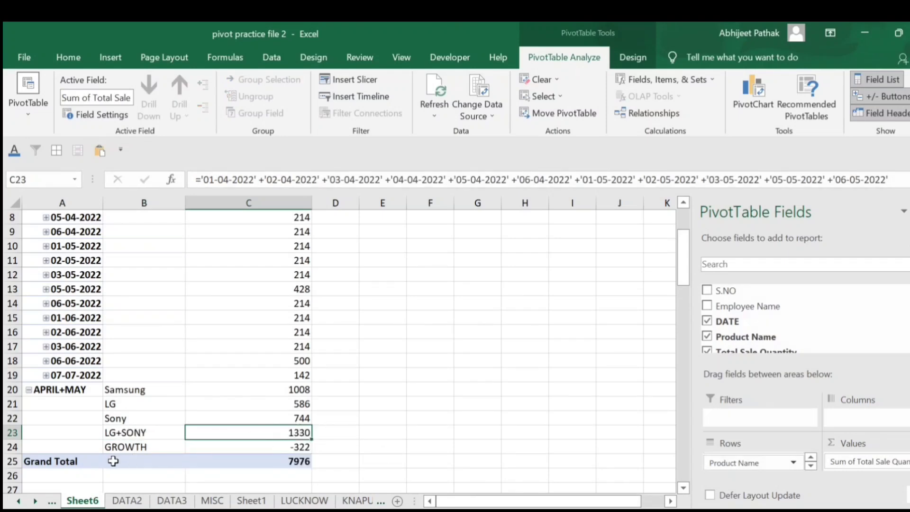
click(300, 449)
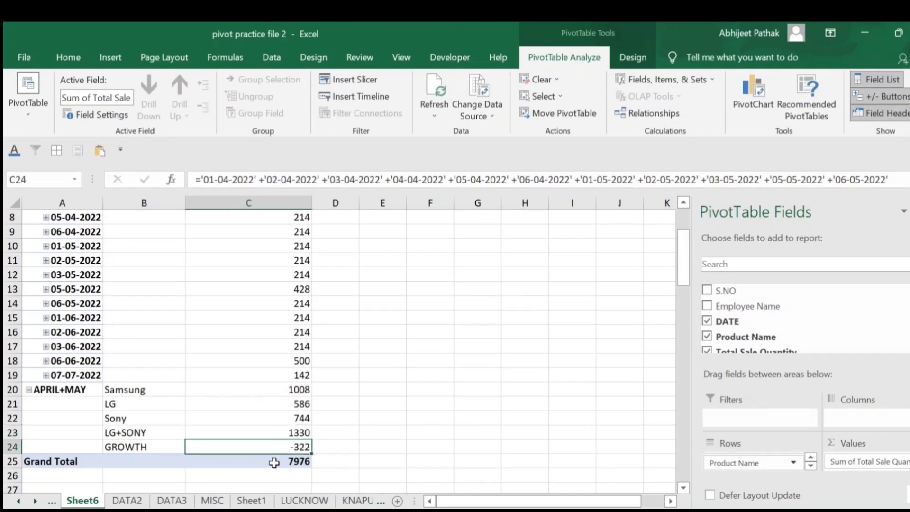